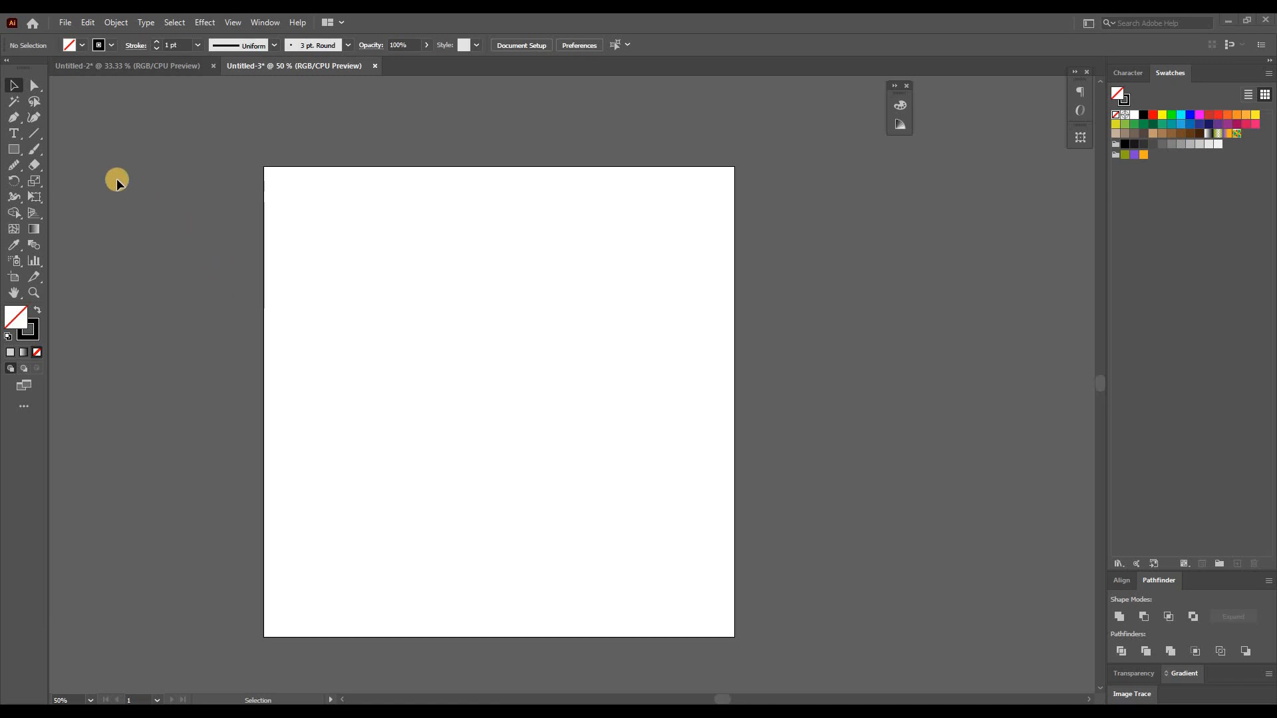
Draw a horizontal line about 741 px long across the upper part of the artboard with the Line Segment tool.
{"action": "left_click", "coordinate": [34, 135]}
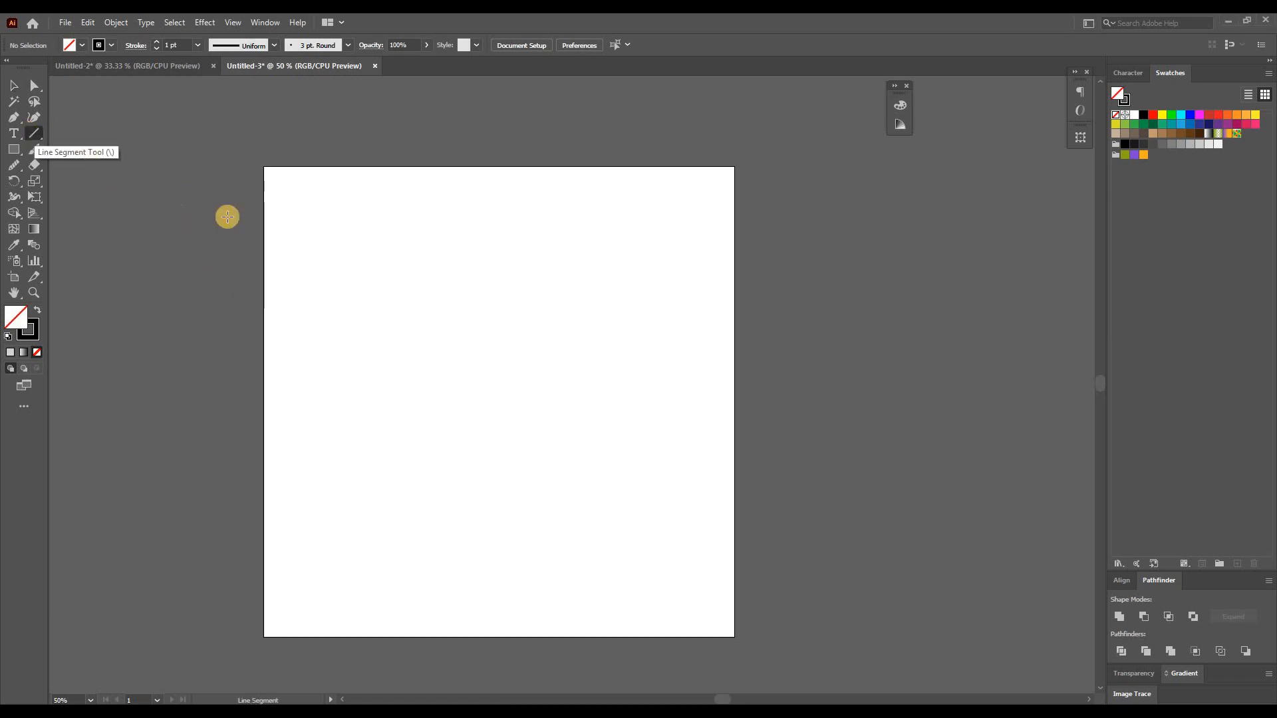
{"action": "left_click_drag", "start_coordinate": [326, 251], "coordinate": [675, 285]}
{"action": "left_click", "coordinate": [14, 85]}
{"action": "double_click", "coordinate": [367, 181]}
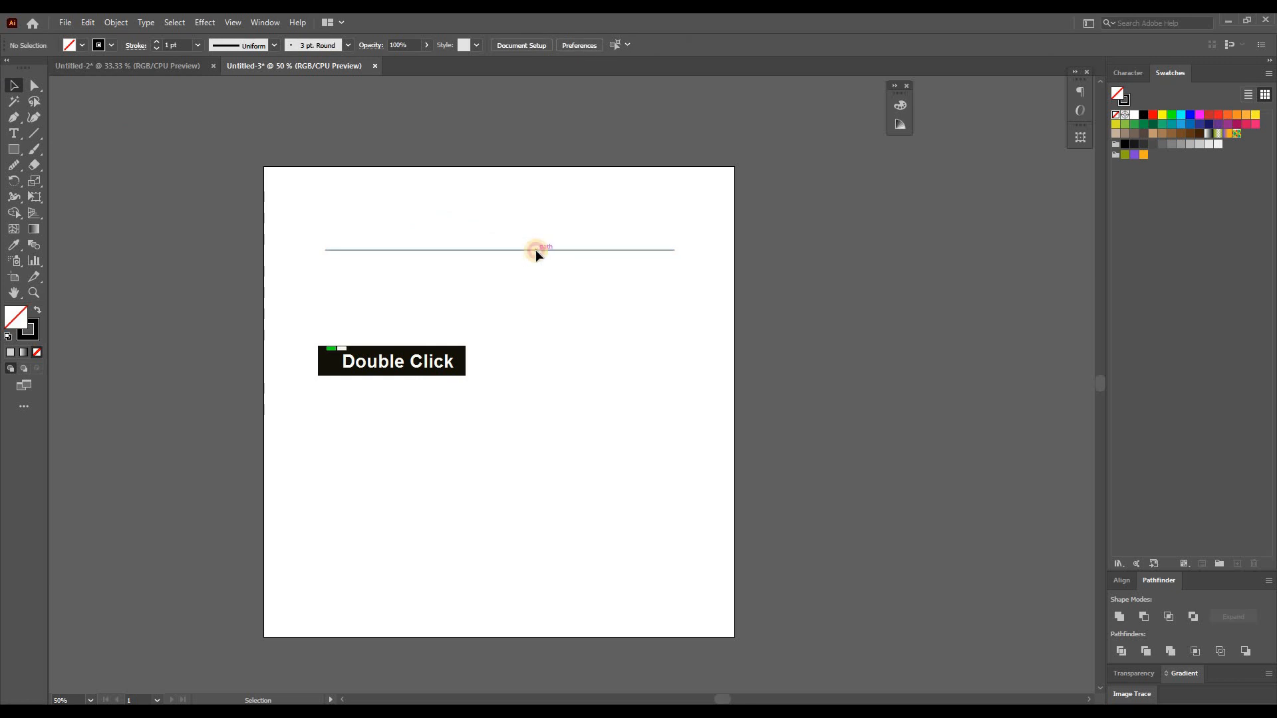
Duplicate the line about 14 px below itself, and copy the resulting pair about 56 px further down.
{"action": "left_click_drag", "start_coordinate": [536, 250], "coordinate": [536, 255]}
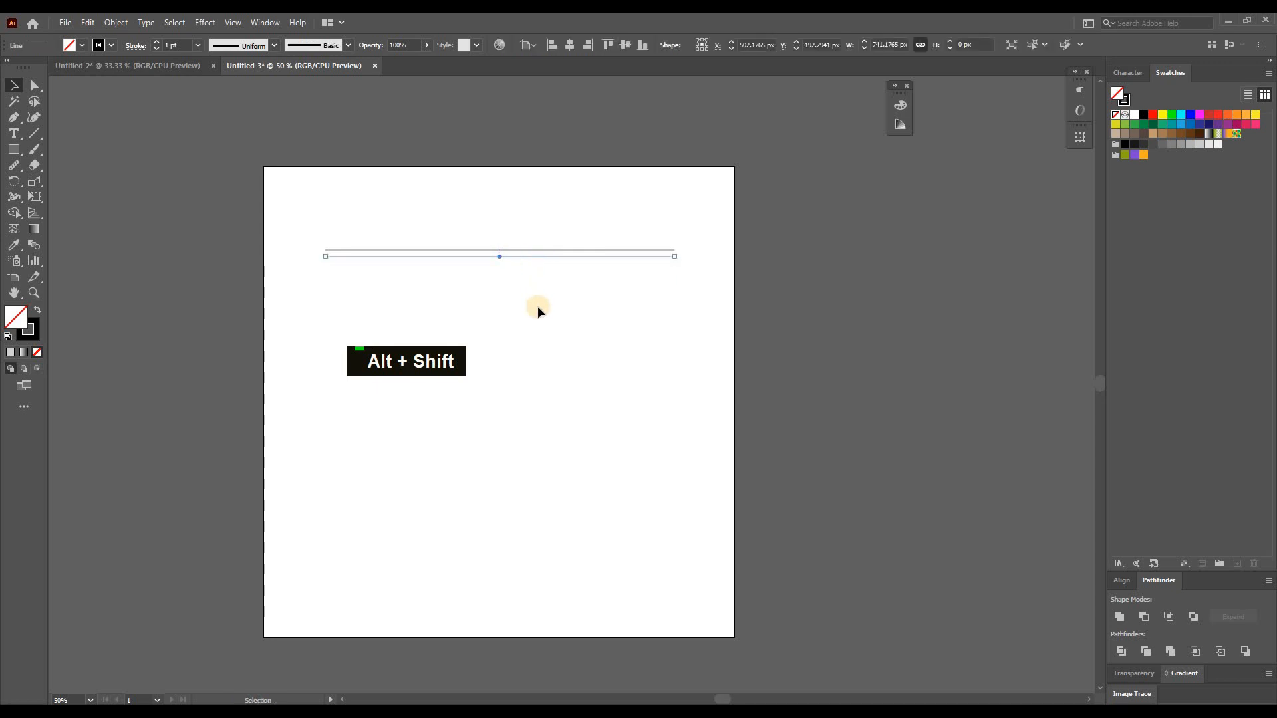
{"action": "left_click", "coordinate": [547, 236], "text": "shift"}
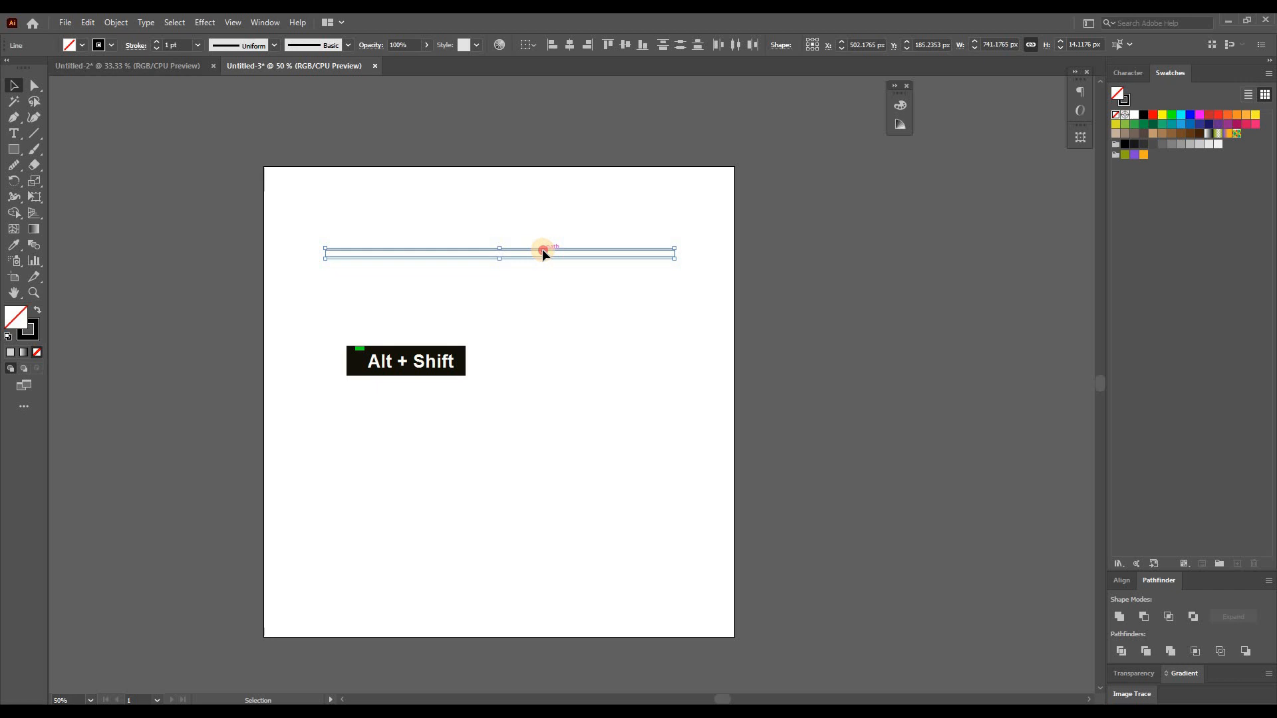
{"action": "left_click_drag", "start_coordinate": [542, 251], "coordinate": [542, 277]}
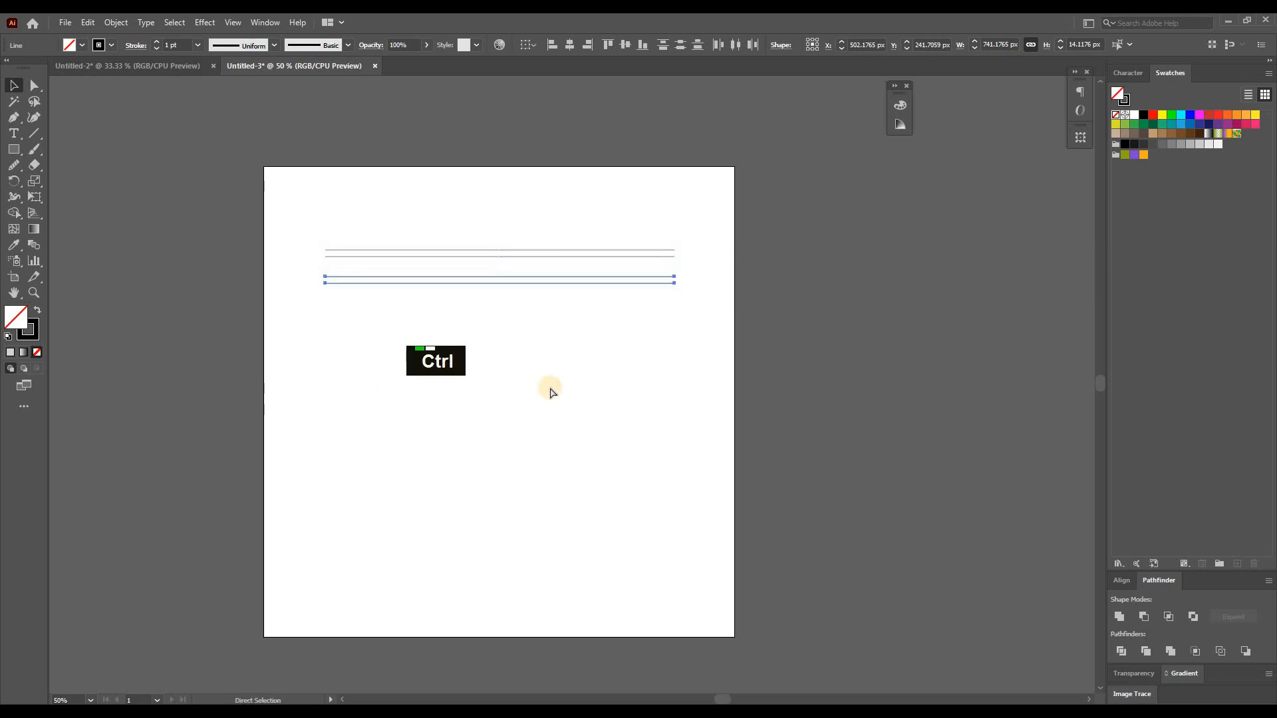
Repeat the duplication of the line pair twelve times with Transform Again, filling the artboard downward at equal spacing.
{"action": "key", "text": "ctrl+d"}
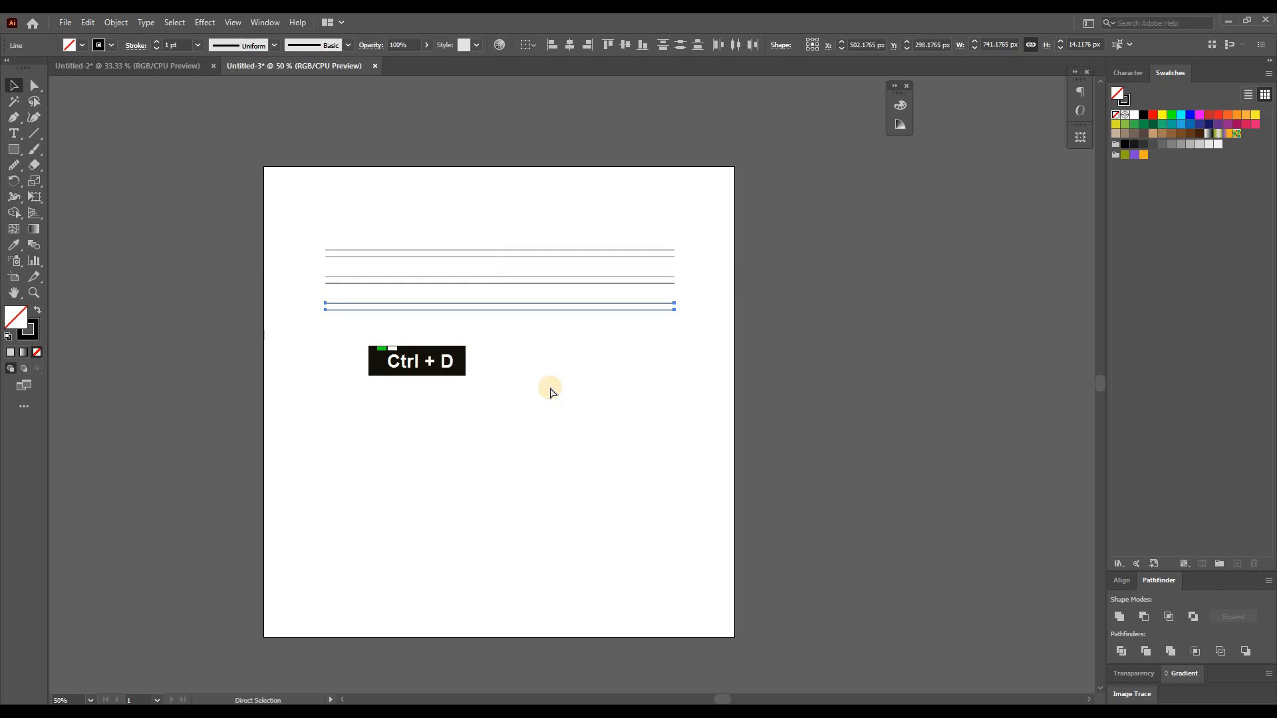
{"action": "key", "text": "ctrl+d"}
{"action": "key", "text": "ctrl+d"}
{"action": "key", "text": "ctrl+d"}
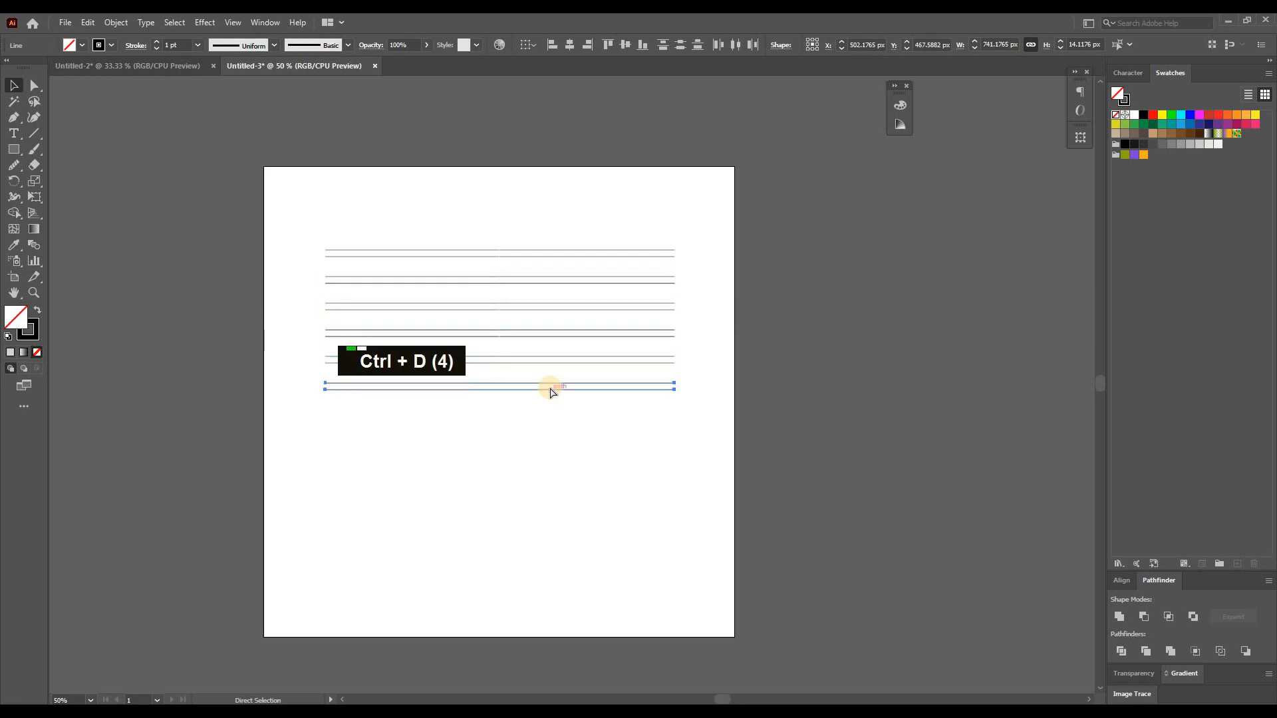
{"action": "key", "text": "ctrl+d"}
{"action": "key", "text": "ctrl+d"}
{"action": "key", "text": "ctrl+d"}
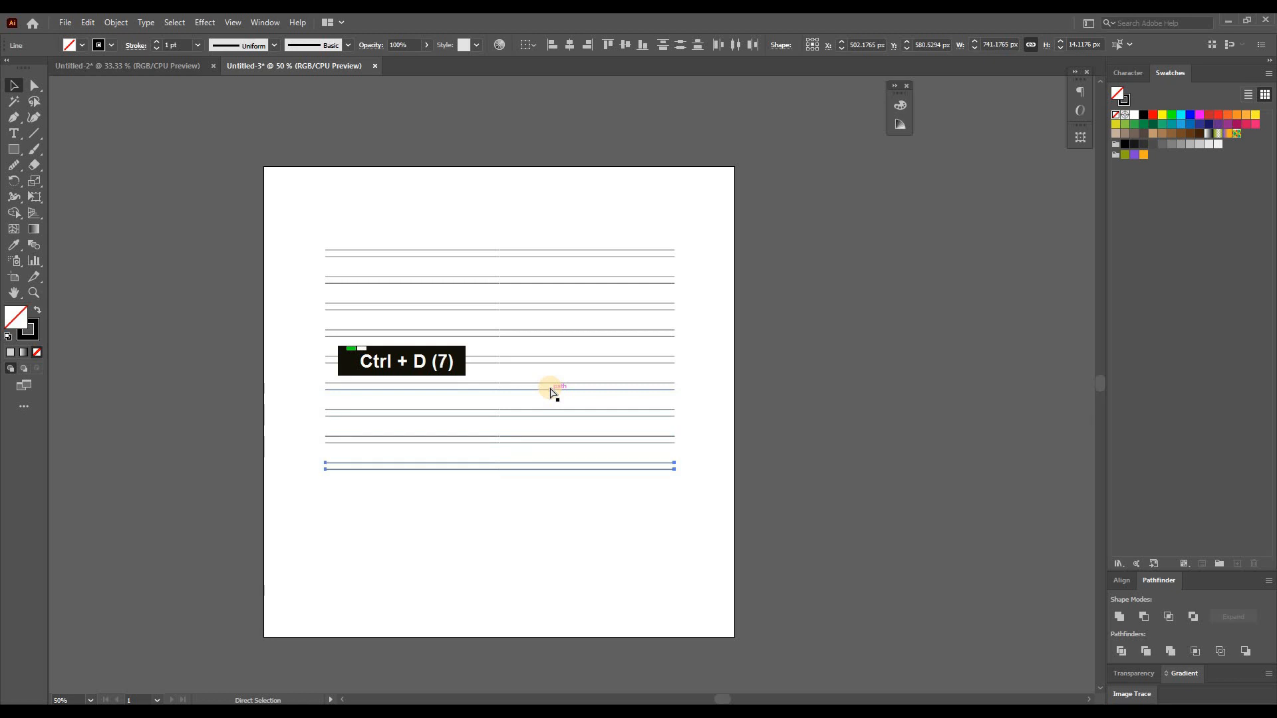
{"action": "key", "text": "ctrl+d"}
{"action": "key", "text": "ctrl+d"}
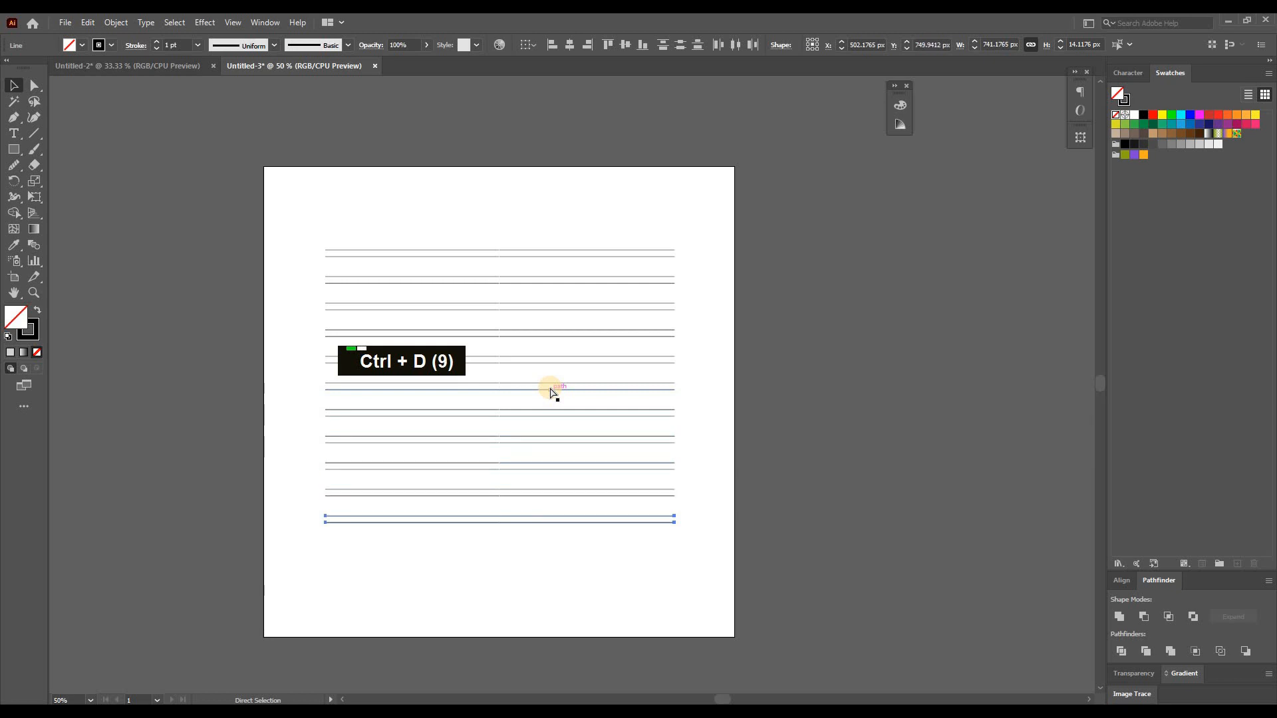
{"action": "key", "text": "ctrl+d"}
{"action": "key", "text": "ctrl+d"}
{"action": "key", "text": "ctrl+d"}
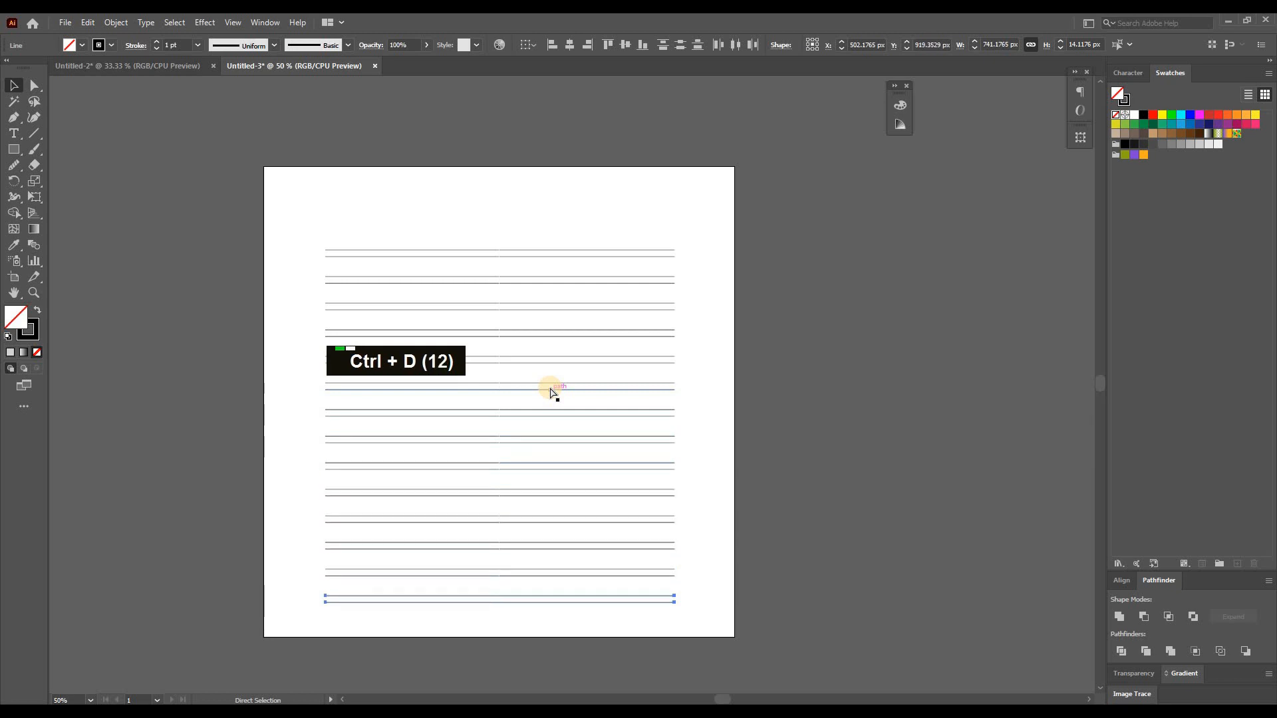
{"action": "key", "text": "ctrl"}
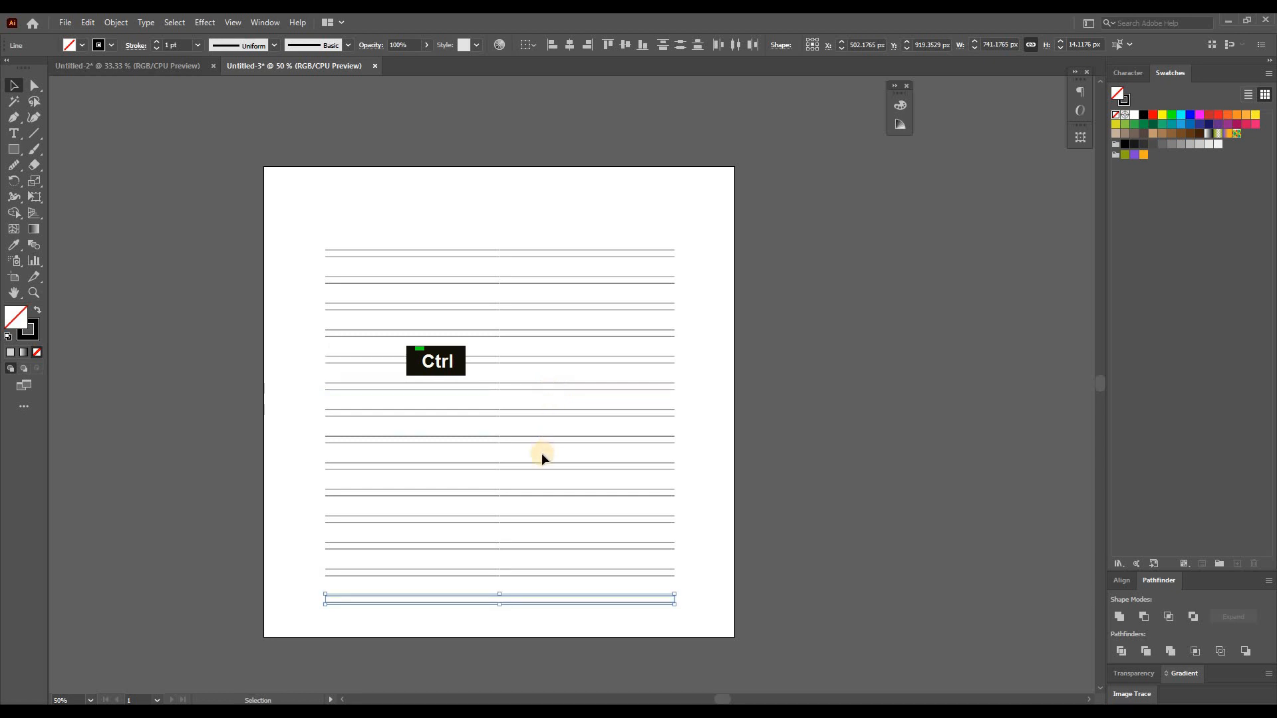
Widen all the lines together to about 1170 px, centred on the artboard, and group them.
{"action": "left_click_drag", "start_coordinate": [699, 223], "coordinate": [577, 624]}
{"action": "left_click_drag", "start_coordinate": [674, 426], "coordinate": [767, 439]}
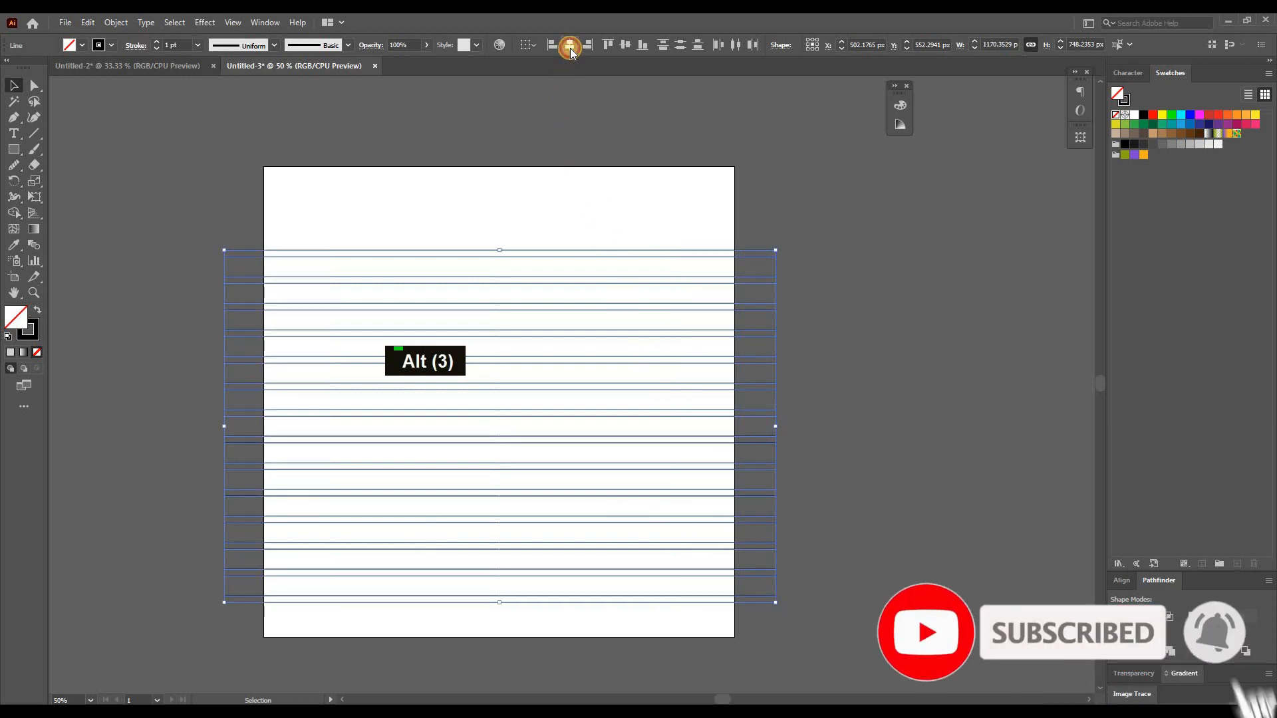
{"action": "right_click", "coordinate": [563, 251]}
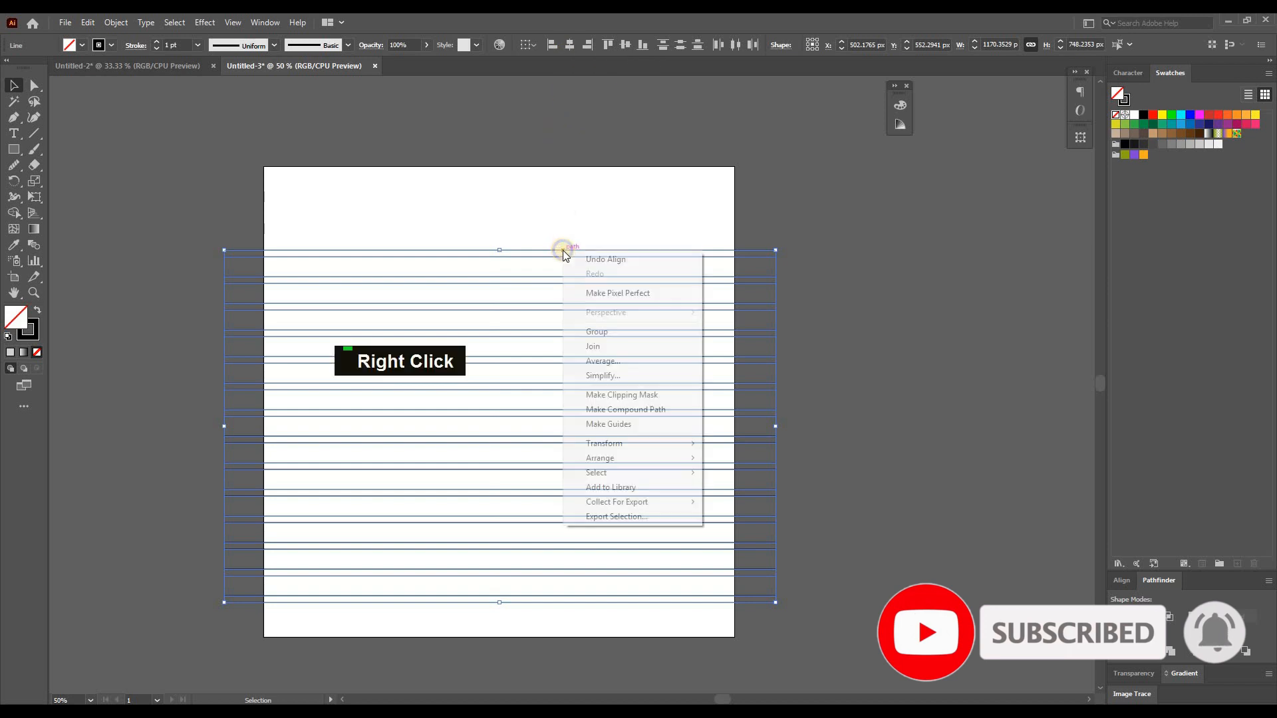
{"action": "left_click", "coordinate": [580, 326]}
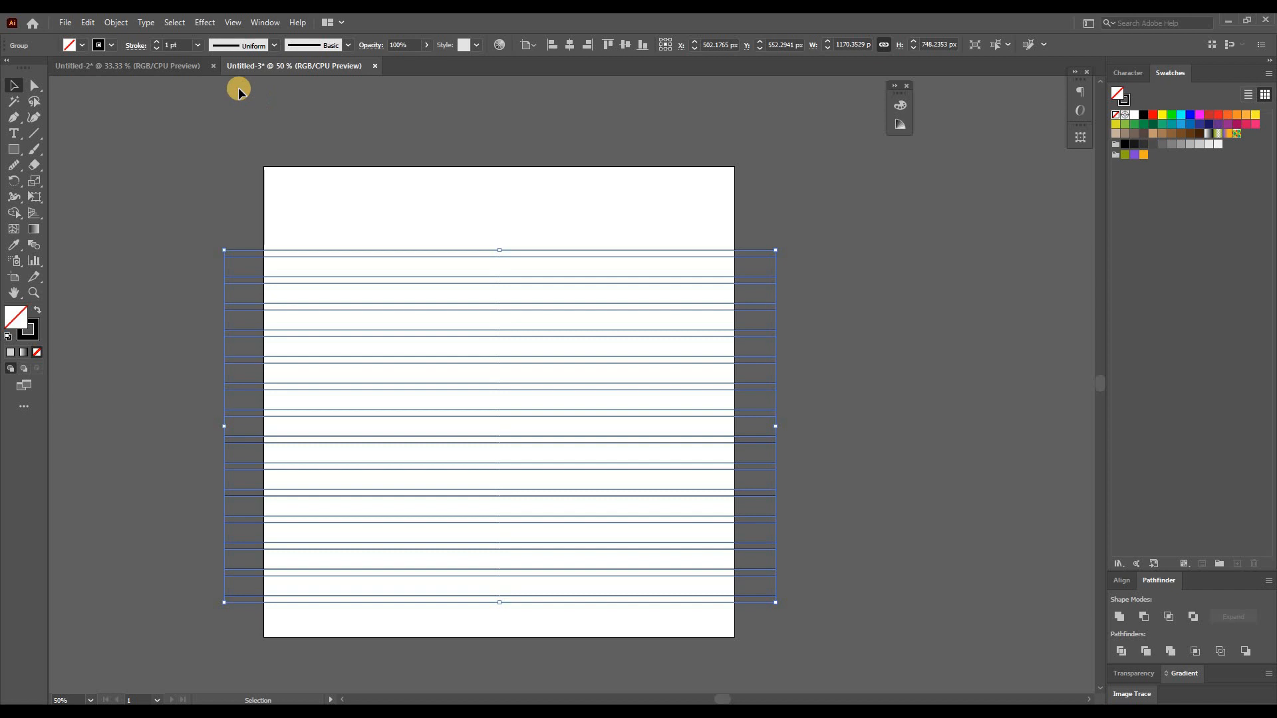
Apply an envelope warp to the line group with a horizontal Arc style and a bend of -78%.
{"action": "left_click", "coordinate": [113, 30]}
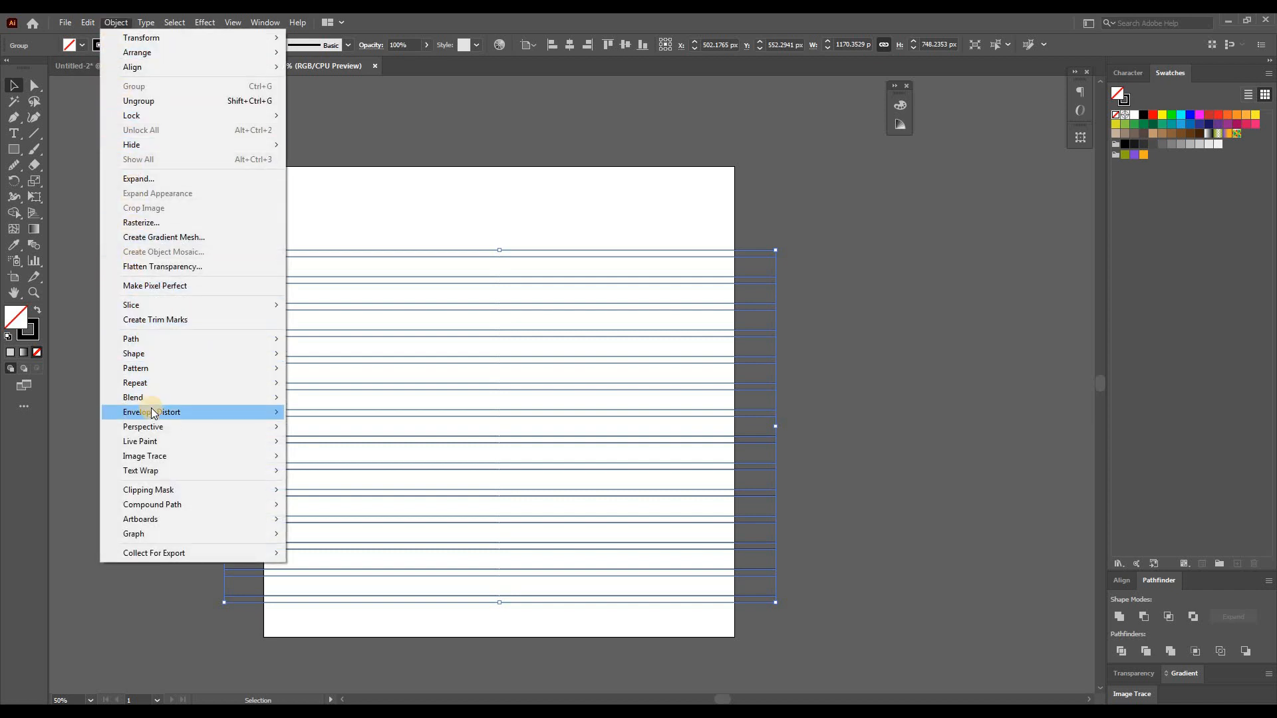
{"action": "mouse_move", "coordinate": [154, 412]}
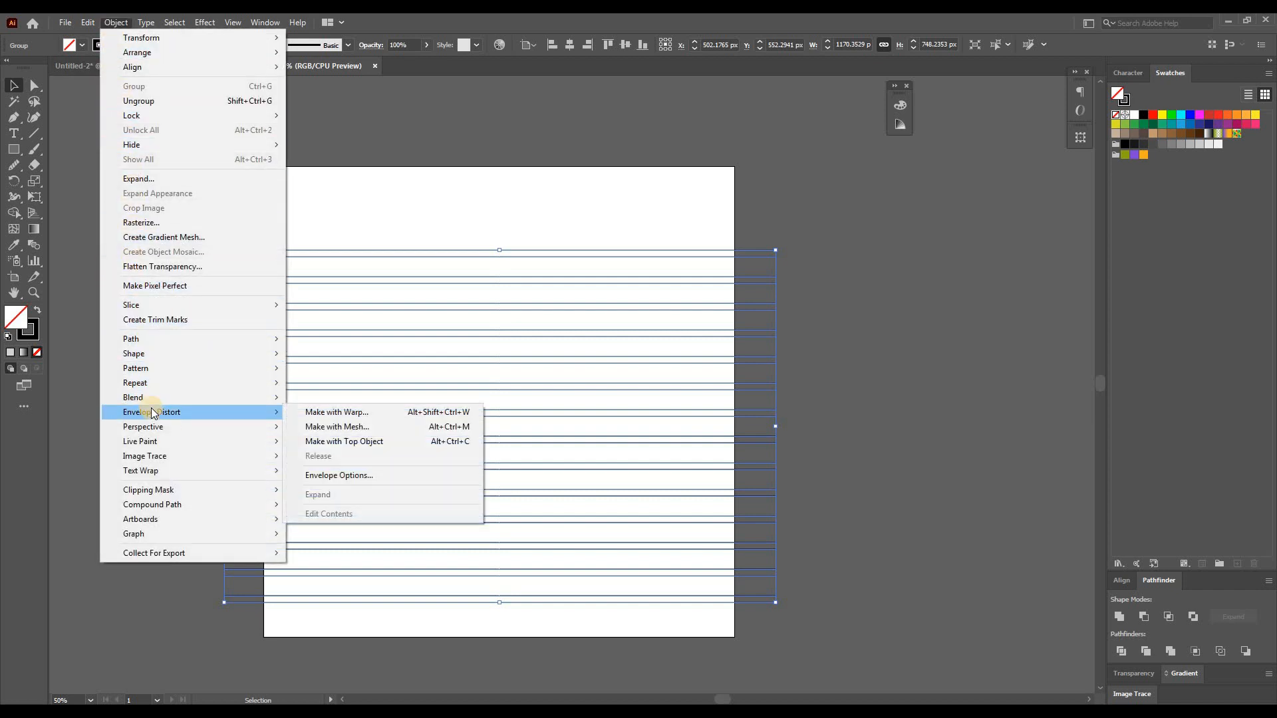
{"action": "left_click", "coordinate": [293, 411]}
{"action": "left_click", "coordinate": [884, 346]}
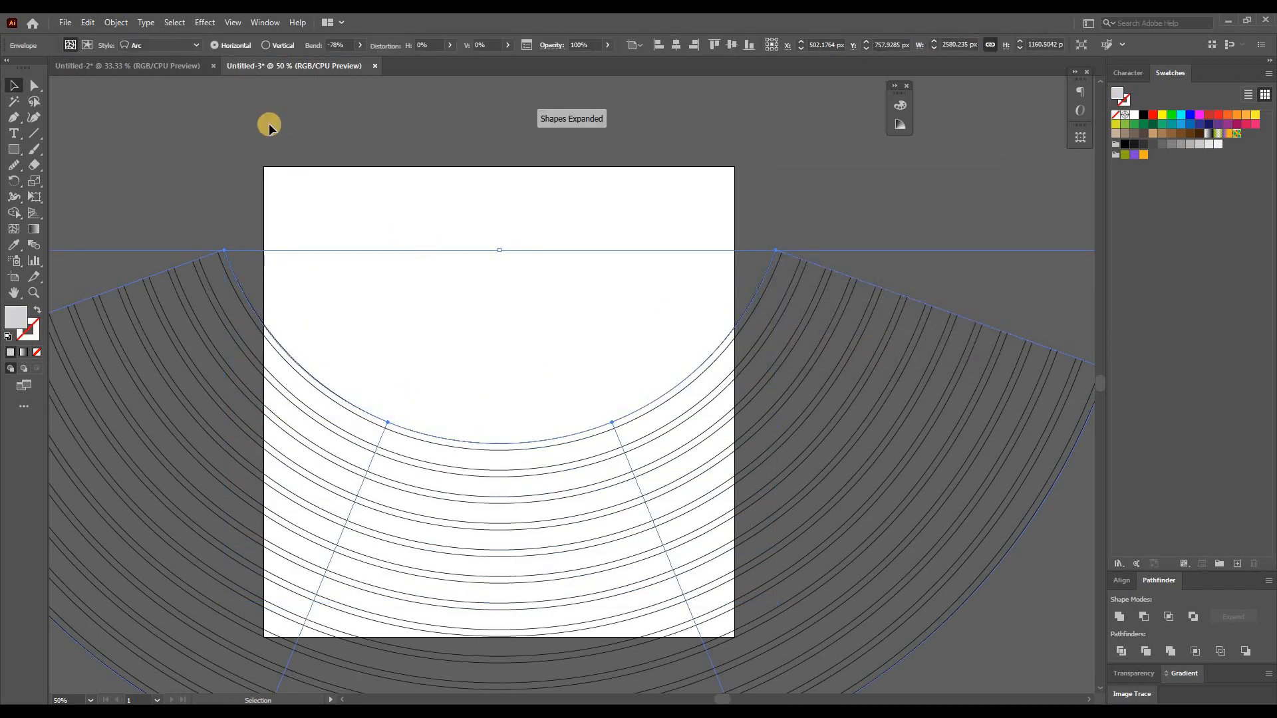
Expand the warped lines, scale the arcs down to about 1385 px wide and rotate them 180 degrees.
{"action": "left_click", "coordinate": [128, 23]}
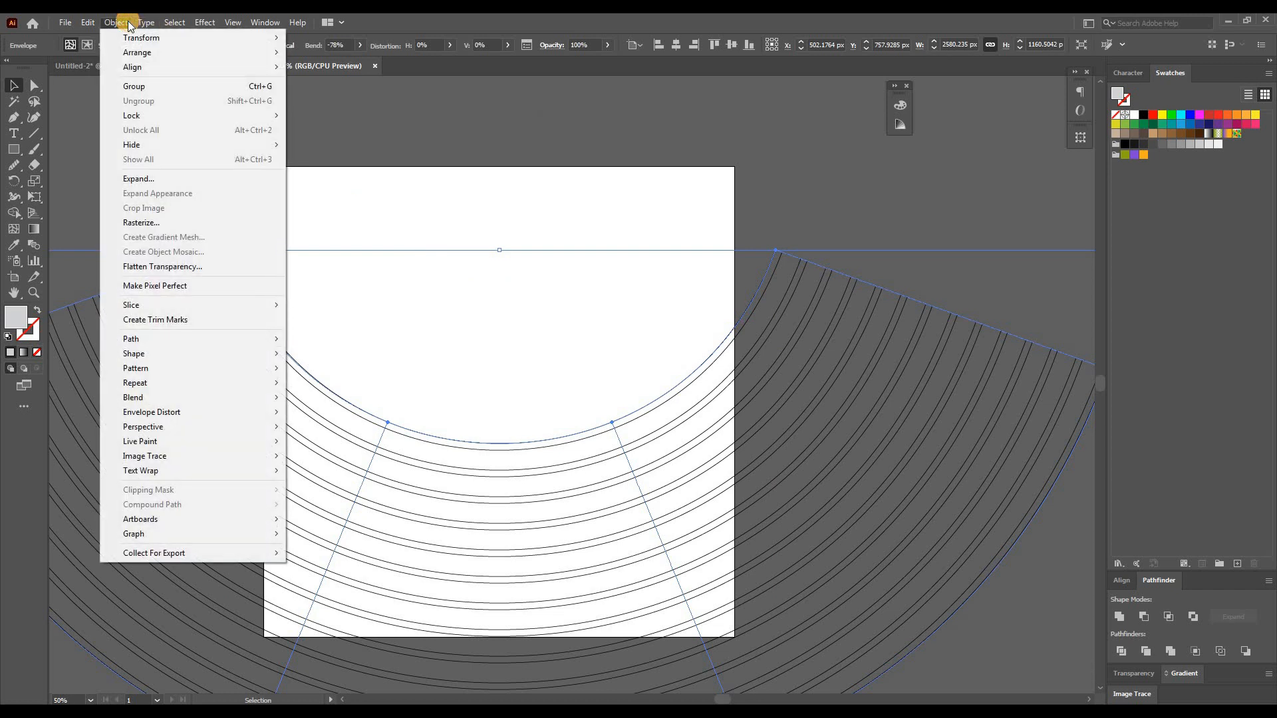
{"action": "left_click", "coordinate": [128, 178]}
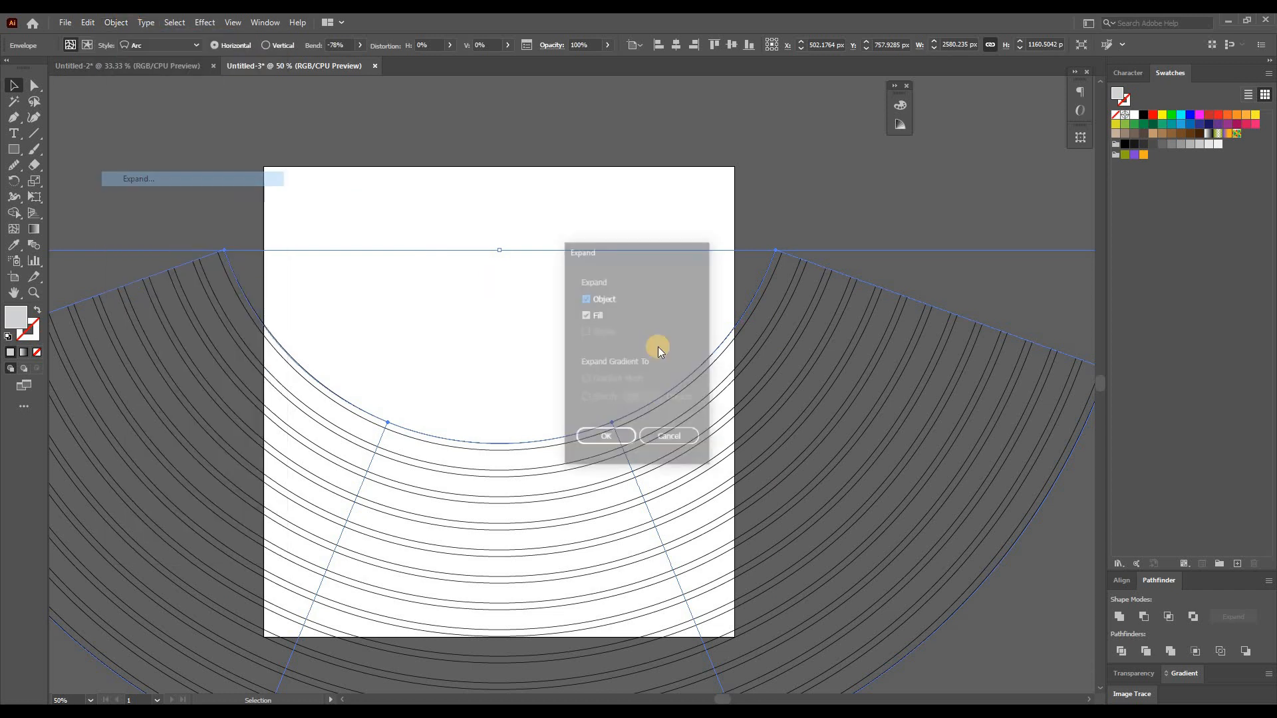
{"action": "left_click", "coordinate": [615, 437]}
{"action": "left_click_drag", "start_coordinate": [500, 251], "coordinate": [508, 341]}
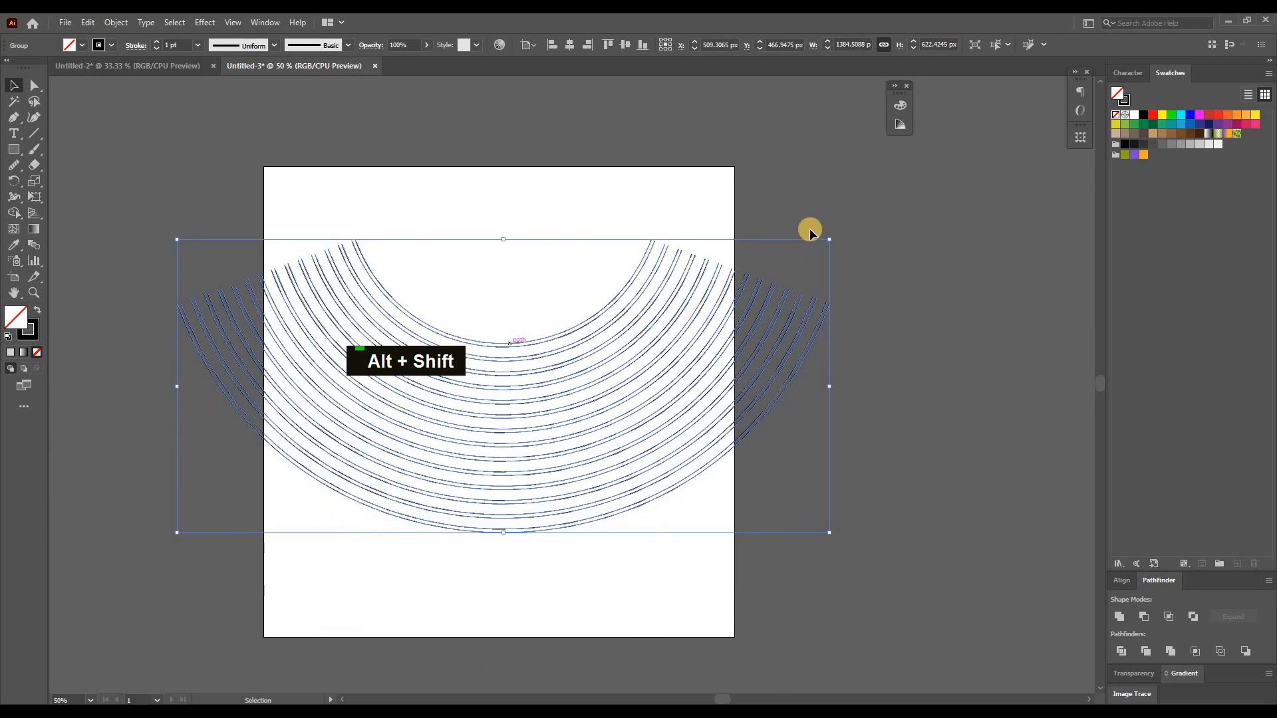
{"action": "left_click_drag", "start_coordinate": [835, 230], "coordinate": [404, 480]}
{"action": "left_click_drag", "start_coordinate": [489, 570], "coordinate": [489, 569]}
{"action": "left_click", "coordinate": [489, 569]}
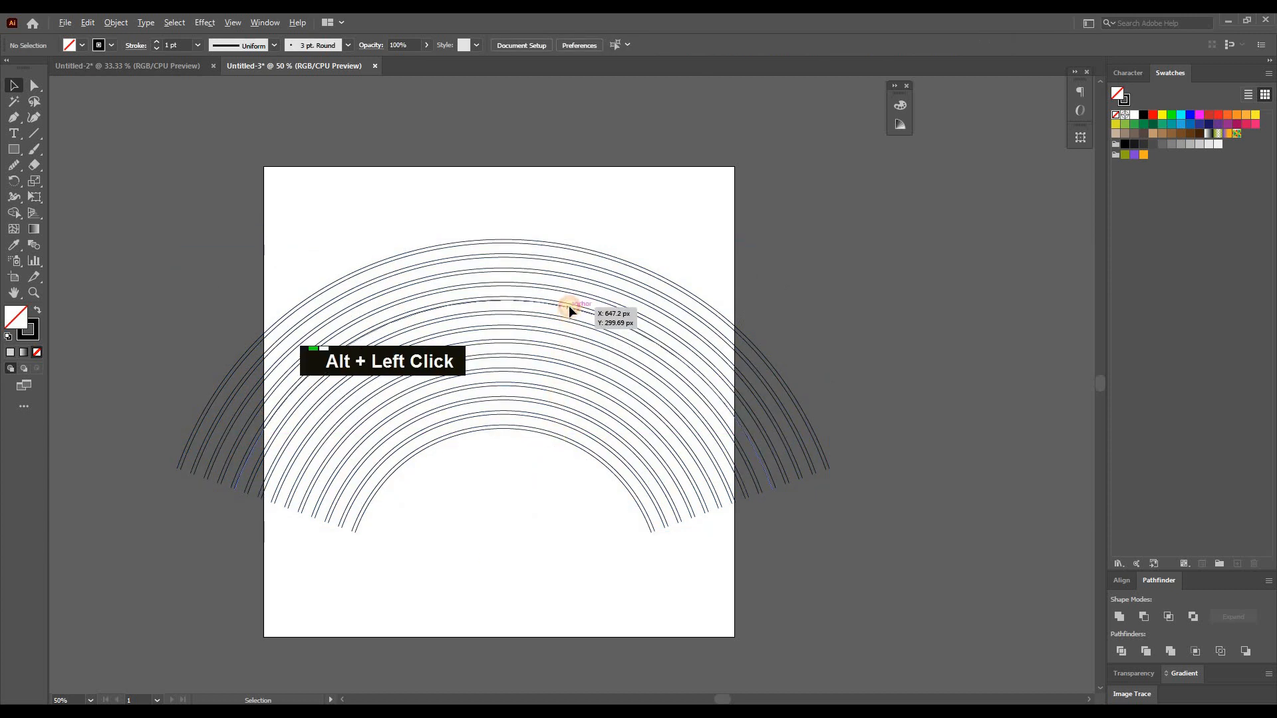
Duplicate the arch group about 436 px to the left and reflect the copy upside down.
{"action": "left_click", "coordinate": [538, 306], "text": "alt"}
{"action": "left_click_drag", "start_coordinate": [537, 307], "coordinate": [363, 308]}
{"action": "right_click", "coordinate": [362, 309]}
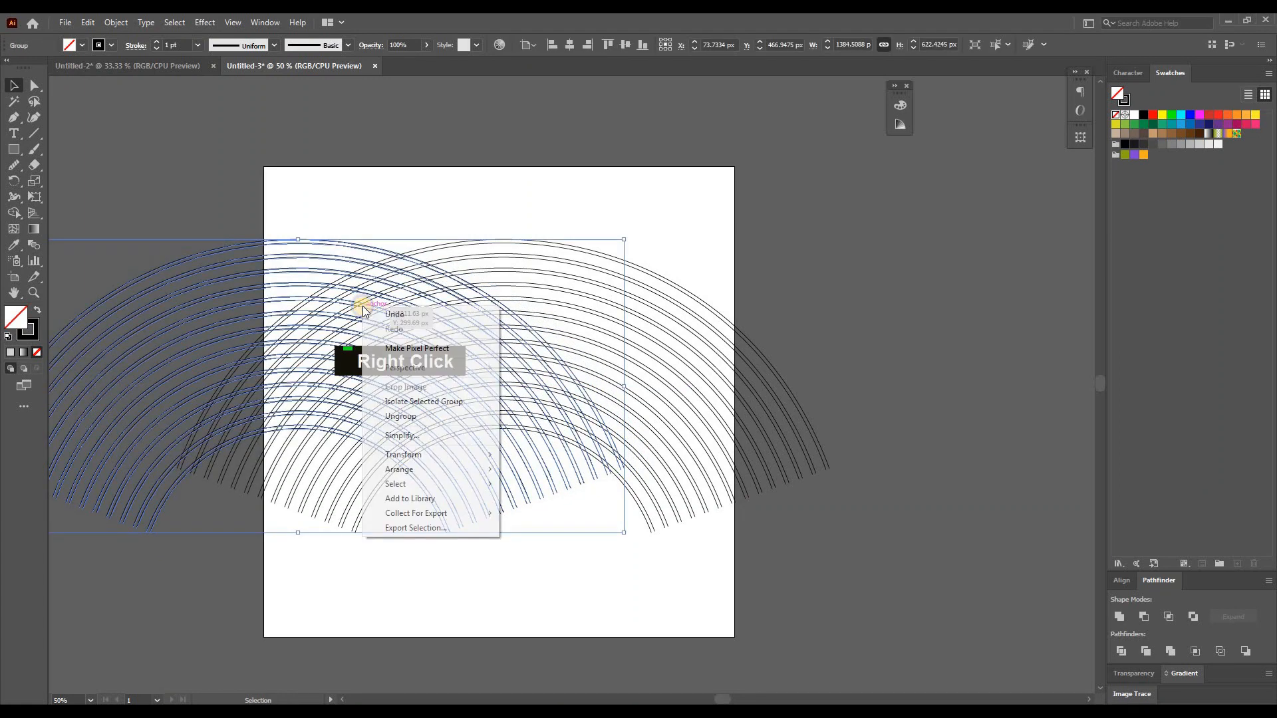
{"action": "mouse_move", "coordinate": [391, 456]}
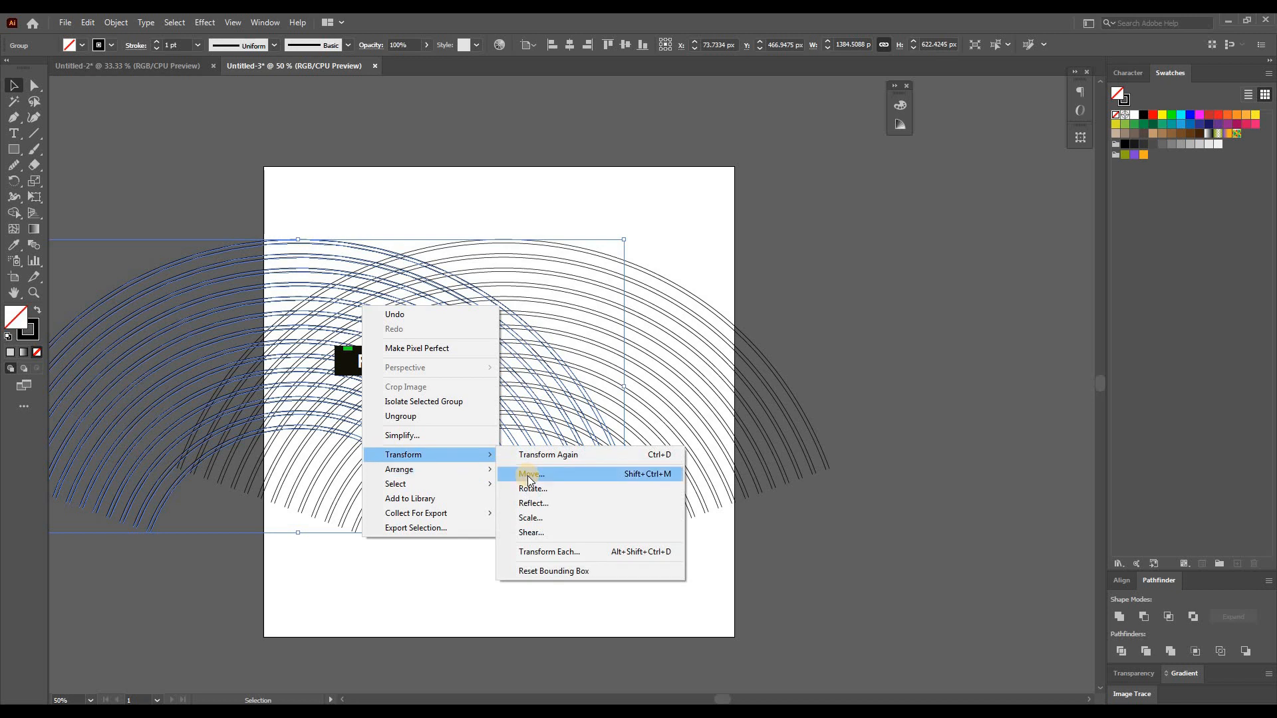
{"action": "left_click", "coordinate": [532, 504]}
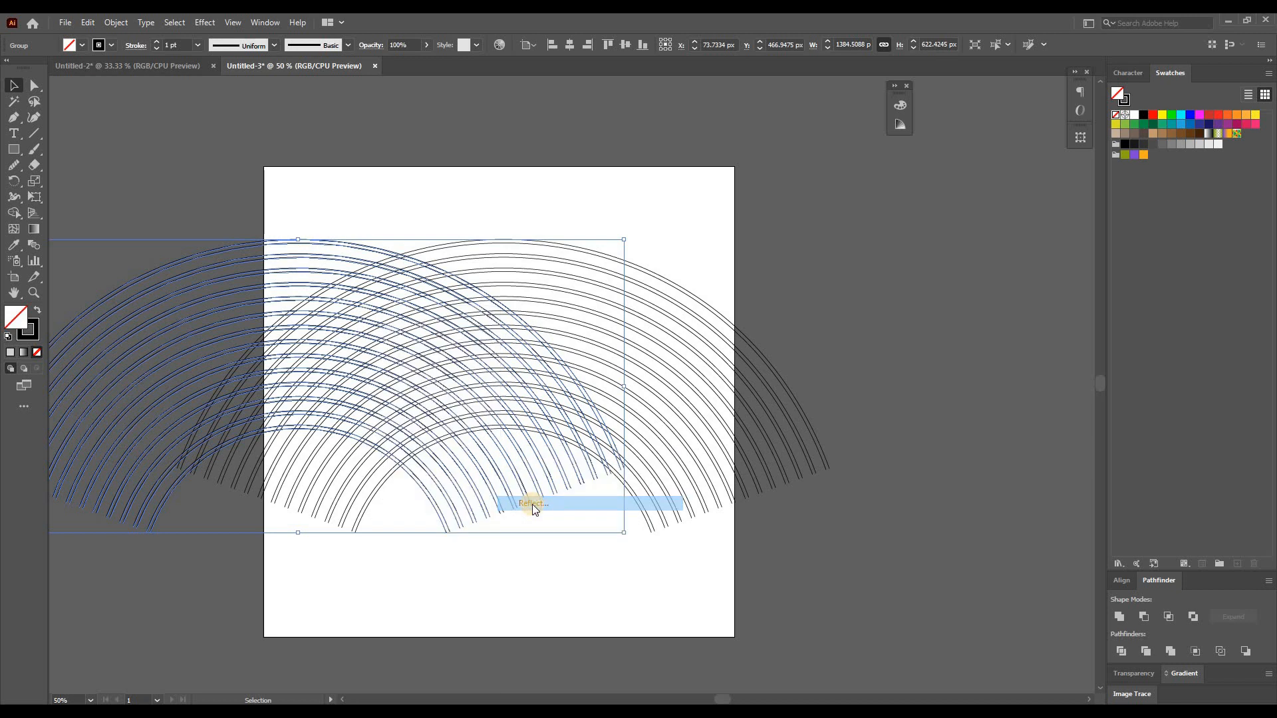
{"action": "left_click", "coordinate": [701, 459]}
Move the reflected arcs up and left until their line pairs meet the original arch's line pairs tangentially.
{"action": "scroll", "coordinate": [504, 508], "scroll_direction": "up", "scroll_amount": 2, "text": "alt"}
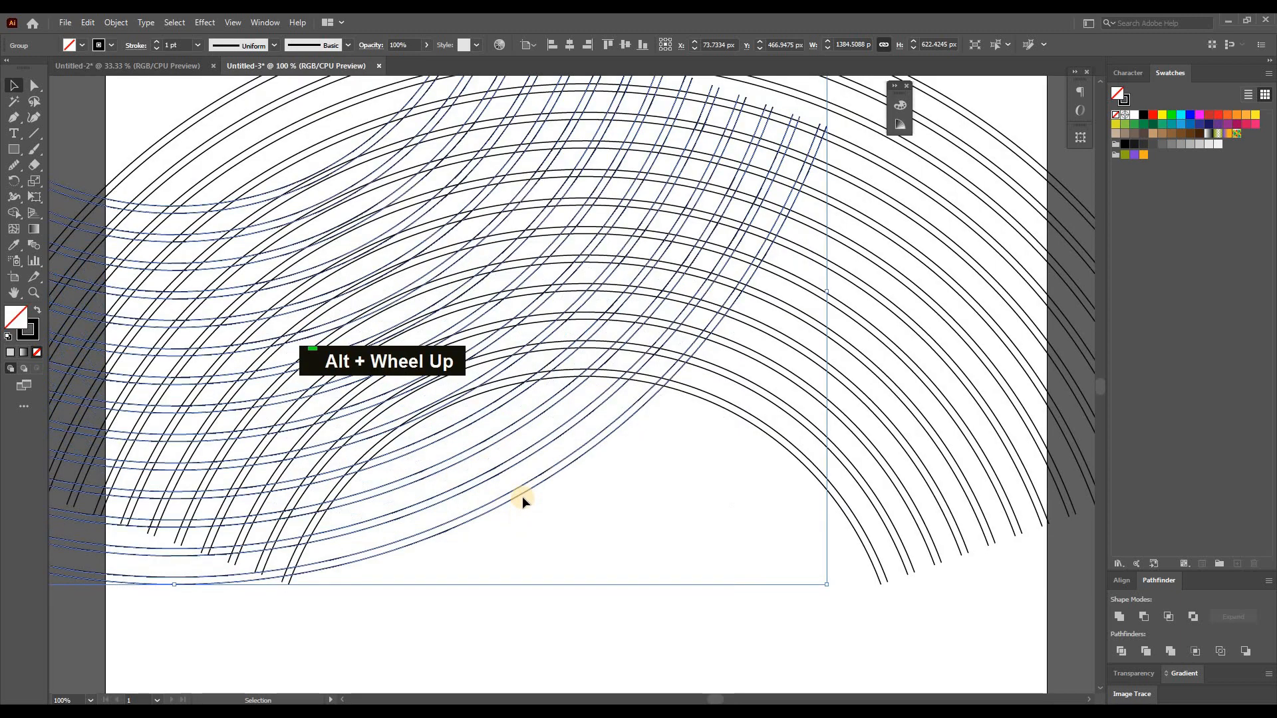
{"action": "left_click_drag", "start_coordinate": [521, 492], "coordinate": [459, 424]}
{"action": "scroll", "coordinate": [459, 424], "scroll_direction": "up", "scroll_amount": 6, "text": "alt"}
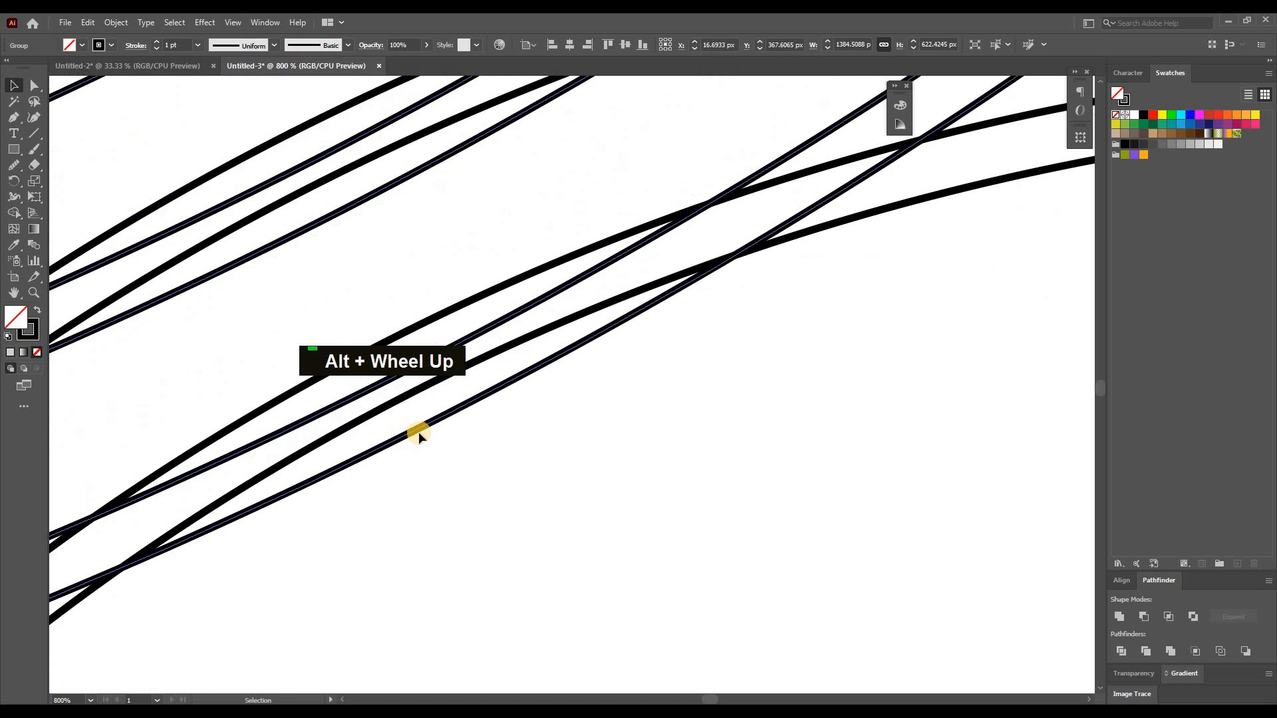
{"action": "left_click_drag", "start_coordinate": [420, 427], "coordinate": [401, 397]}
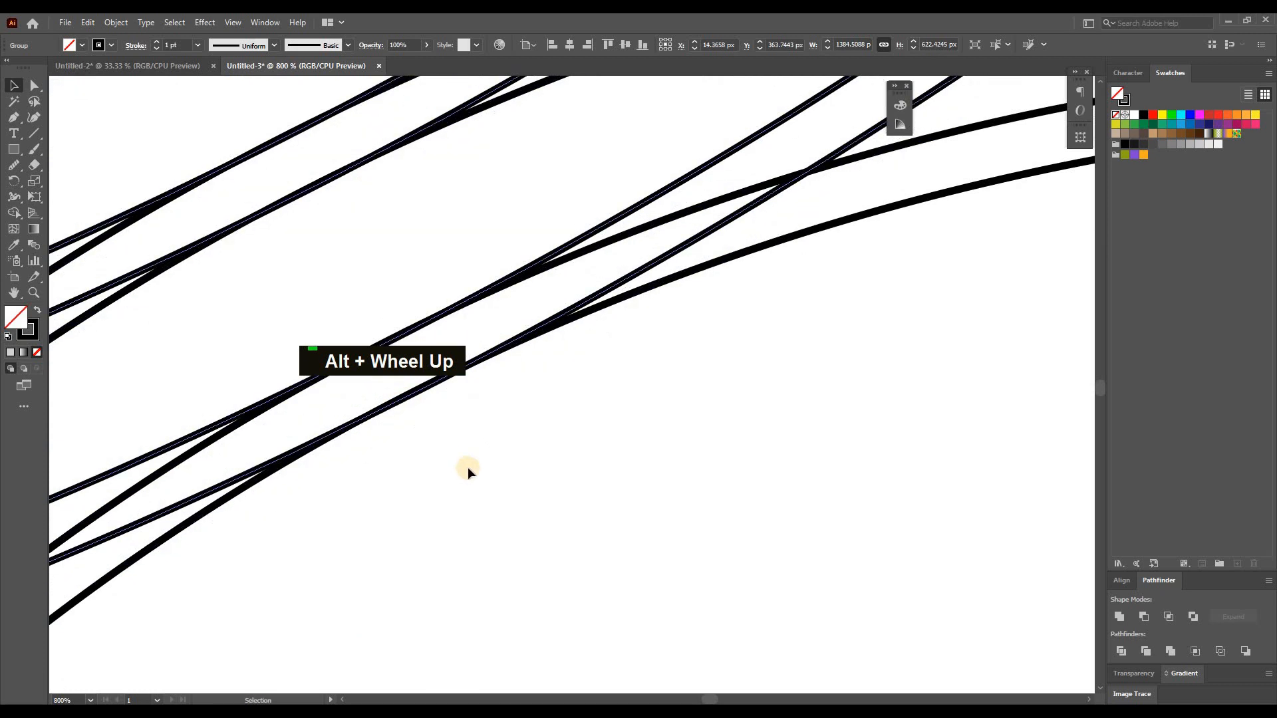
{"action": "left_click", "coordinate": [468, 466]}
Copy the reflected arcs horizontally about 993 px to the right, over the other side of the original arch.
{"action": "scroll", "coordinate": [468, 467], "scroll_direction": "down", "scroll_amount": 3, "text": "alt"}
{"action": "scroll", "coordinate": [469, 467], "scroll_direction": "down", "scroll_amount": 2, "text": "alt"}
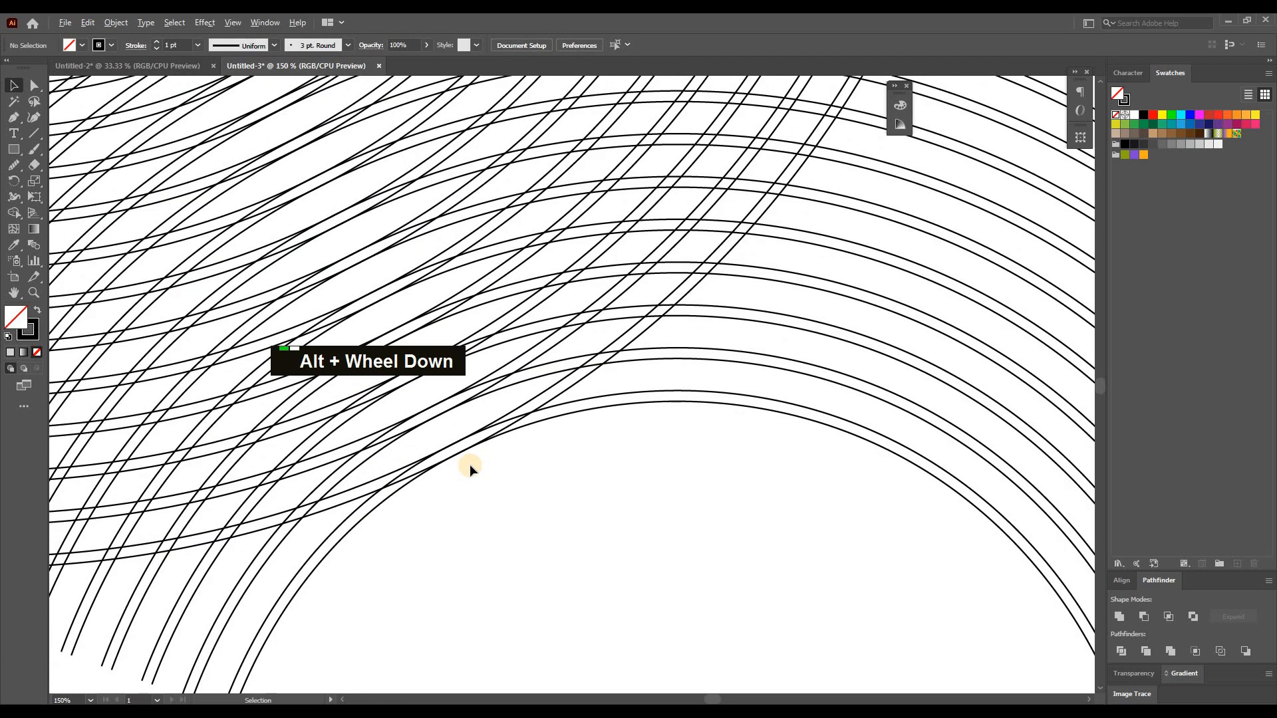
{"action": "scroll", "coordinate": [469, 467], "scroll_direction": "down", "scroll_amount": 4, "text": "alt"}
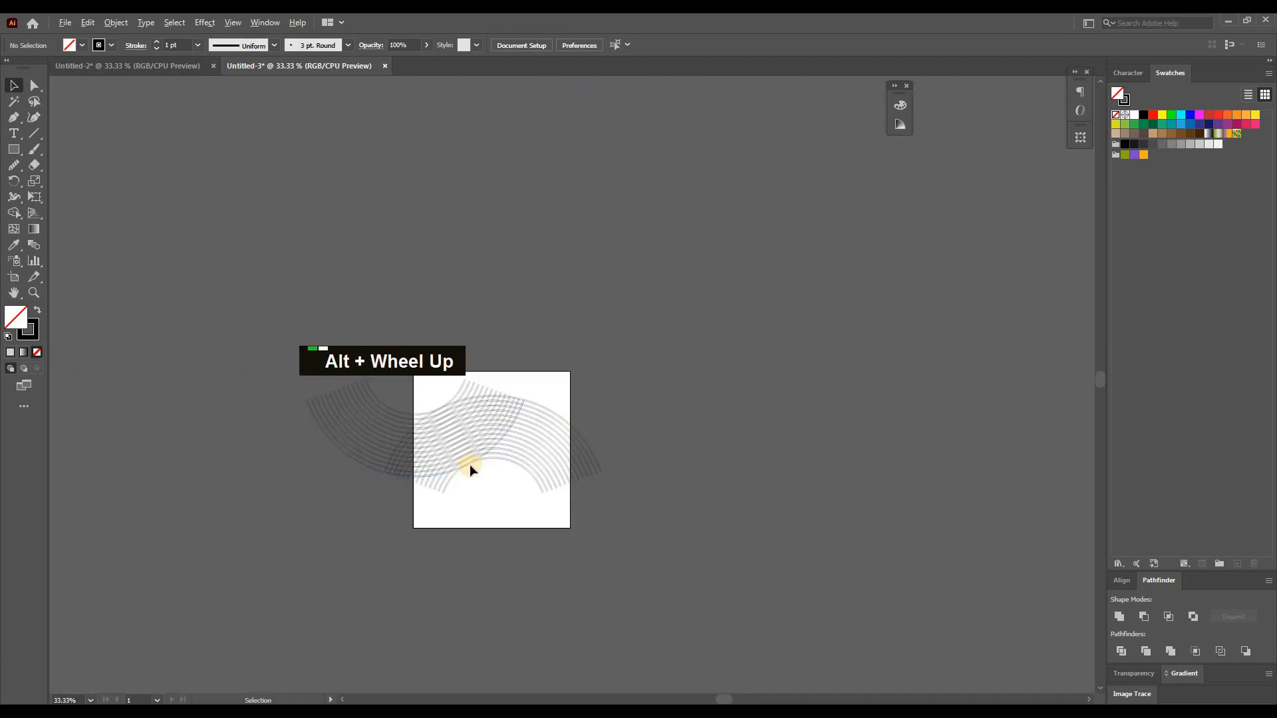
{"action": "scroll", "coordinate": [470, 464], "scroll_direction": "up", "scroll_amount": 2, "text": "alt"}
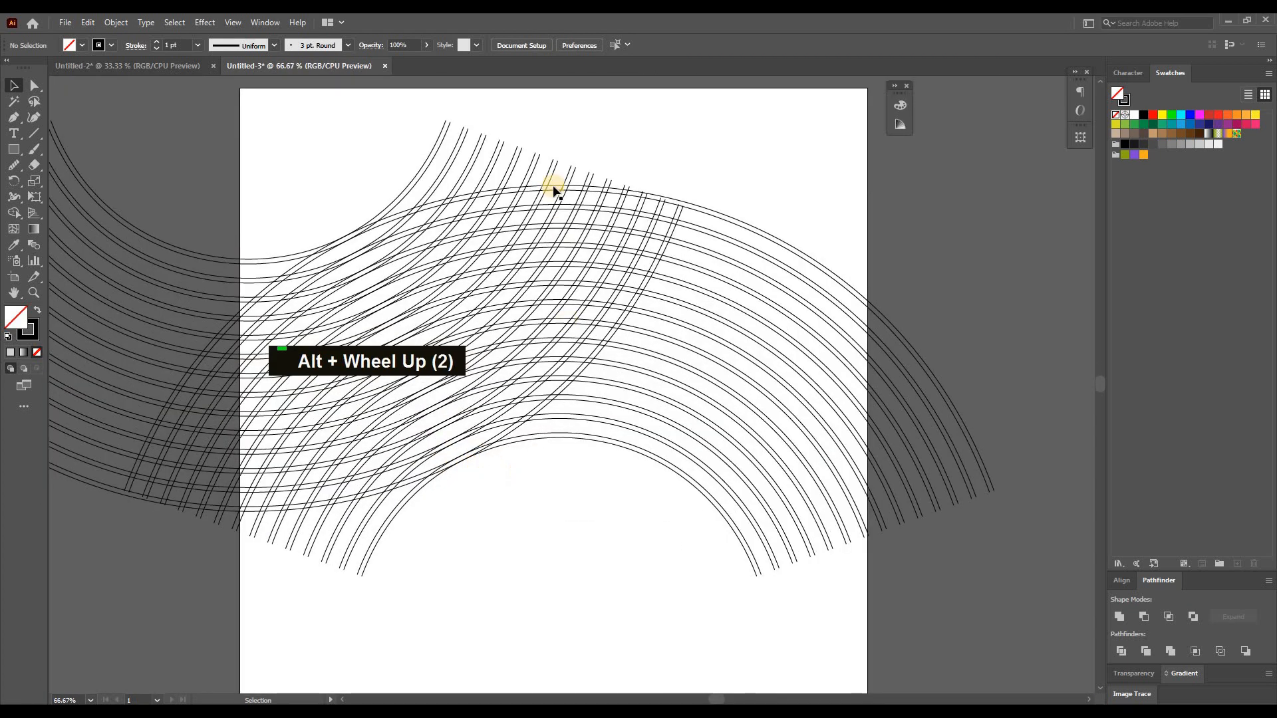
{"action": "left_click_drag", "start_coordinate": [465, 148], "coordinate": [907, 255]}
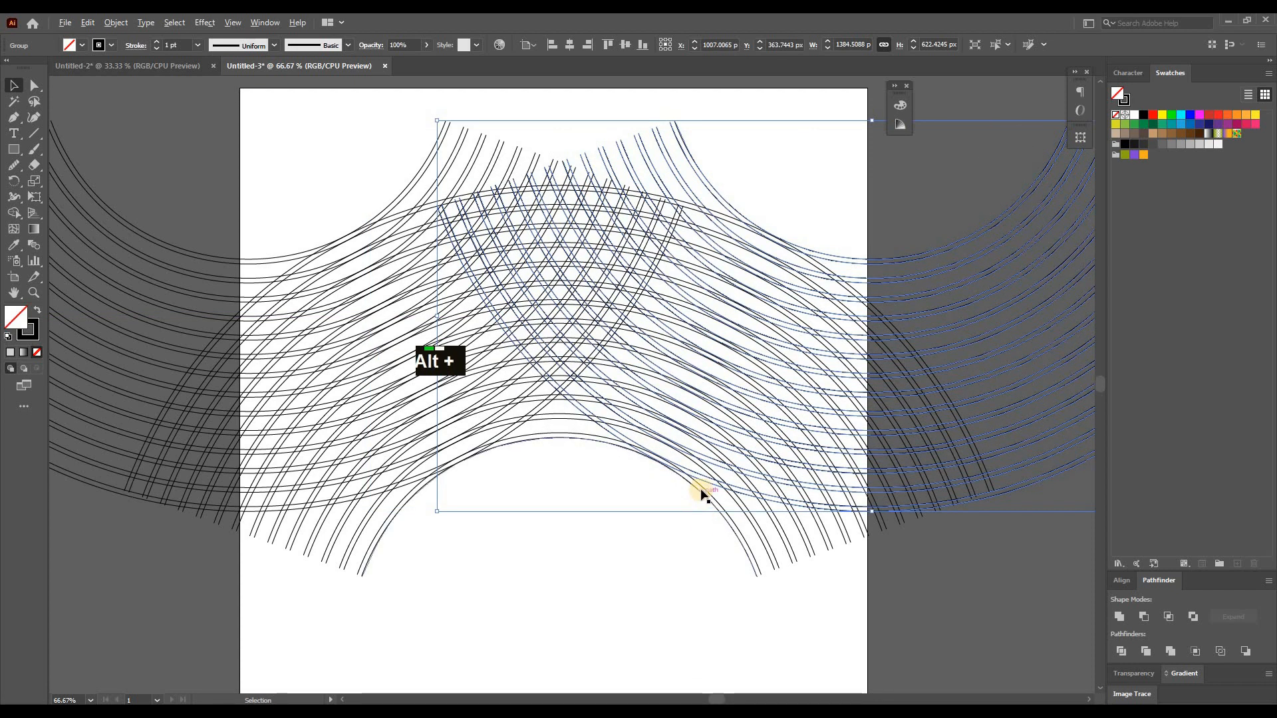
Fine-tune the new copy's position so its lowest line pair meets the original arch's inner line pair tangentially.
{"action": "scroll", "coordinate": [701, 496], "scroll_direction": "up", "scroll_amount": 3}
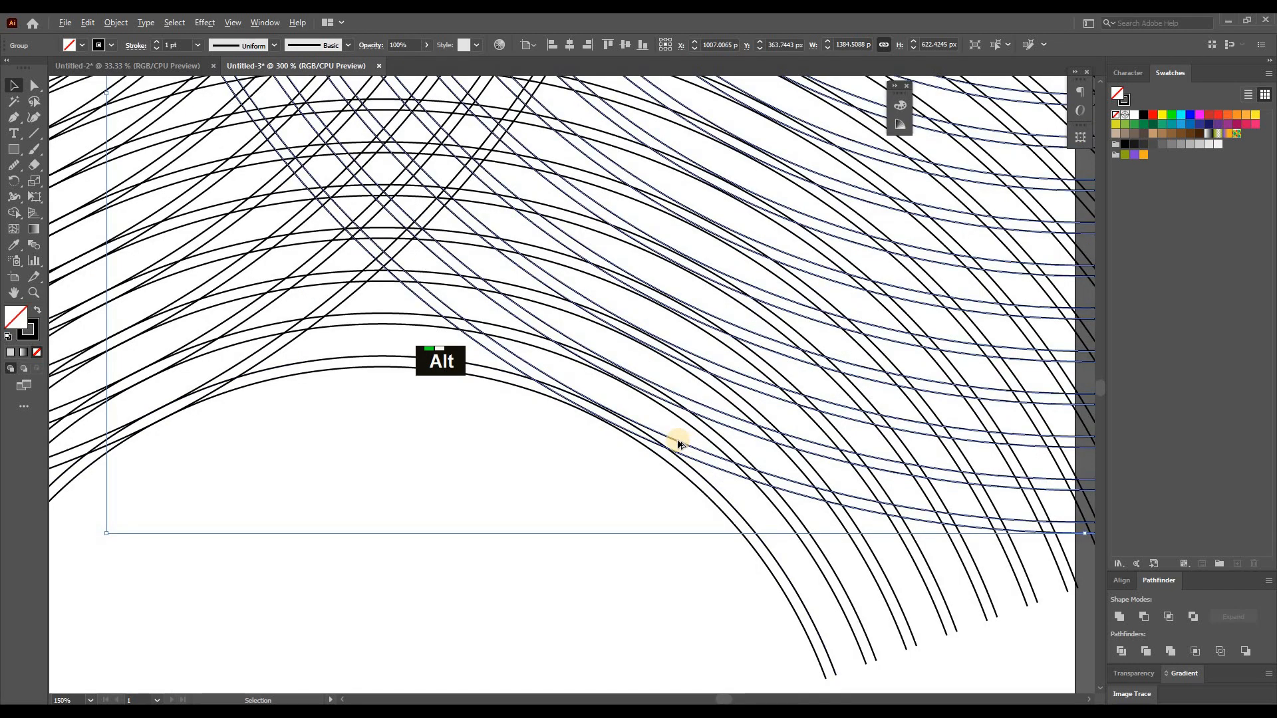
{"action": "scroll", "coordinate": [689, 446], "scroll_direction": "up", "scroll_amount": 1}
{"action": "left_click_drag", "start_coordinate": [675, 439], "coordinate": [658, 452]}
{"action": "left_click", "coordinate": [569, 506]}
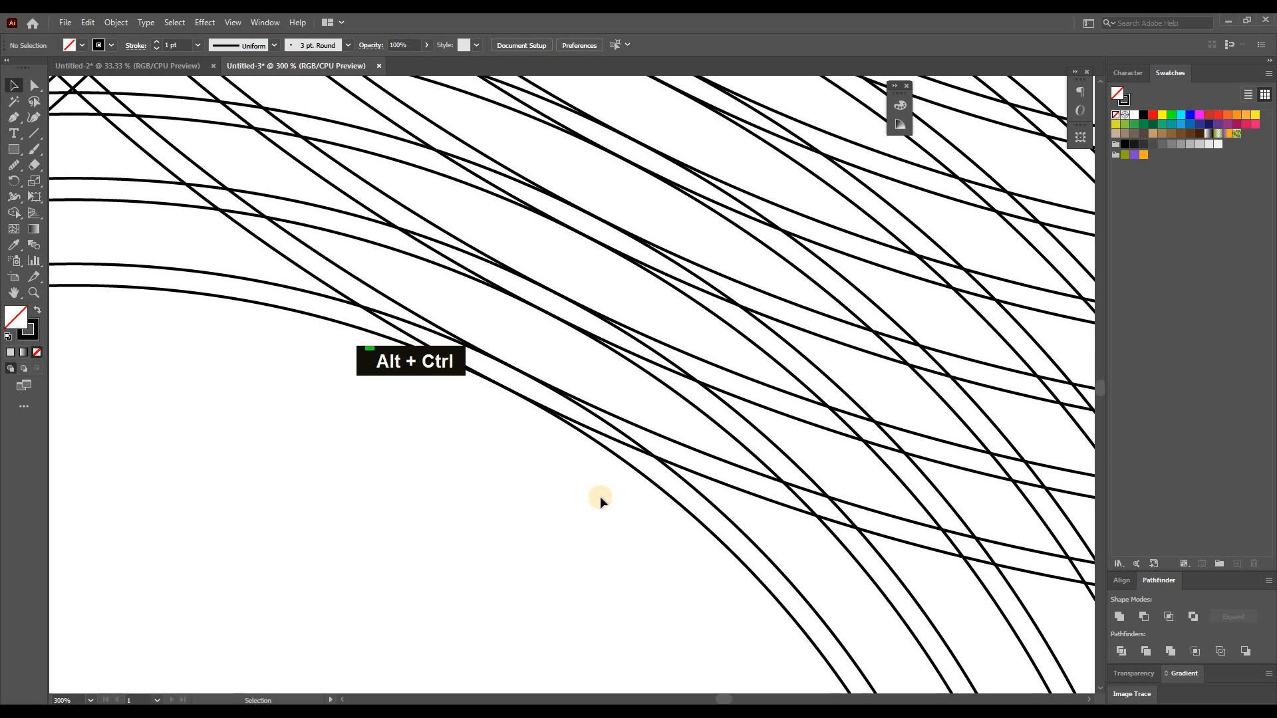
{"action": "key", "text": "alt"}
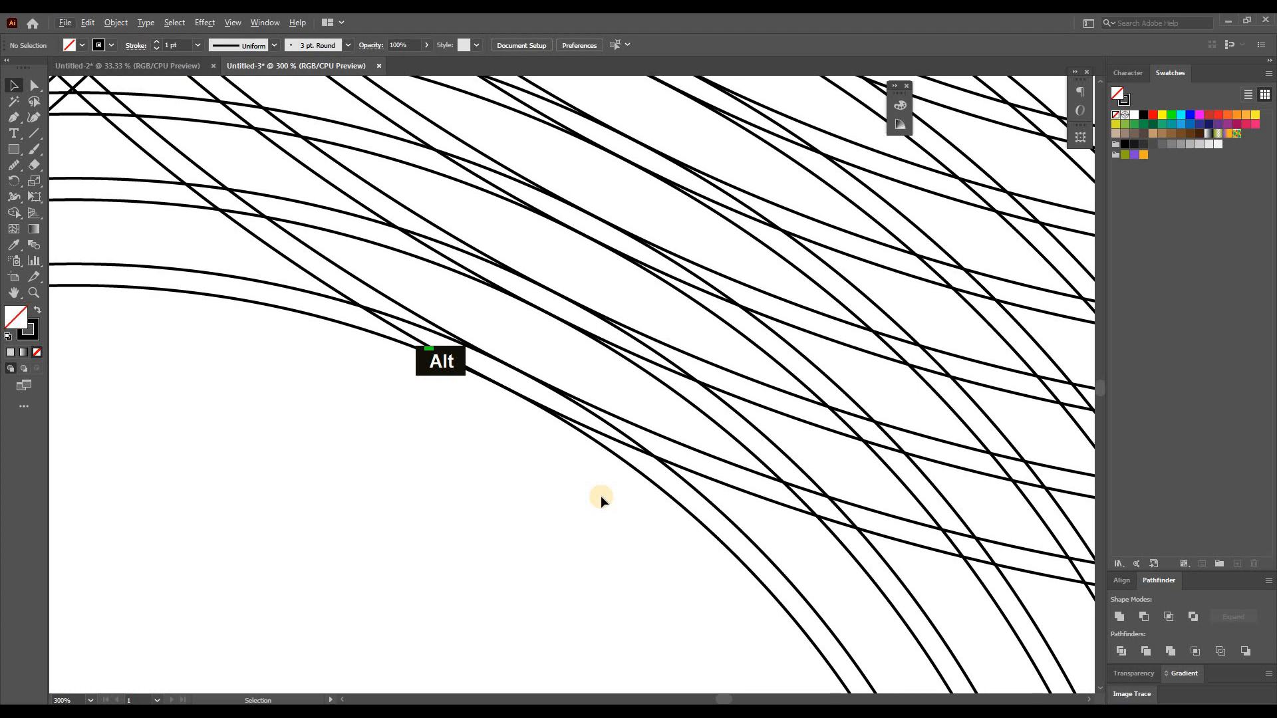
{"action": "scroll", "coordinate": [601, 496], "scroll_direction": "down", "scroll_amount": 3, "text": "alt"}
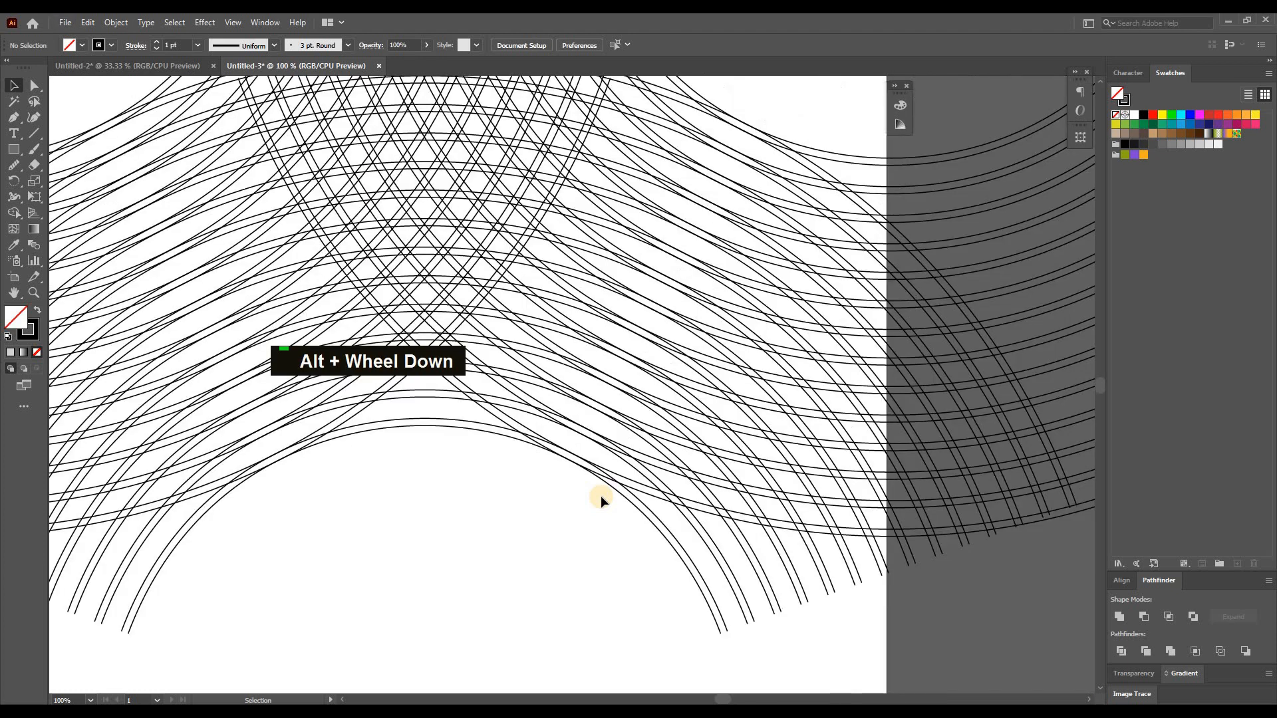
Select all the overlapping arc groups for the Shape Builder and give them a light blue fill.
{"action": "scroll", "coordinate": [597, 488], "scroll_direction": "up", "scroll_amount": 3}
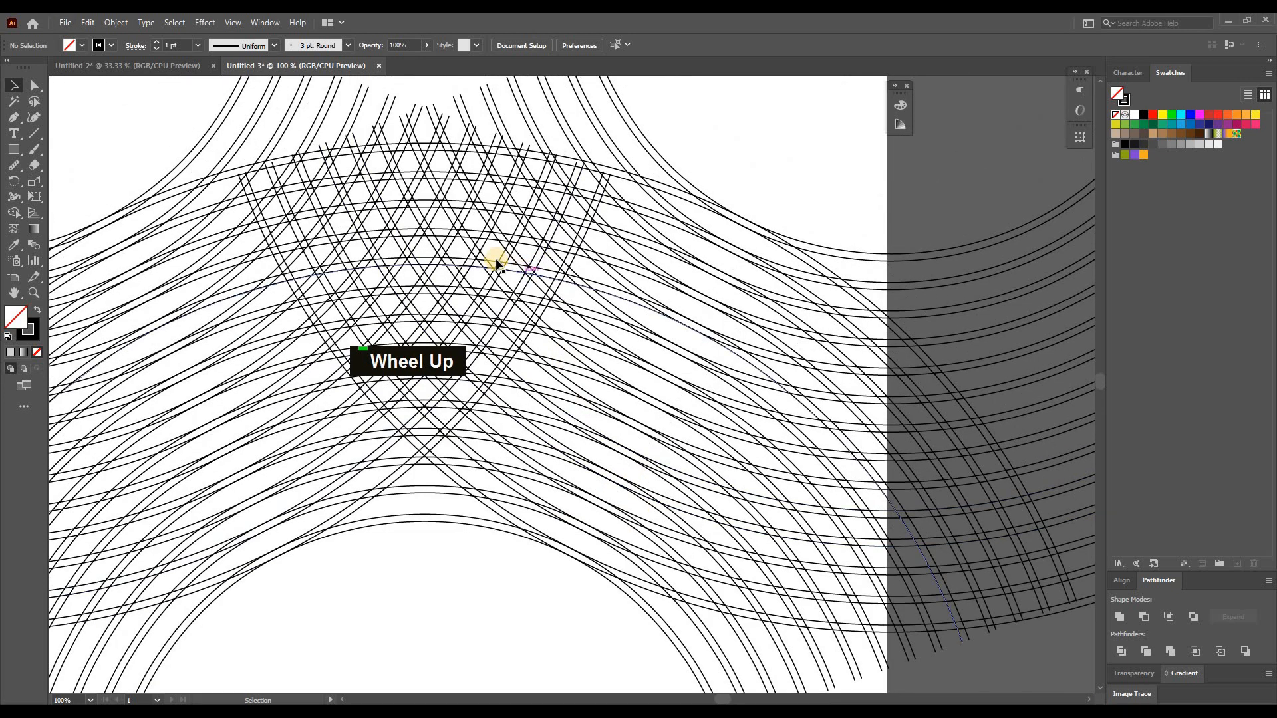
{"action": "key", "text": "space"}
{"action": "left_click_drag", "start_coordinate": [521, 243], "coordinate": [658, 278]}
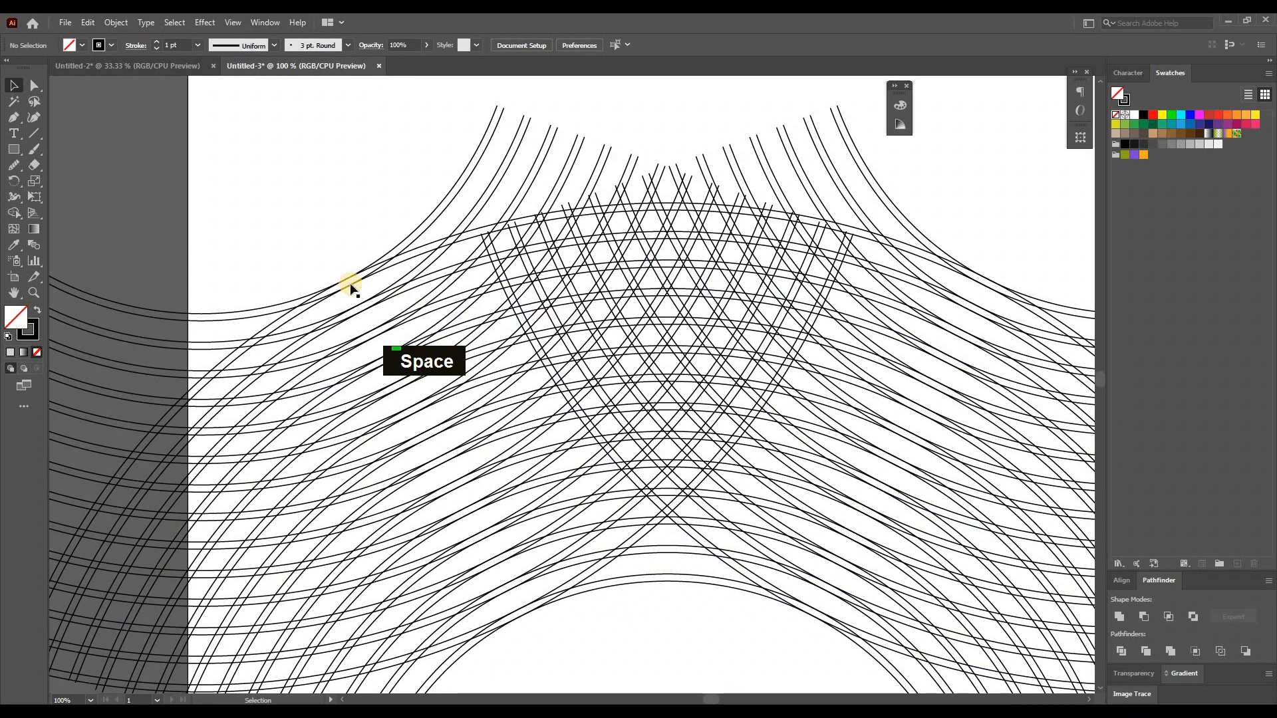
{"action": "left_click", "coordinate": [14, 213]}
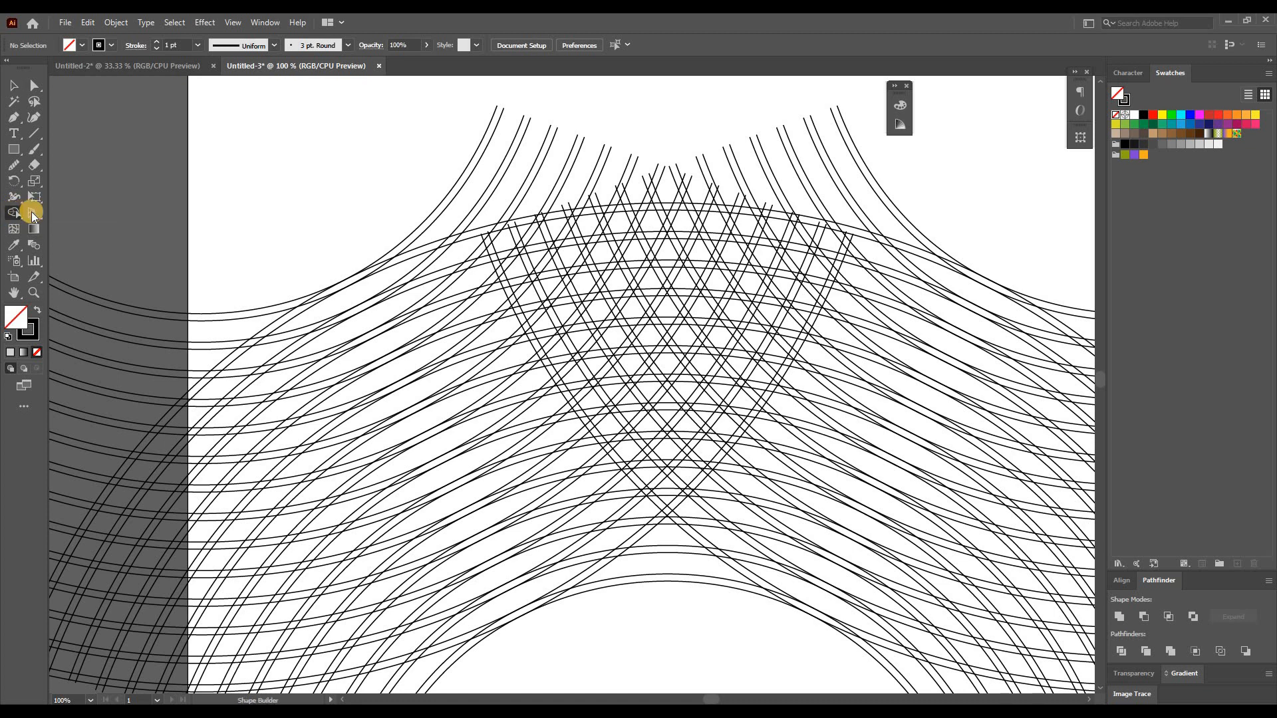
{"action": "left_click_drag", "start_coordinate": [237, 167], "coordinate": [924, 536]}
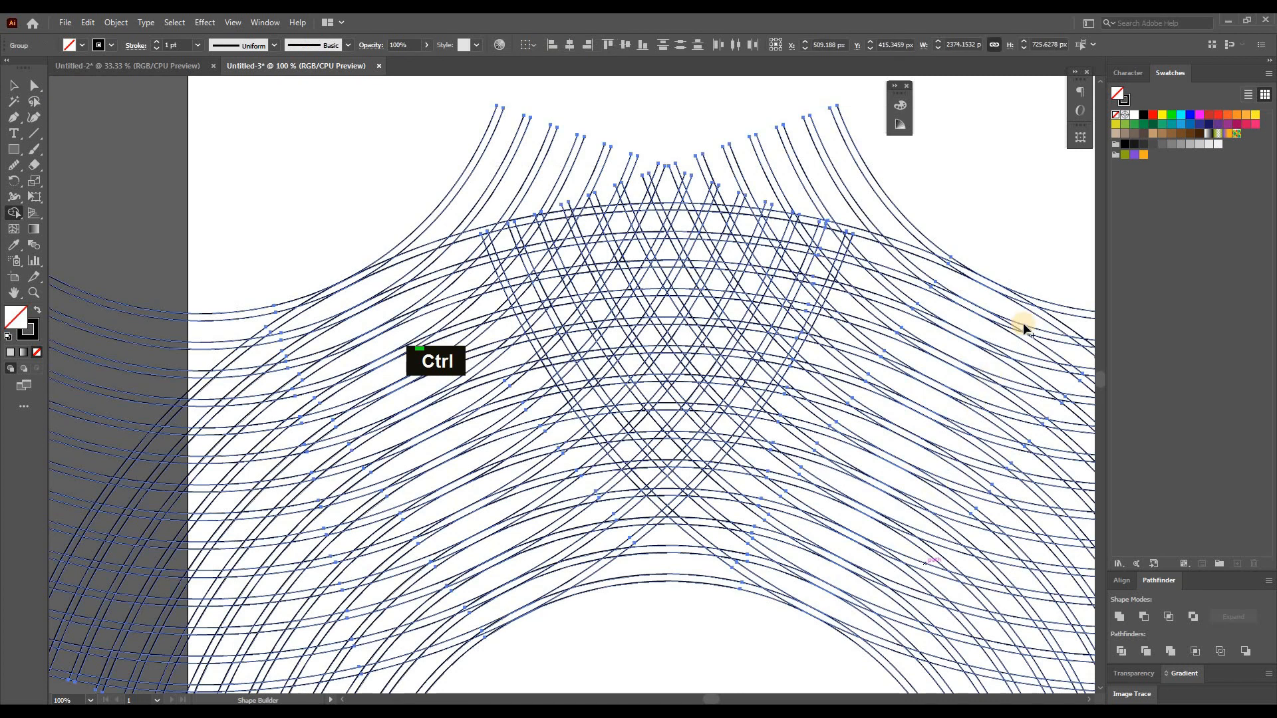
{"action": "left_click", "coordinate": [1181, 125]}
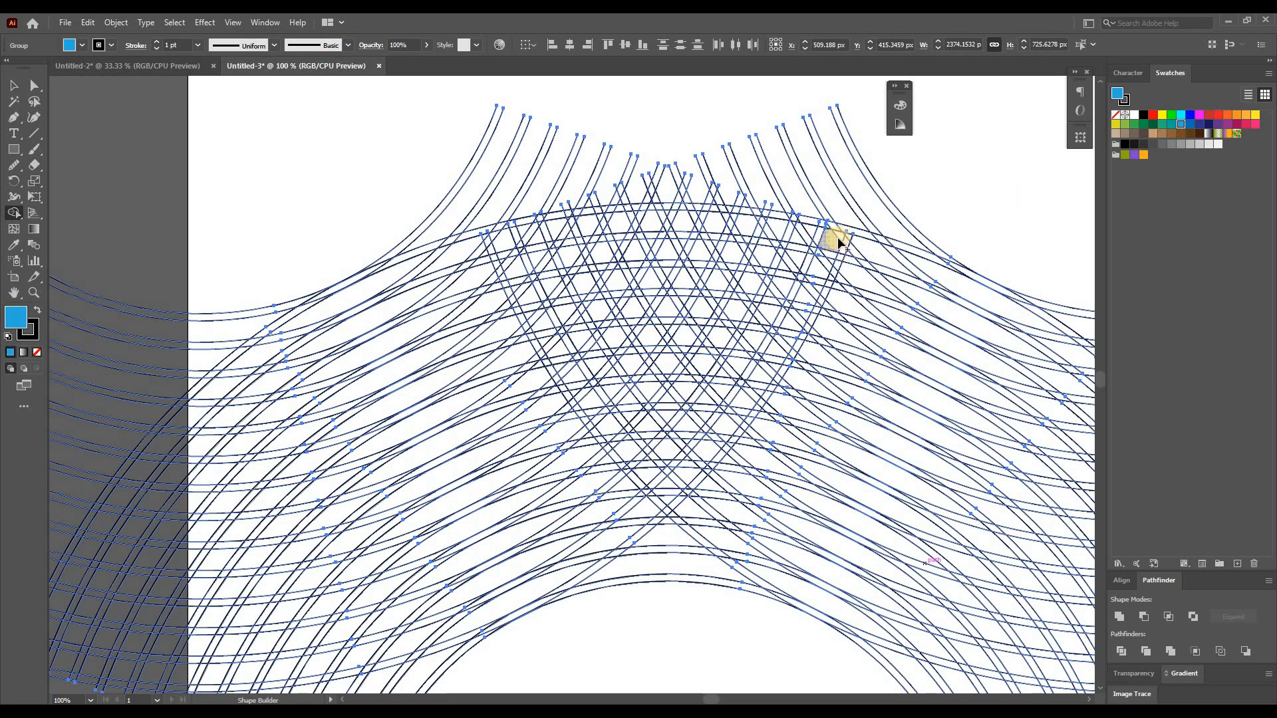
Merge the cells between the arch's two uppermost line pairs into a curved band, absorbing the notches along its left and middle parts.
{"action": "mouse_move", "coordinate": [842, 238]}
{"action": "left_mouse_down"}
{"action": "mouse_move", "coordinate": [701, 222]}
{"action": "mouse_move", "coordinate": [508, 241]}
{"action": "left_mouse_up"}
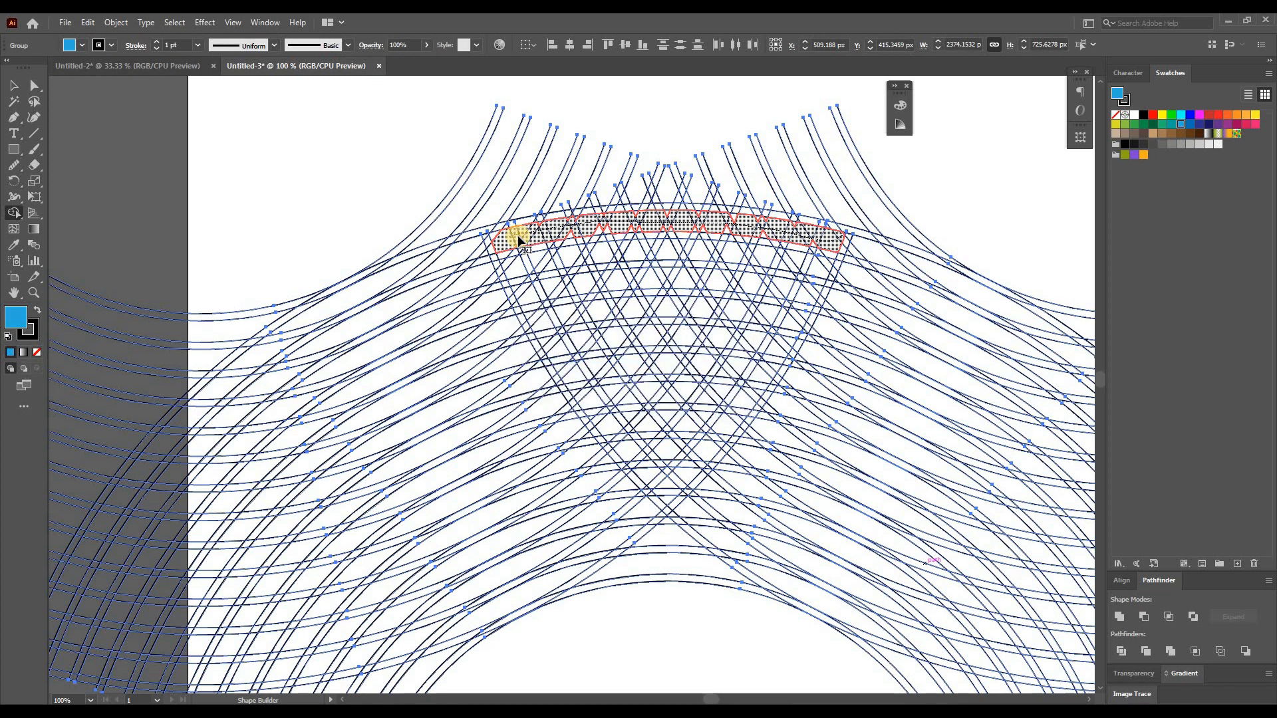
{"action": "scroll", "coordinate": [517, 238], "scroll_direction": "left", "scroll_amount": 2}
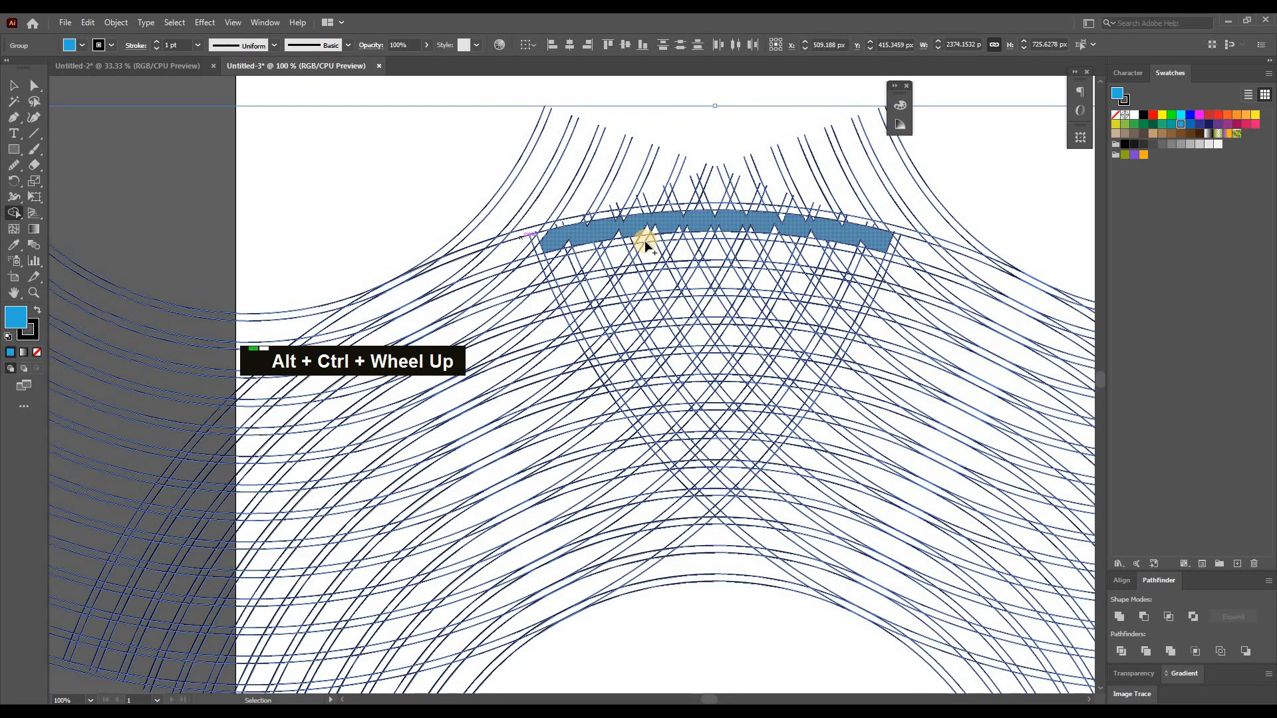
{"action": "scroll", "coordinate": [645, 243], "scroll_direction": "up", "scroll_amount": 3, "text": "ctrl+alt"}
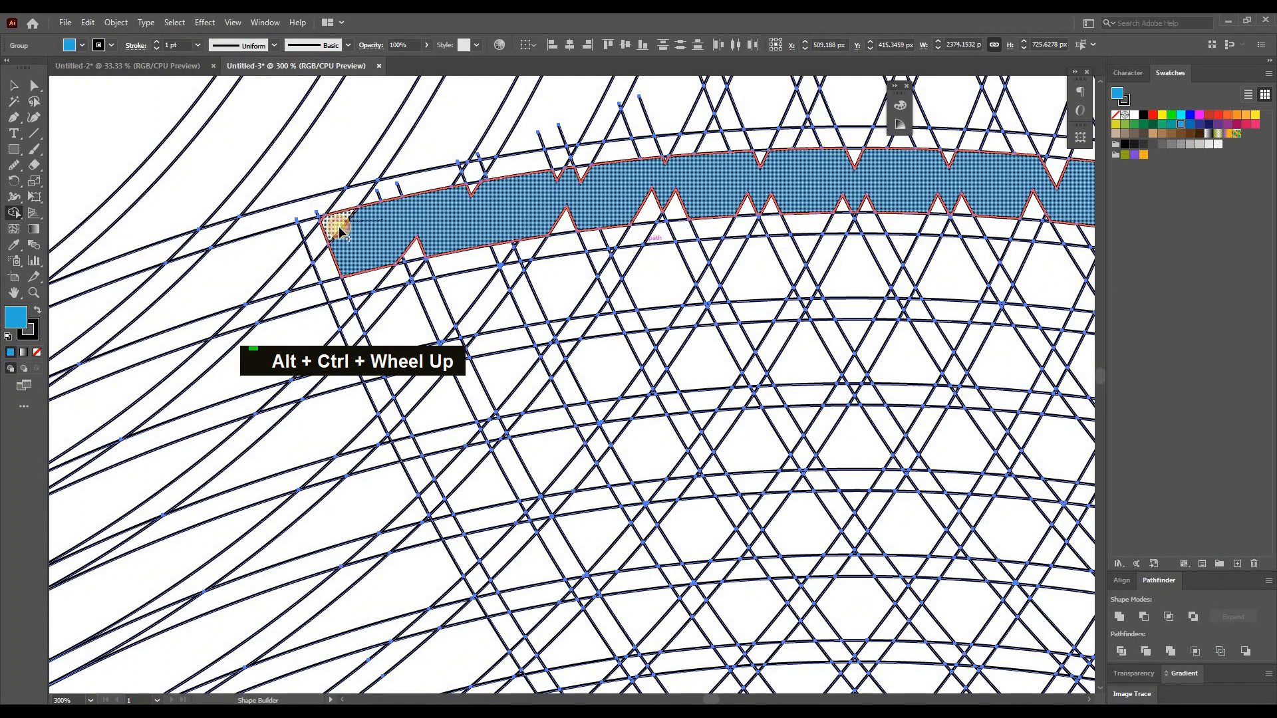
{"action": "left_click_drag", "start_coordinate": [371, 249], "coordinate": [333, 227]}
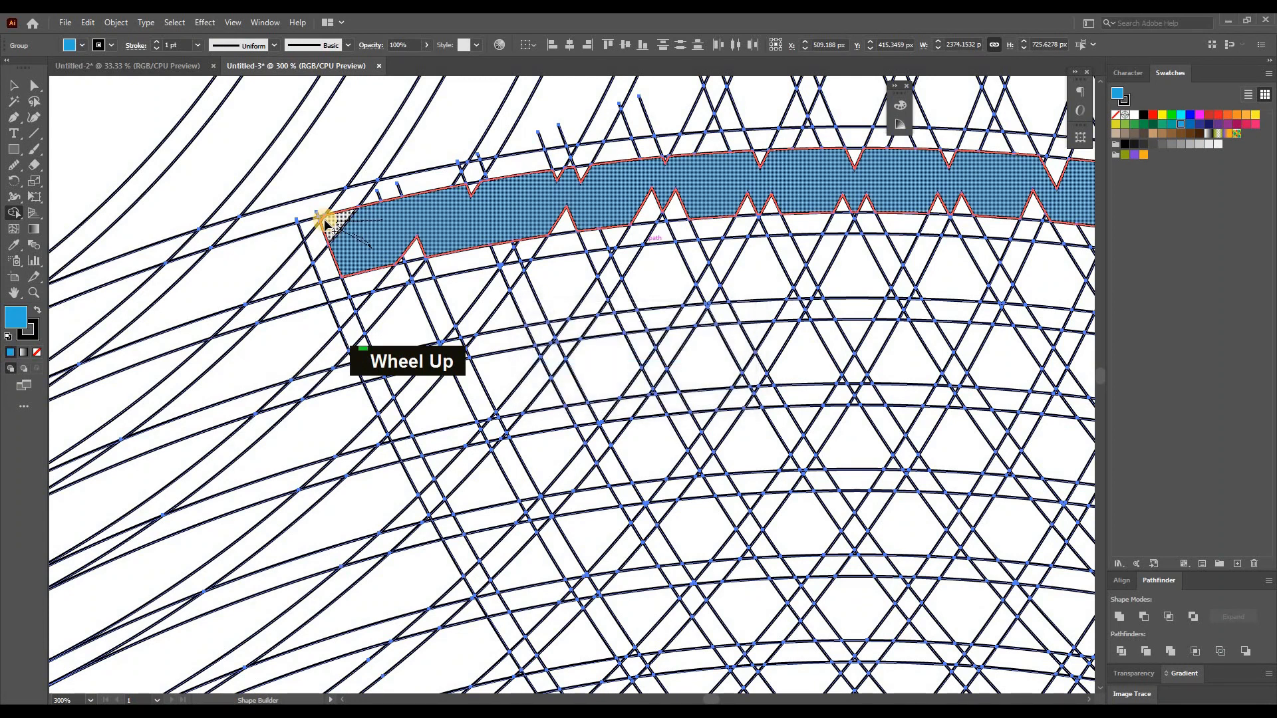
{"action": "scroll", "coordinate": [326, 224], "scroll_direction": "up", "scroll_amount": 1}
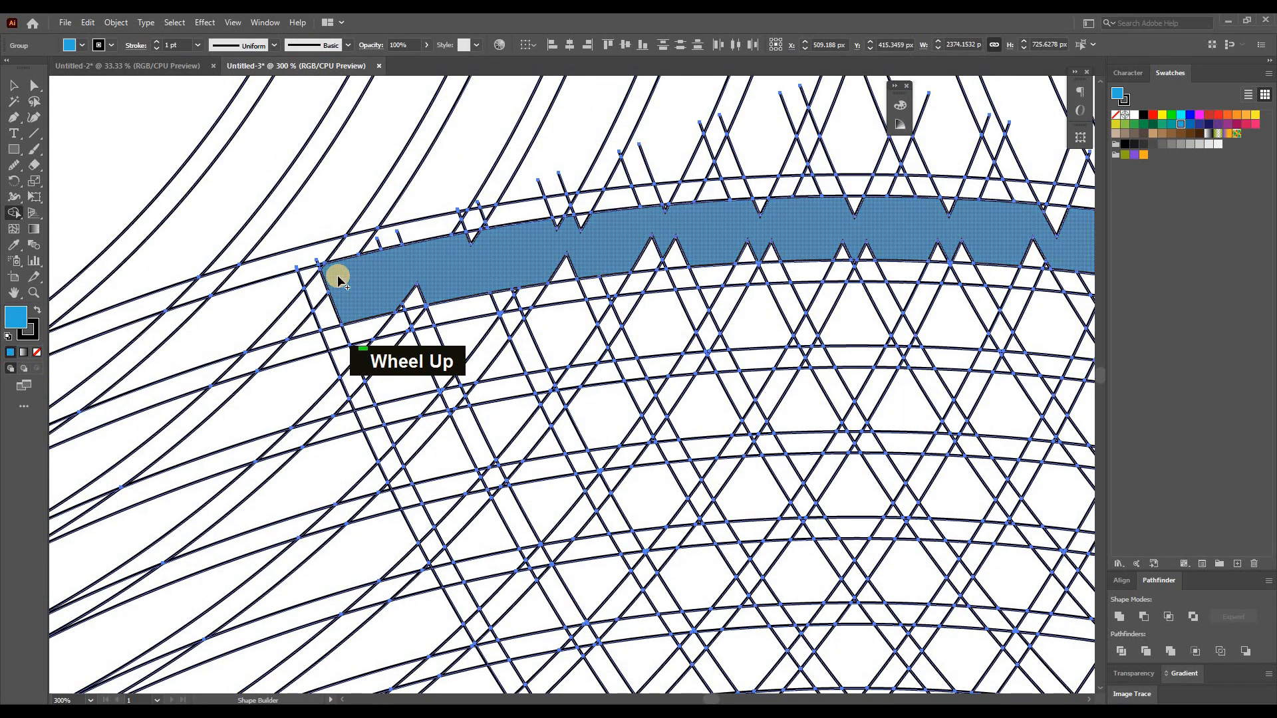
{"action": "scroll", "coordinate": [337, 274], "scroll_direction": "up", "scroll_amount": 1}
{"action": "mouse_move", "coordinate": [325, 322]}
{"action": "left_mouse_down"}
{"action": "mouse_move", "coordinate": [416, 350]}
{"action": "mouse_move", "coordinate": [425, 339]}
{"action": "mouse_move", "coordinate": [401, 358]}
{"action": "mouse_move", "coordinate": [472, 290]}
{"action": "mouse_move", "coordinate": [665, 257]}
{"action": "mouse_move", "coordinate": [550, 310]}
{"action": "mouse_move", "coordinate": [664, 290]}
{"action": "mouse_move", "coordinate": [657, 309]}
{"action": "mouse_move", "coordinate": [807, 299]}
{"action": "mouse_move", "coordinate": [1046, 312]}
{"action": "mouse_move", "coordinate": [1062, 294]}
{"action": "mouse_move", "coordinate": [1046, 255]}
{"action": "mouse_move", "coordinate": [874, 256]}
{"action": "left_mouse_up"}
{"action": "left_click_drag", "start_coordinate": [792, 252], "coordinate": [665, 276]}
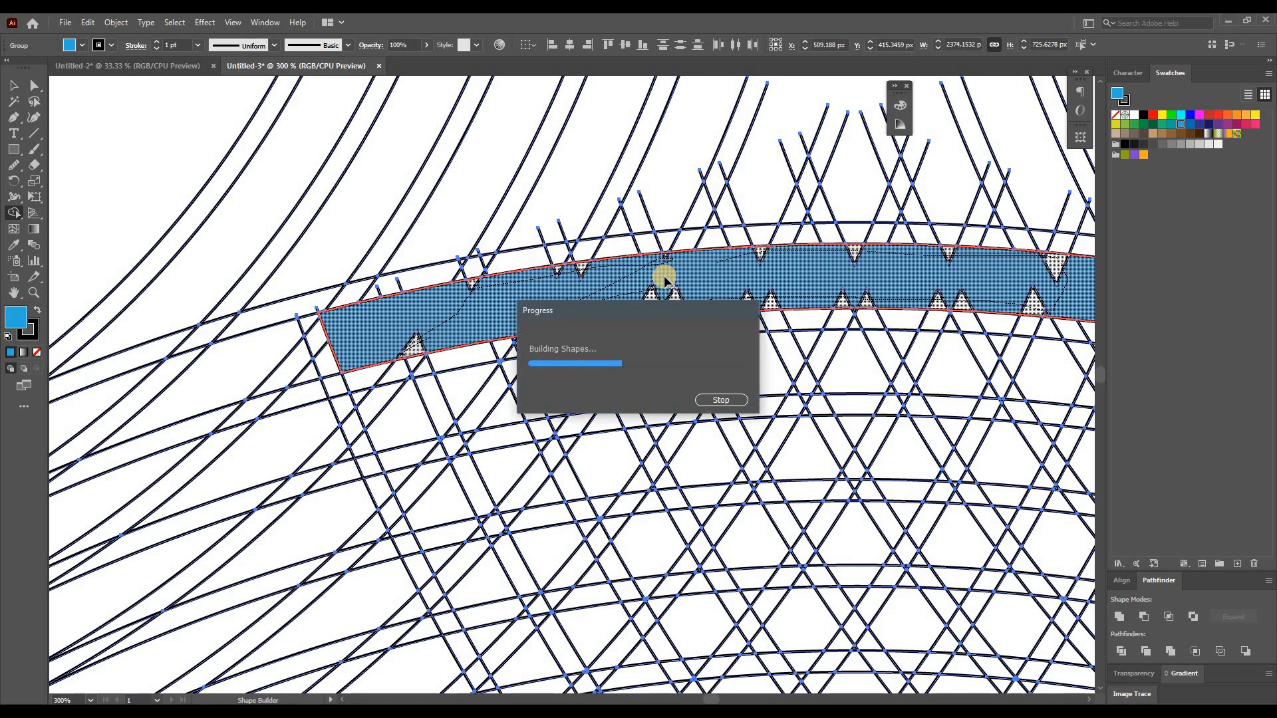
Merge the leftover triangular notches at the right end of the top band into it.
{"action": "key", "text": "space"}
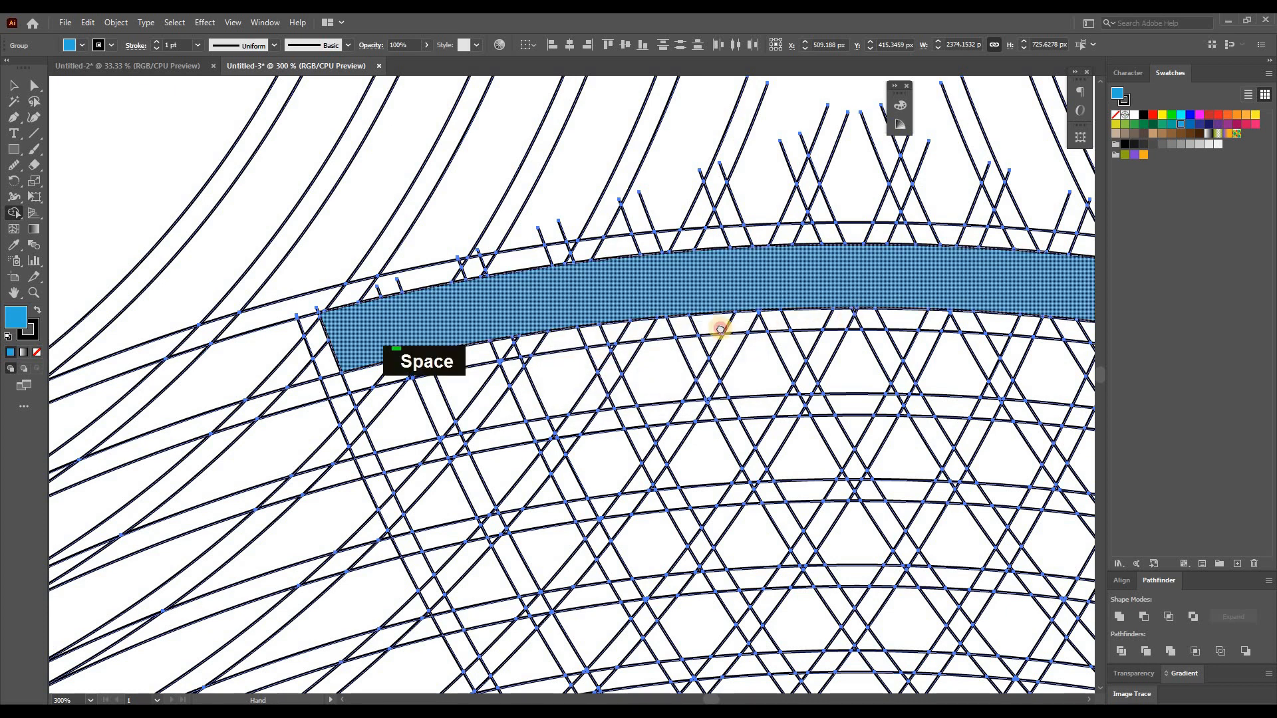
{"action": "left_click_drag", "start_coordinate": [601, 329], "coordinate": [336, 330]}
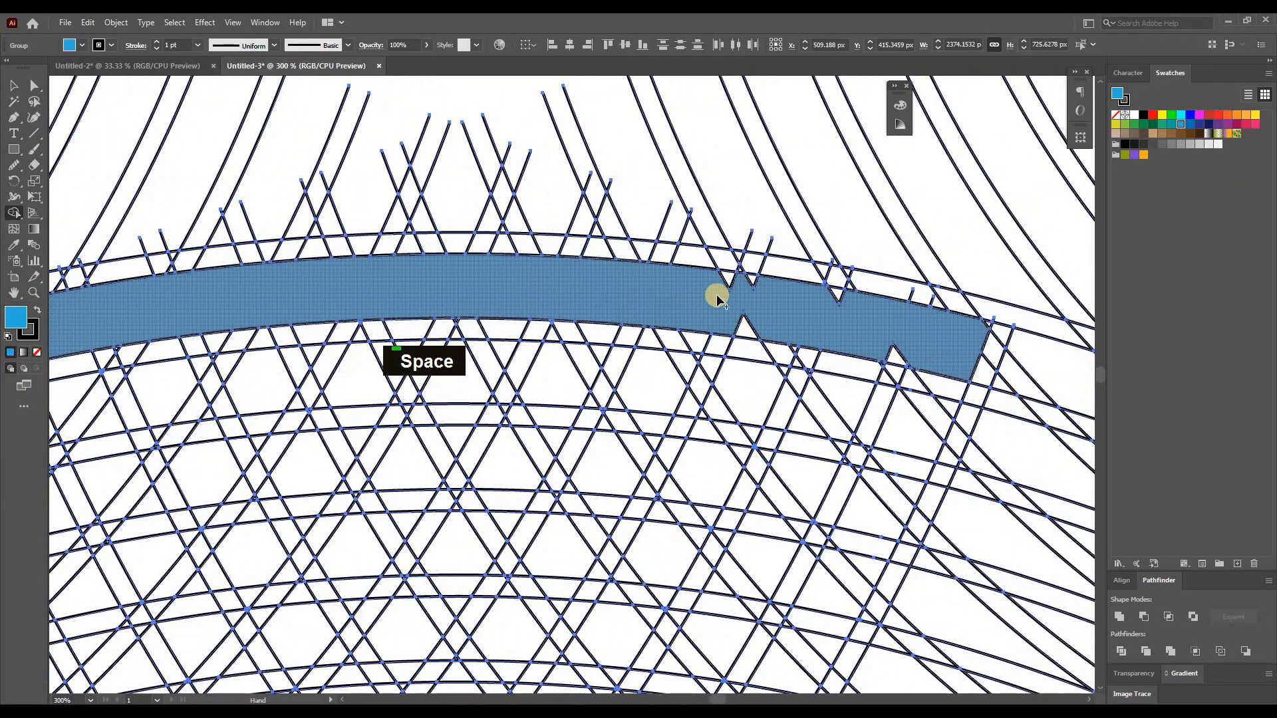
{"action": "mouse_move", "coordinate": [718, 283]}
{"action": "left_mouse_down"}
{"action": "mouse_move", "coordinate": [985, 327]}
{"action": "mouse_move", "coordinate": [884, 356]}
{"action": "mouse_move", "coordinate": [741, 328]}
{"action": "mouse_move", "coordinate": [955, 370]}
{"action": "mouse_move", "coordinate": [944, 369]}
{"action": "left_mouse_up"}
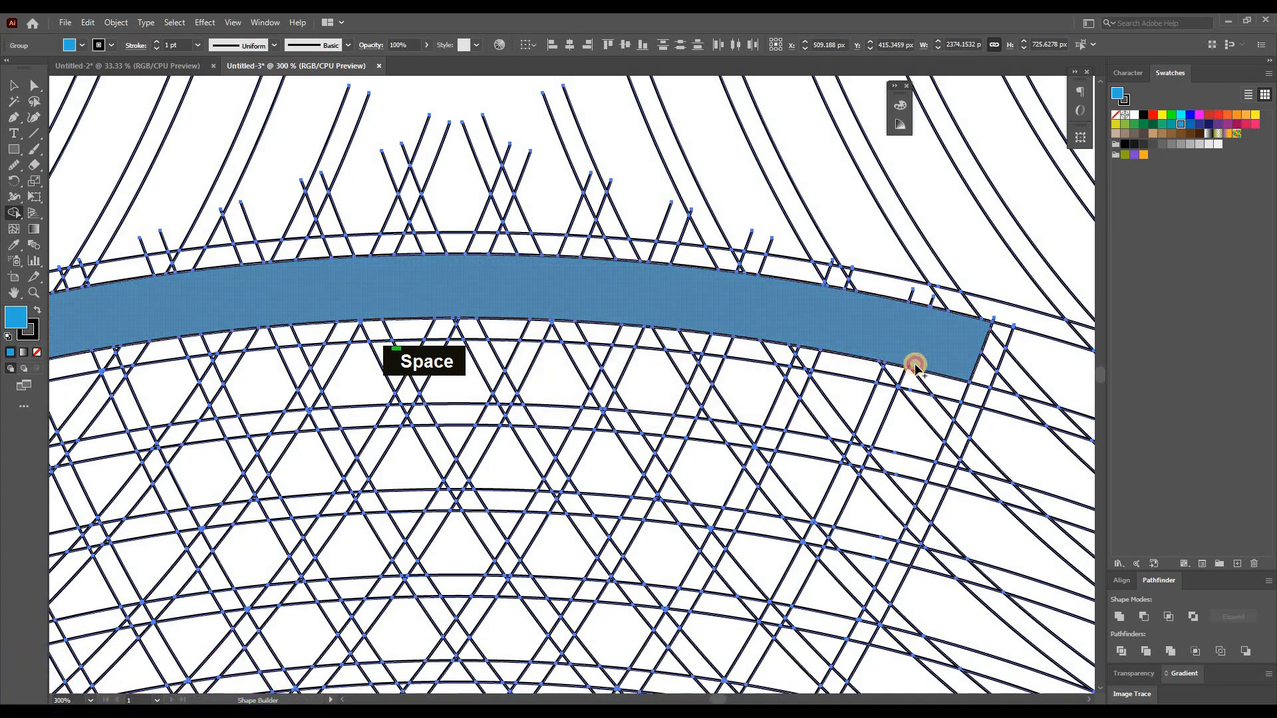
{"action": "left_click", "coordinate": [973, 366]}
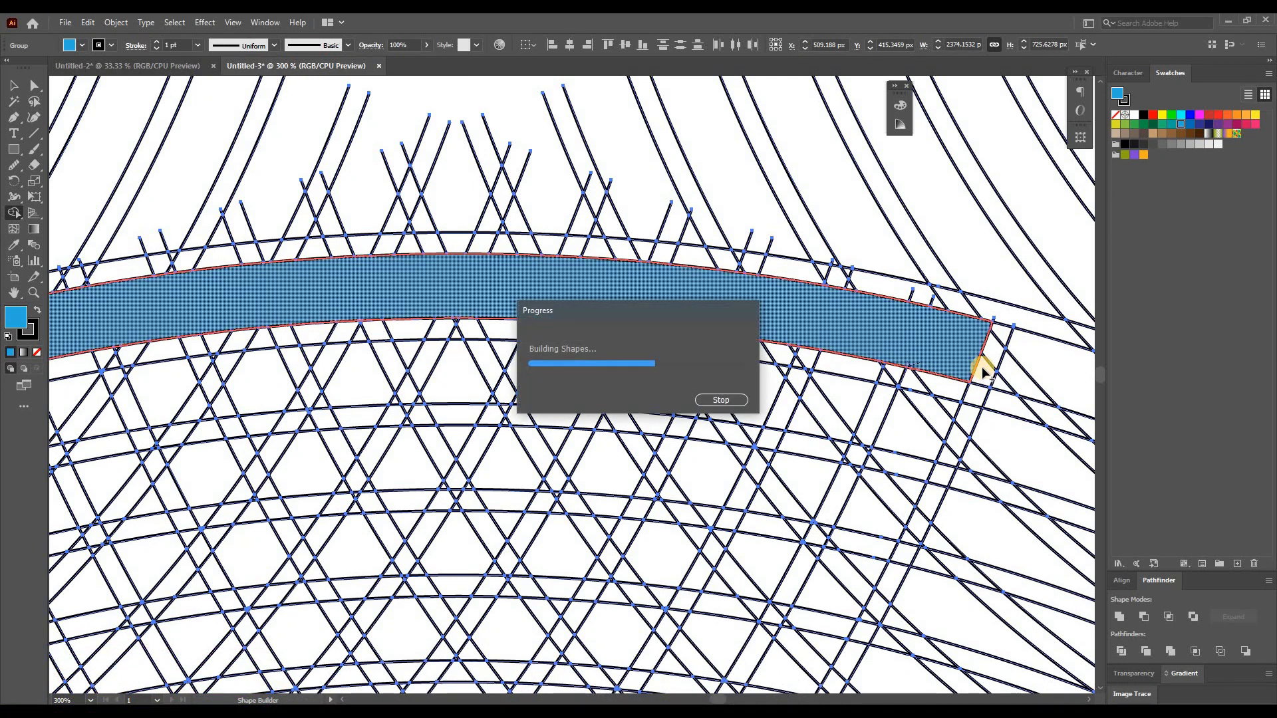
Merge the cells of a diagonal stem running from left of the top band's centre down to the pattern's right edge.
{"action": "scroll", "coordinate": [920, 365], "scroll_direction": "down", "scroll_amount": 1, "text": "alt"}
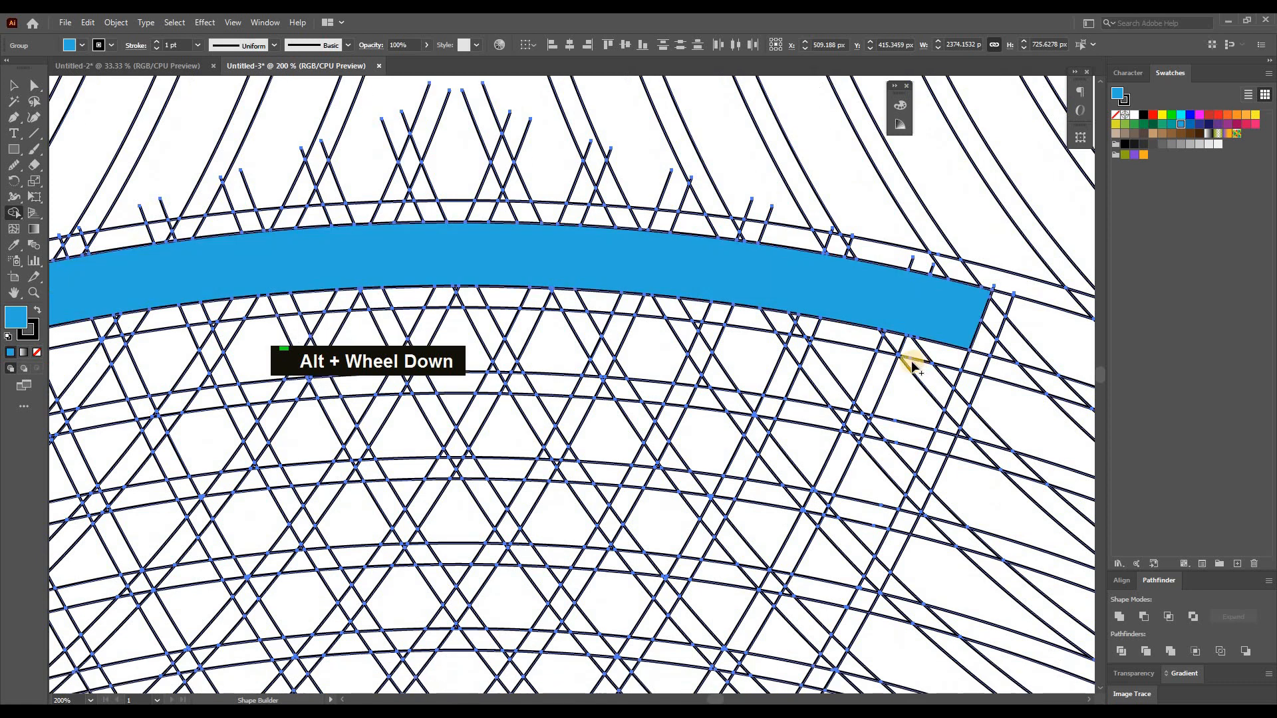
{"action": "scroll", "coordinate": [781, 357], "scroll_direction": "down", "scroll_amount": 1}
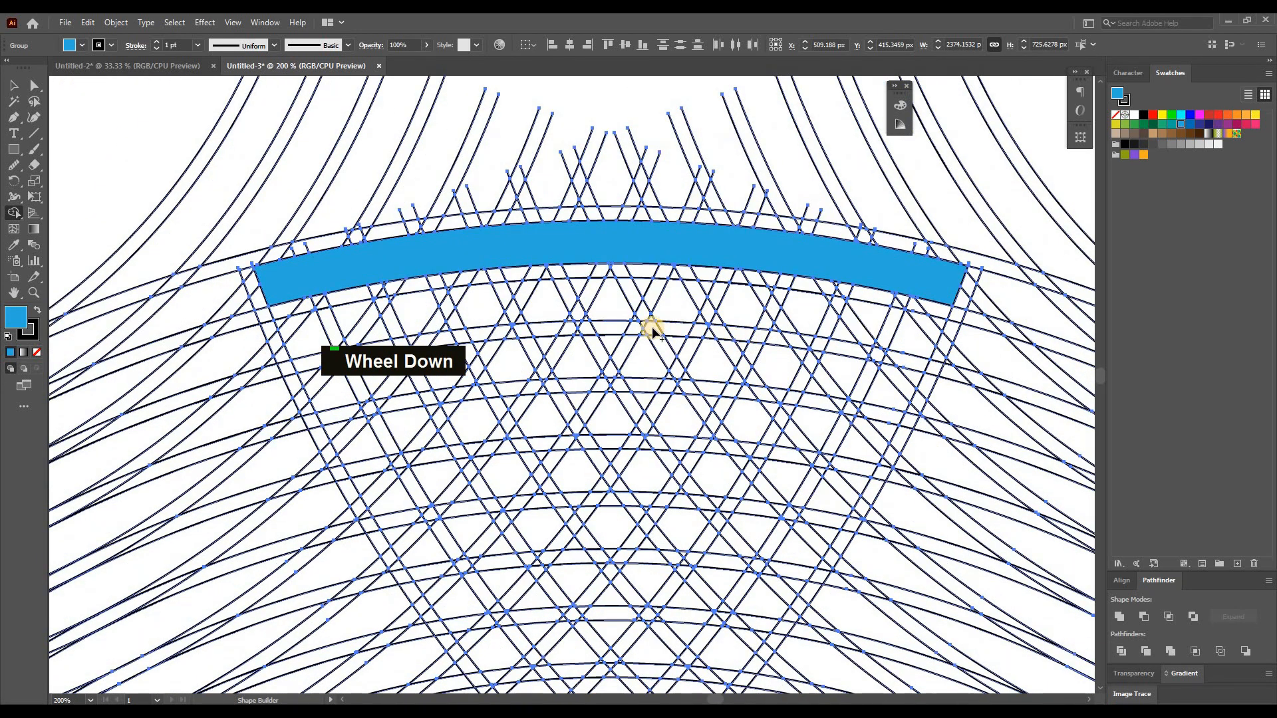
{"action": "mouse_move", "coordinate": [526, 256]}
{"action": "left_mouse_down"}
{"action": "mouse_move", "coordinate": [579, 385]}
{"action": "mouse_move", "coordinate": [635, 456]}
{"action": "left_mouse_up"}
{"action": "left_click_drag", "start_coordinate": [679, 514], "coordinate": [759, 617]}
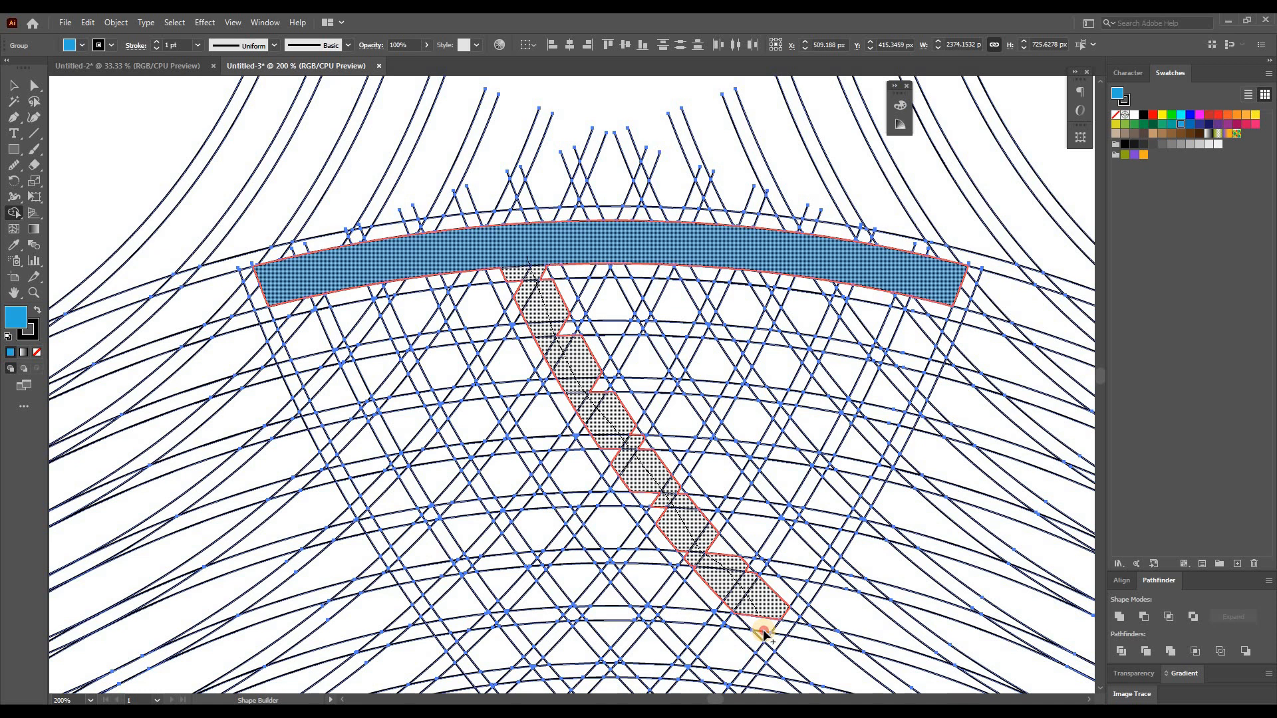
{"action": "mouse_move", "coordinate": [764, 637]}
{"action": "left_mouse_down"}
{"action": "mouse_move", "coordinate": [748, 568]}
{"action": "mouse_move", "coordinate": [680, 490]}
{"action": "mouse_move", "coordinate": [652, 492]}
{"action": "mouse_move", "coordinate": [647, 509]}
{"action": "mouse_move", "coordinate": [678, 537]}
{"action": "left_mouse_up"}
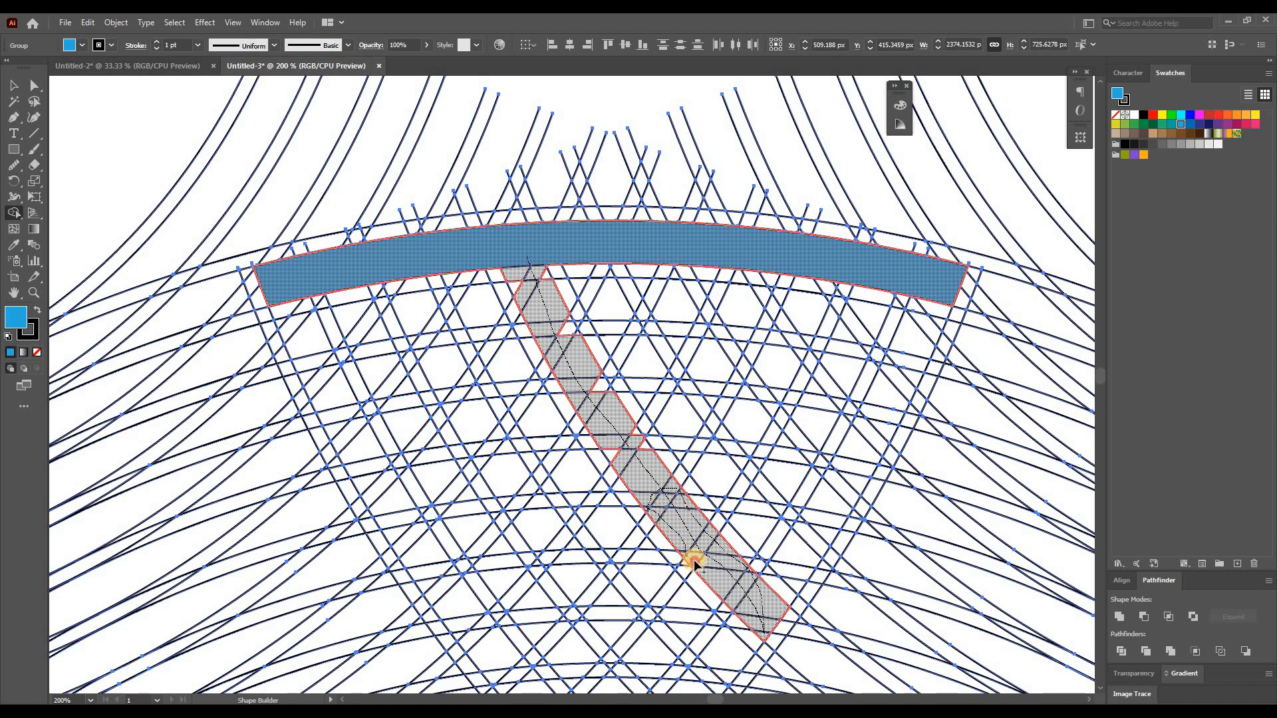
{"action": "mouse_move", "coordinate": [694, 565]}
{"action": "left_mouse_down"}
{"action": "mouse_move", "coordinate": [727, 585]}
{"action": "mouse_move", "coordinate": [667, 512]}
{"action": "mouse_move", "coordinate": [540, 283]}
{"action": "mouse_move", "coordinate": [516, 282]}
{"action": "mouse_move", "coordinate": [618, 456]}
{"action": "mouse_move", "coordinate": [636, 481]}
{"action": "mouse_move", "coordinate": [645, 471]}
{"action": "left_mouse_up"}
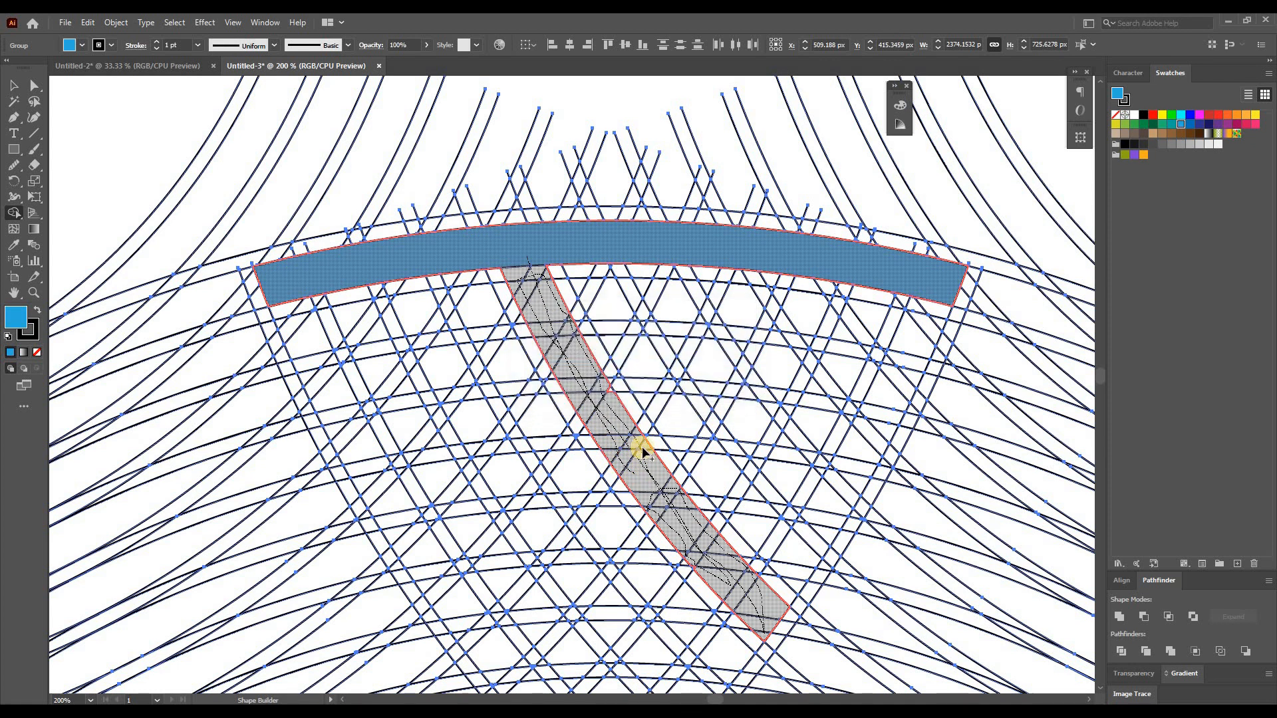
Merge the tiny leftover sliver on the diagonal stem's right edge into the stem.
{"action": "scroll", "coordinate": [613, 409], "scroll_direction": "up", "scroll_amount": 2}
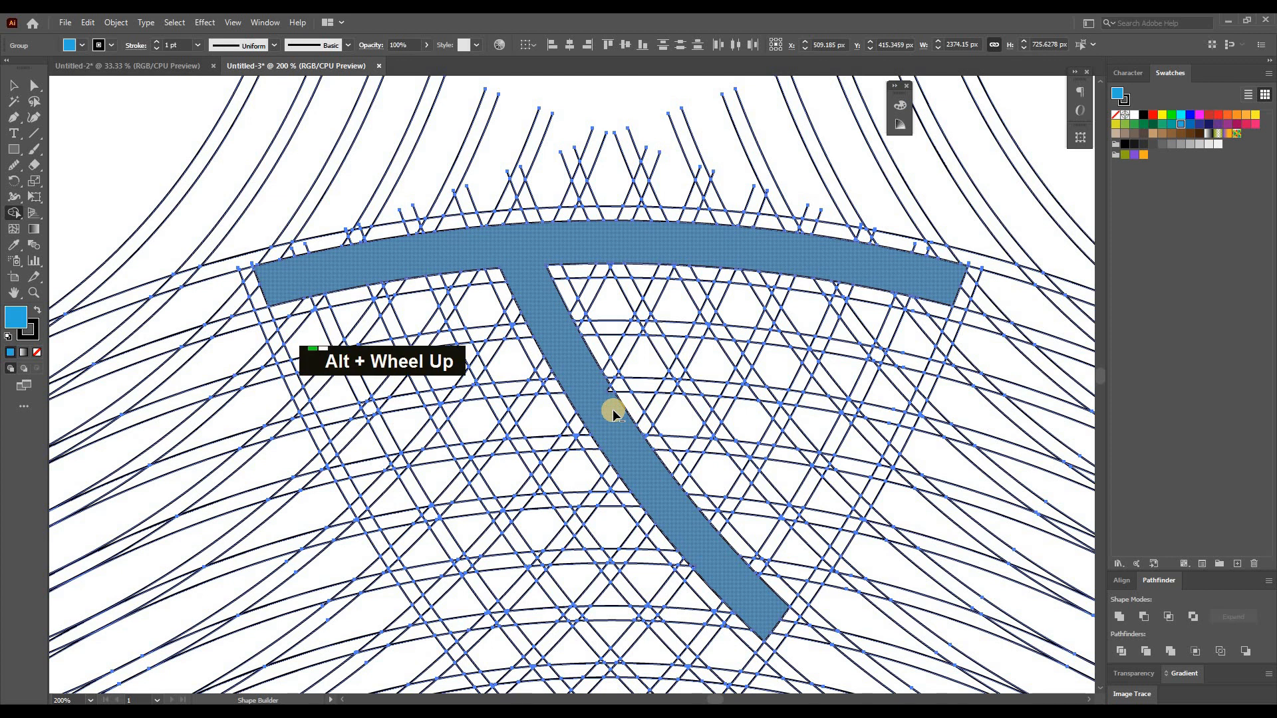
{"action": "scroll", "coordinate": [611, 399], "scroll_direction": "up", "scroll_amount": 2}
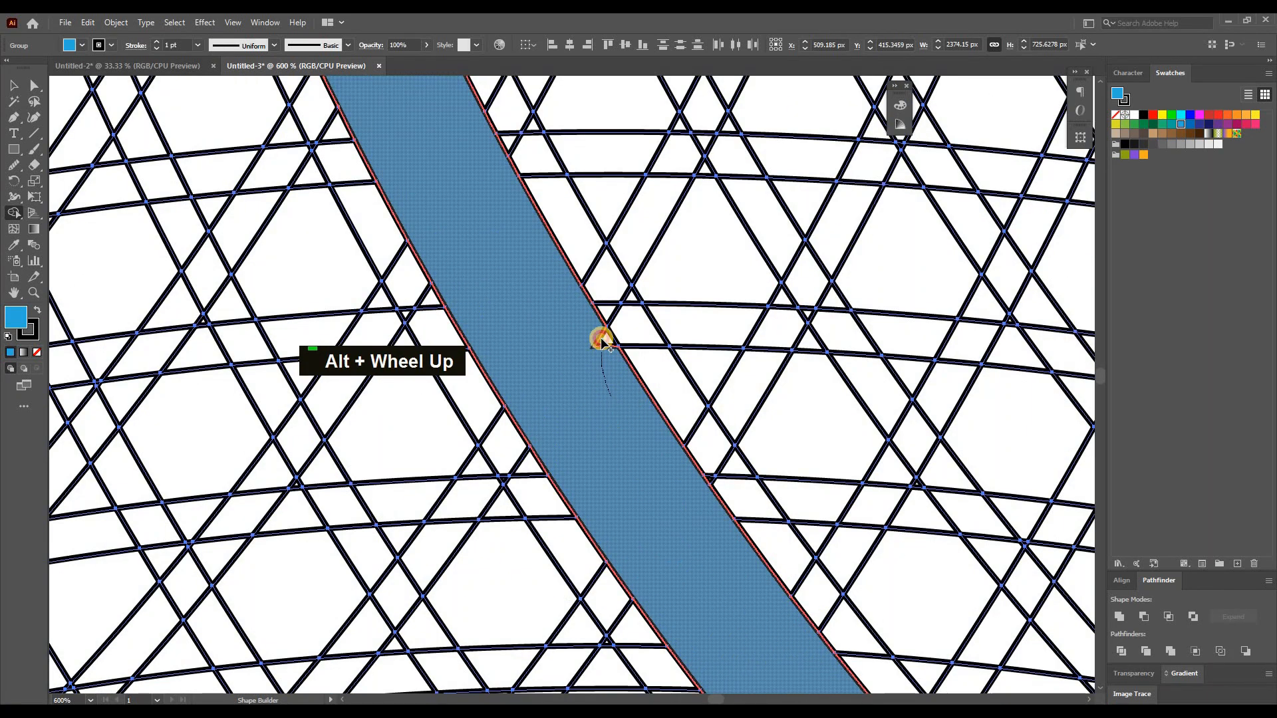
{"action": "left_click", "coordinate": [651, 483]}
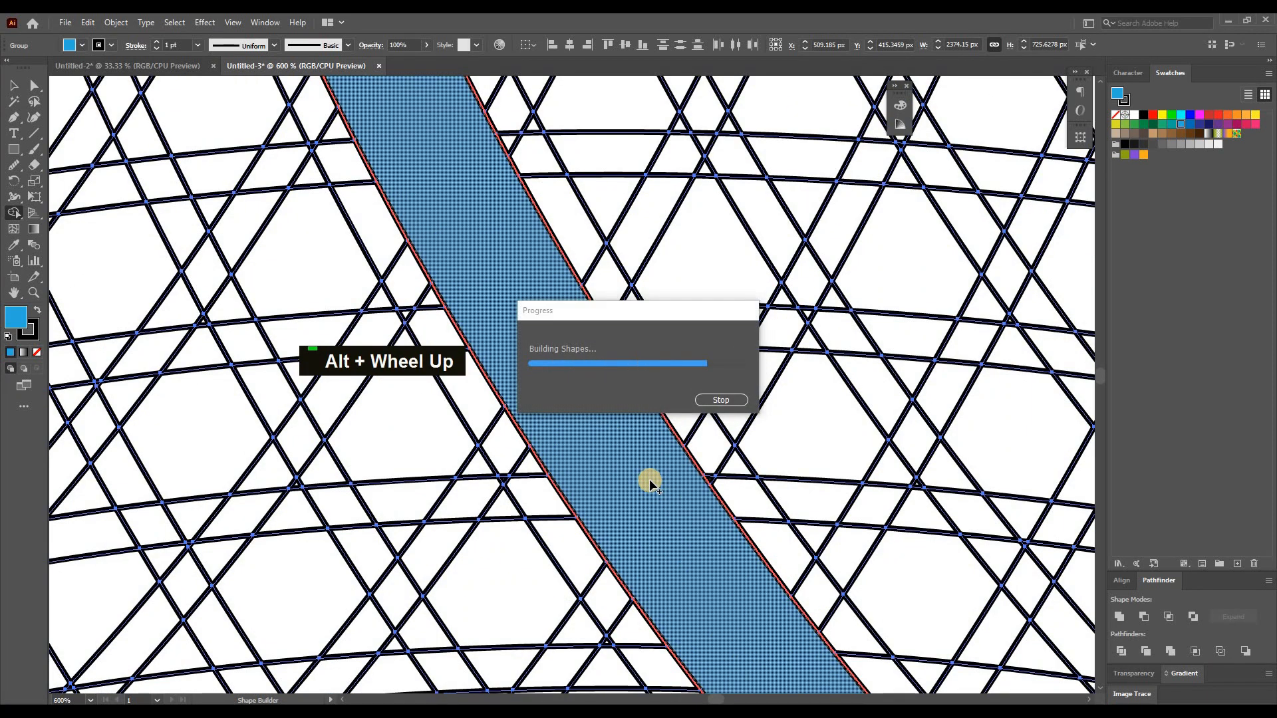
Try to merge a second band running below the top band, down the left edge and around the lower tip, and undo it.
{"action": "scroll", "coordinate": [650, 484], "scroll_direction": "down", "scroll_amount": 1}
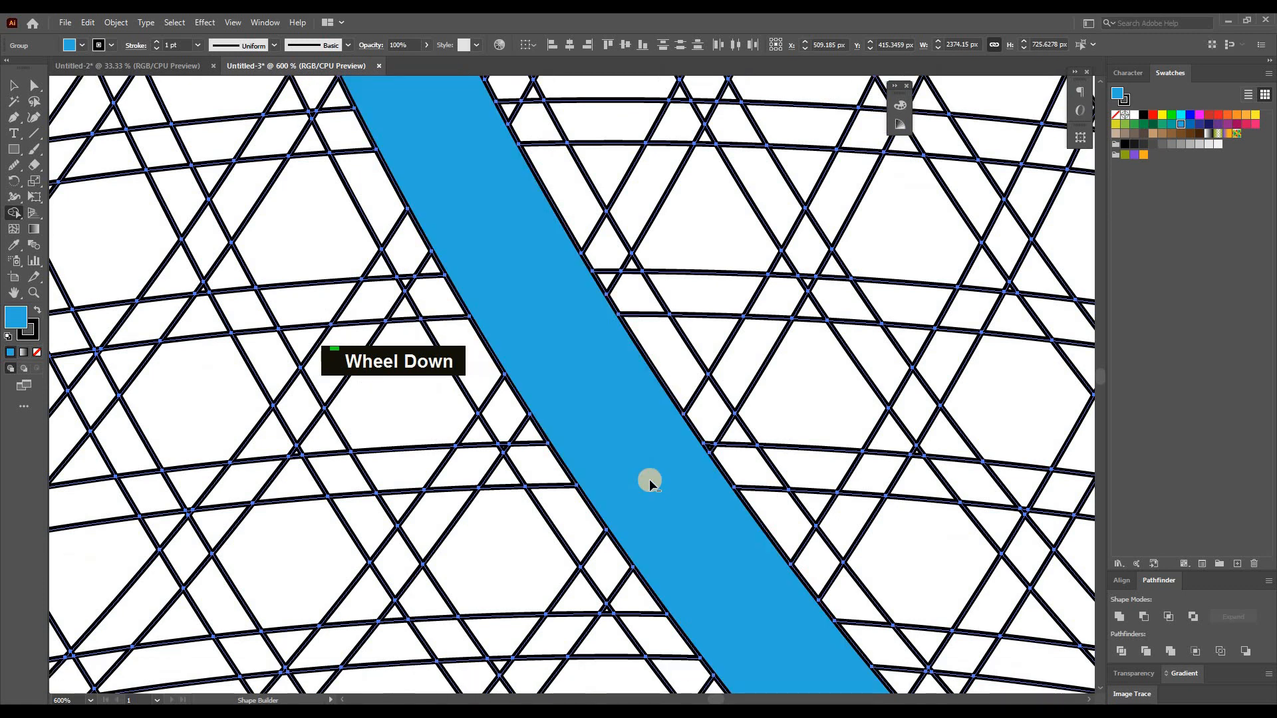
{"action": "key", "text": "alt"}
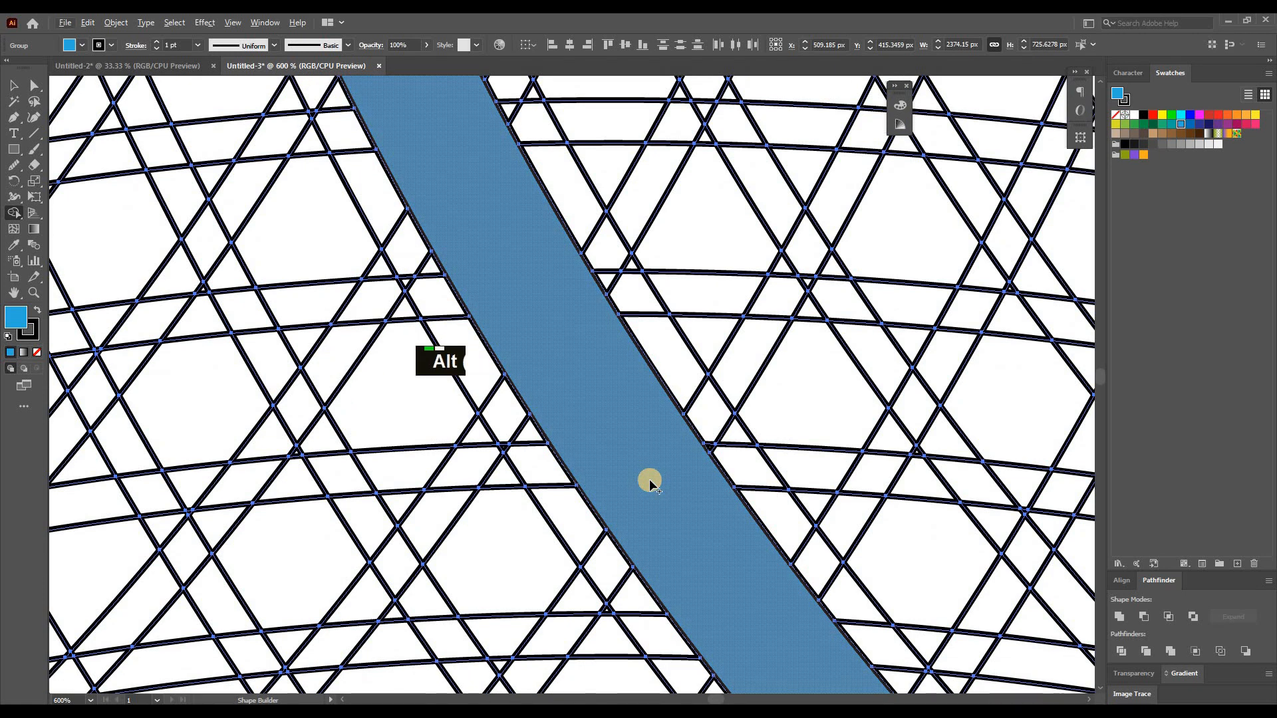
{"action": "scroll", "coordinate": [649, 479], "scroll_direction": "down", "scroll_amount": 2, "text": "alt"}
{"action": "scroll", "coordinate": [655, 476], "scroll_direction": "down", "scroll_amount": 1}
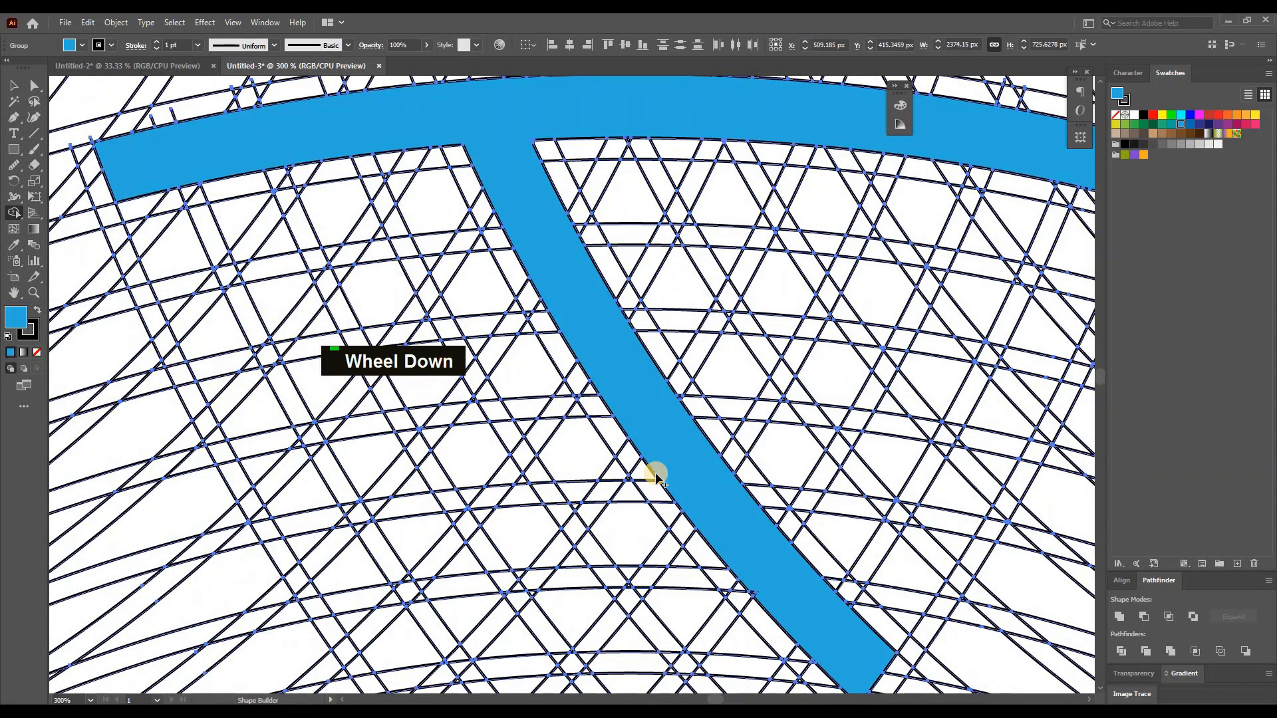
{"action": "scroll", "coordinate": [623, 451], "scroll_direction": "down", "scroll_amount": 2, "text": "alt"}
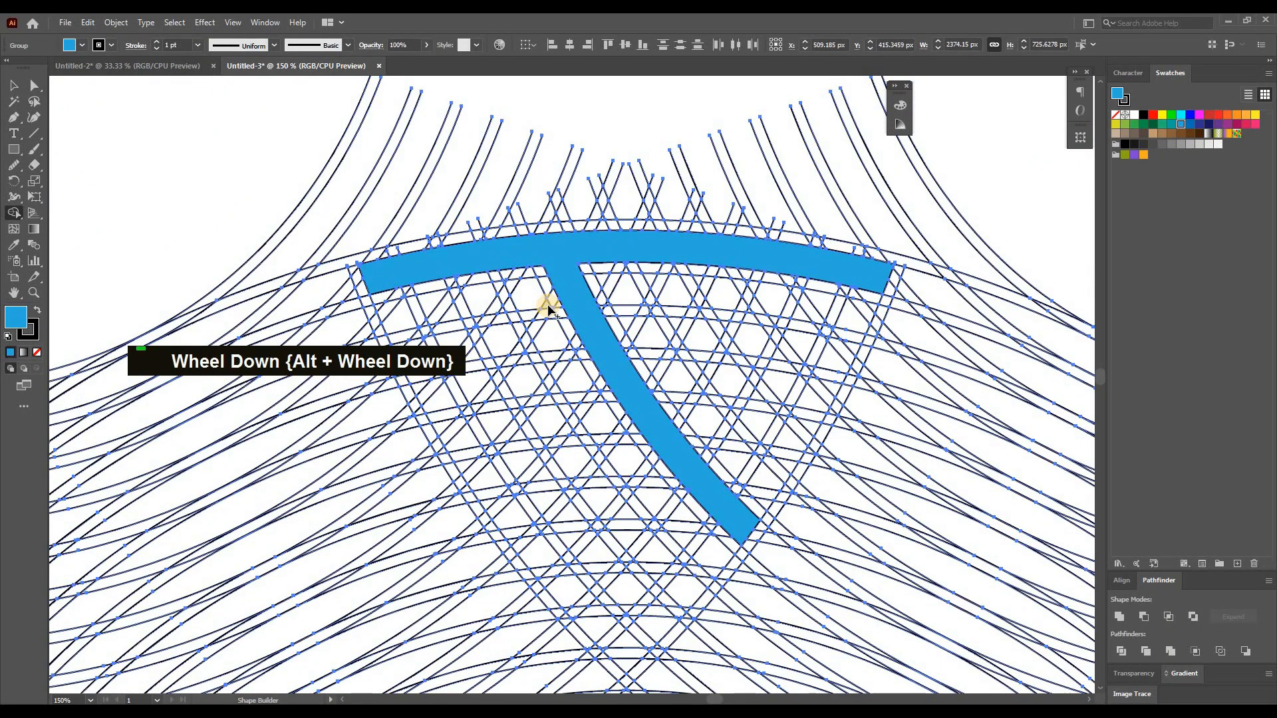
{"action": "mouse_move", "coordinate": [465, 299]}
{"action": "left_mouse_down"}
{"action": "mouse_move", "coordinate": [380, 308]}
{"action": "mouse_move", "coordinate": [429, 391]}
{"action": "left_mouse_up"}
{"action": "left_click_drag", "start_coordinate": [469, 469], "coordinate": [492, 503]}
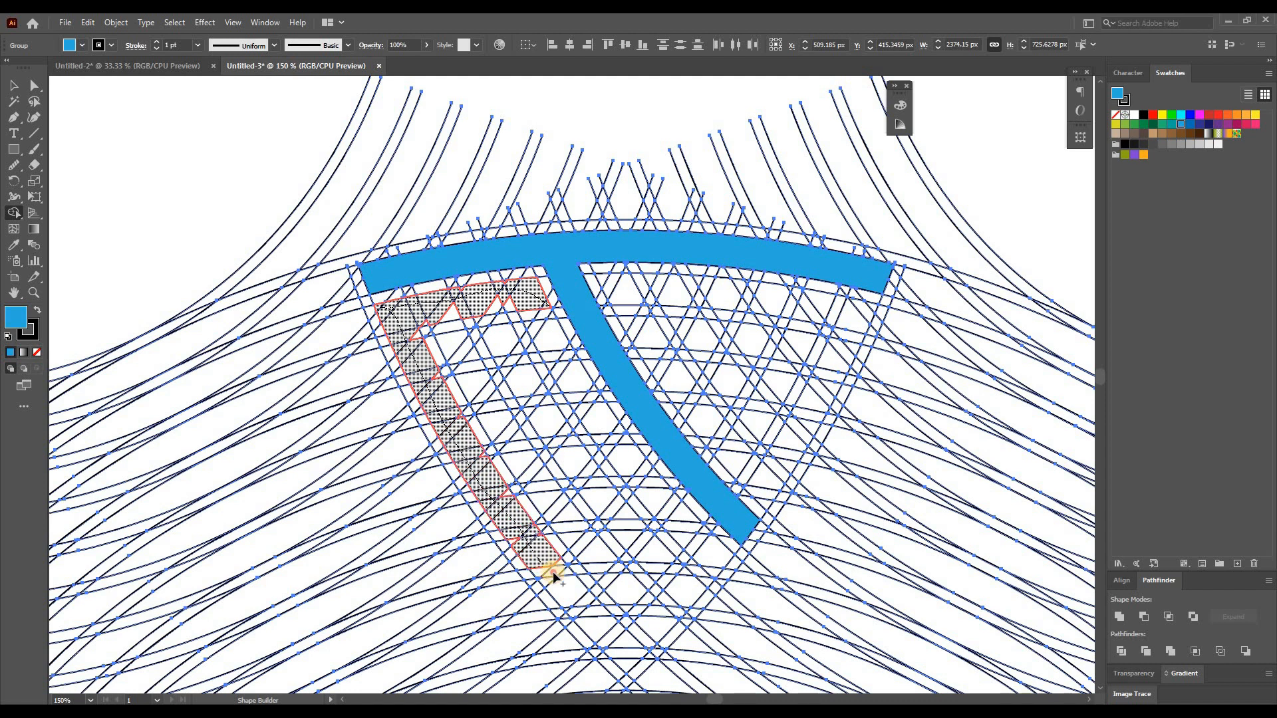
{"action": "mouse_move", "coordinate": [561, 581]}
{"action": "left_mouse_down"}
{"action": "mouse_move", "coordinate": [529, 534]}
{"action": "mouse_move", "coordinate": [514, 540]}
{"action": "mouse_move", "coordinate": [515, 517]}
{"action": "mouse_move", "coordinate": [417, 333]}
{"action": "mouse_move", "coordinate": [452, 425]}
{"action": "mouse_move", "coordinate": [509, 513]}
{"action": "mouse_move", "coordinate": [464, 460]}
{"action": "mouse_move", "coordinate": [459, 417]}
{"action": "mouse_move", "coordinate": [573, 593]}
{"action": "mouse_move", "coordinate": [568, 610]}
{"action": "mouse_move", "coordinate": [627, 663]}
{"action": "mouse_move", "coordinate": [688, 598]}
{"action": "mouse_move", "coordinate": [638, 532]}
{"action": "left_mouse_up"}
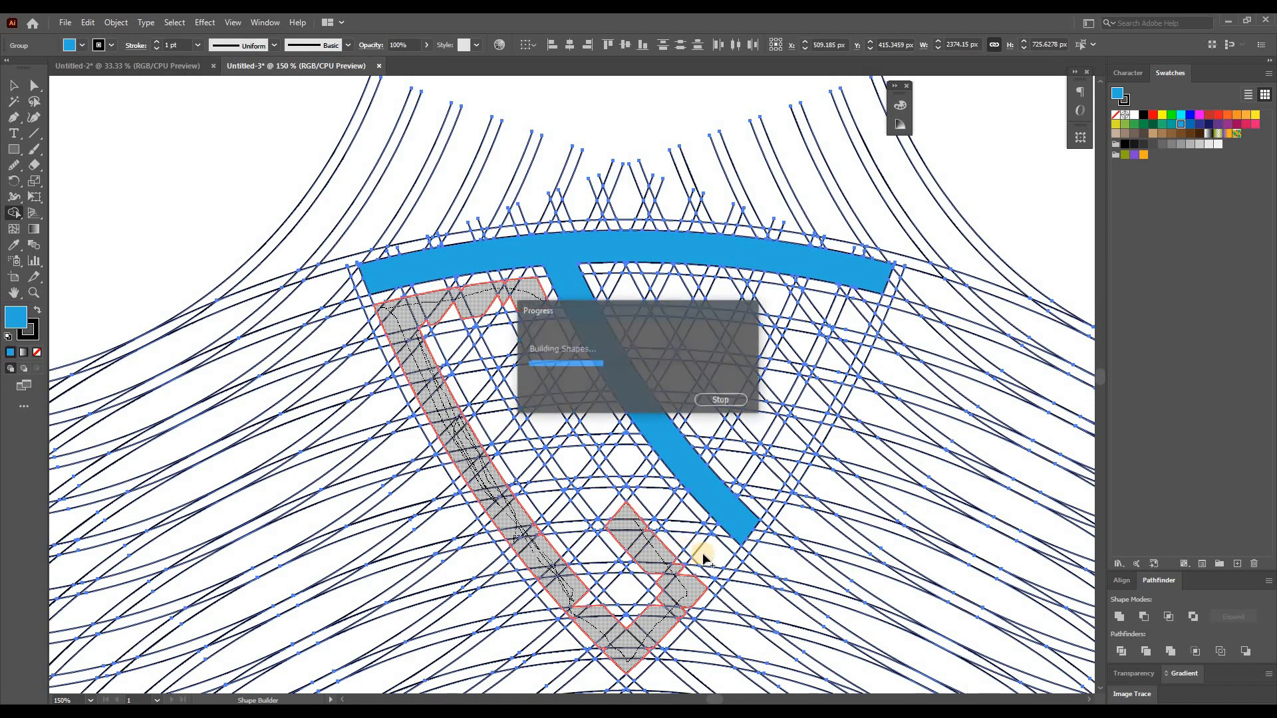
{"action": "key", "text": "ctrl"}
{"action": "left_click", "coordinate": [699, 555], "text": "ctrl"}
{"action": "key", "text": "ctrl+z"}
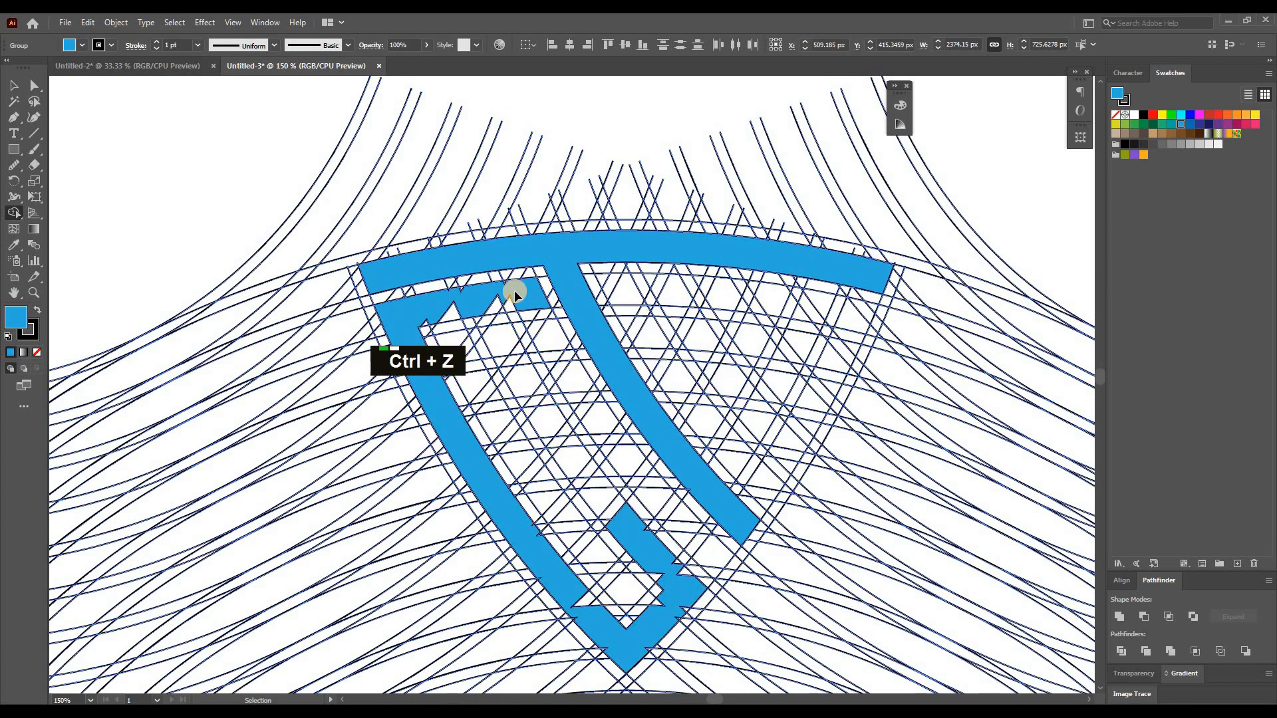
Merge a hooked band from below the top band, down the left edge, around the lower tip and back up beside the stem, turning left.
{"action": "mouse_move", "coordinate": [528, 293]}
{"action": "left_mouse_down"}
{"action": "mouse_move", "coordinate": [409, 318]}
{"action": "mouse_move", "coordinate": [394, 309]}
{"action": "mouse_move", "coordinate": [476, 464]}
{"action": "left_mouse_up"}
{"action": "left_click_drag", "start_coordinate": [503, 509], "coordinate": [620, 649]}
{"action": "mouse_move", "coordinate": [671, 615]}
{"action": "left_mouse_down"}
{"action": "mouse_move", "coordinate": [700, 560]}
{"action": "mouse_move", "coordinate": [692, 544]}
{"action": "mouse_move", "coordinate": [605, 420]}
{"action": "mouse_move", "coordinate": [546, 423]}
{"action": "left_mouse_up"}
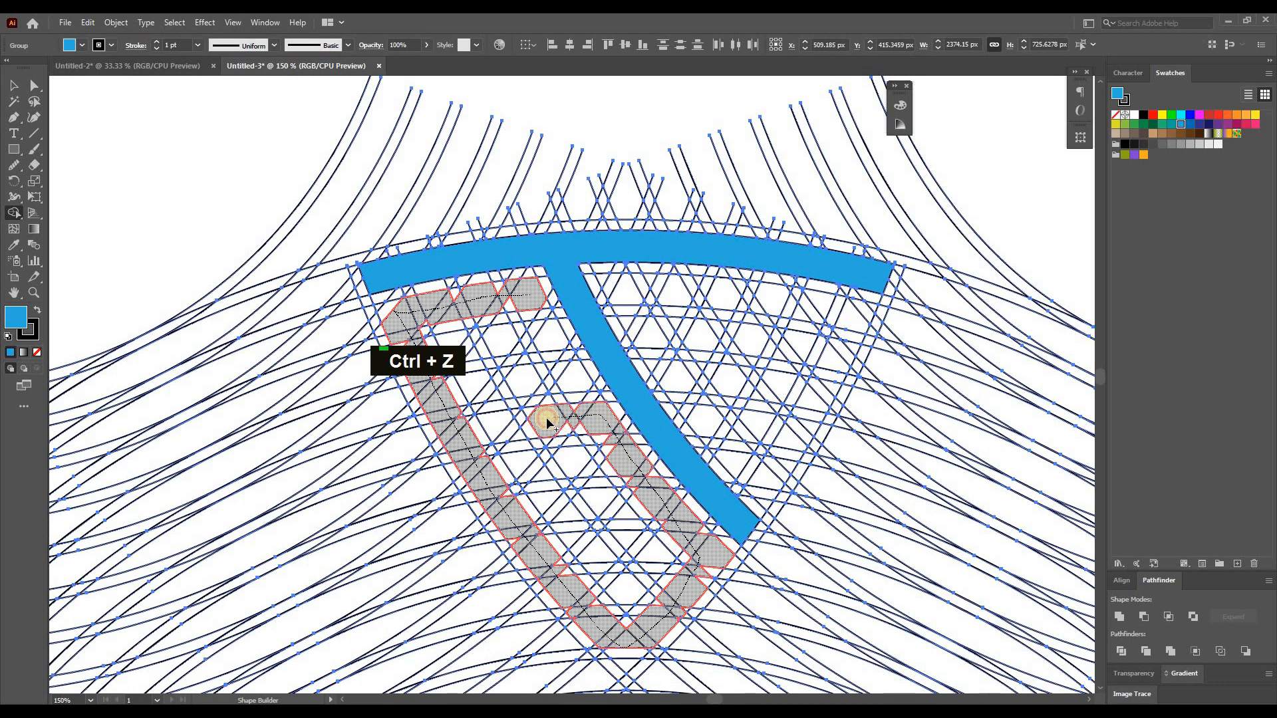
Merge the slivers along the hooked band's inner arm and left edge, and extend its lower tip to a sharp point.
{"action": "mouse_move", "coordinate": [530, 415]}
{"action": "left_mouse_down"}
{"action": "mouse_move", "coordinate": [584, 427]}
{"action": "mouse_move", "coordinate": [579, 409]}
{"action": "mouse_move", "coordinate": [568, 411]}
{"action": "mouse_move", "coordinate": [574, 427]}
{"action": "mouse_move", "coordinate": [603, 430]}
{"action": "mouse_move", "coordinate": [668, 530]}
{"action": "mouse_move", "coordinate": [702, 538]}
{"action": "mouse_move", "coordinate": [645, 472]}
{"action": "mouse_move", "coordinate": [668, 544]}
{"action": "left_mouse_up"}
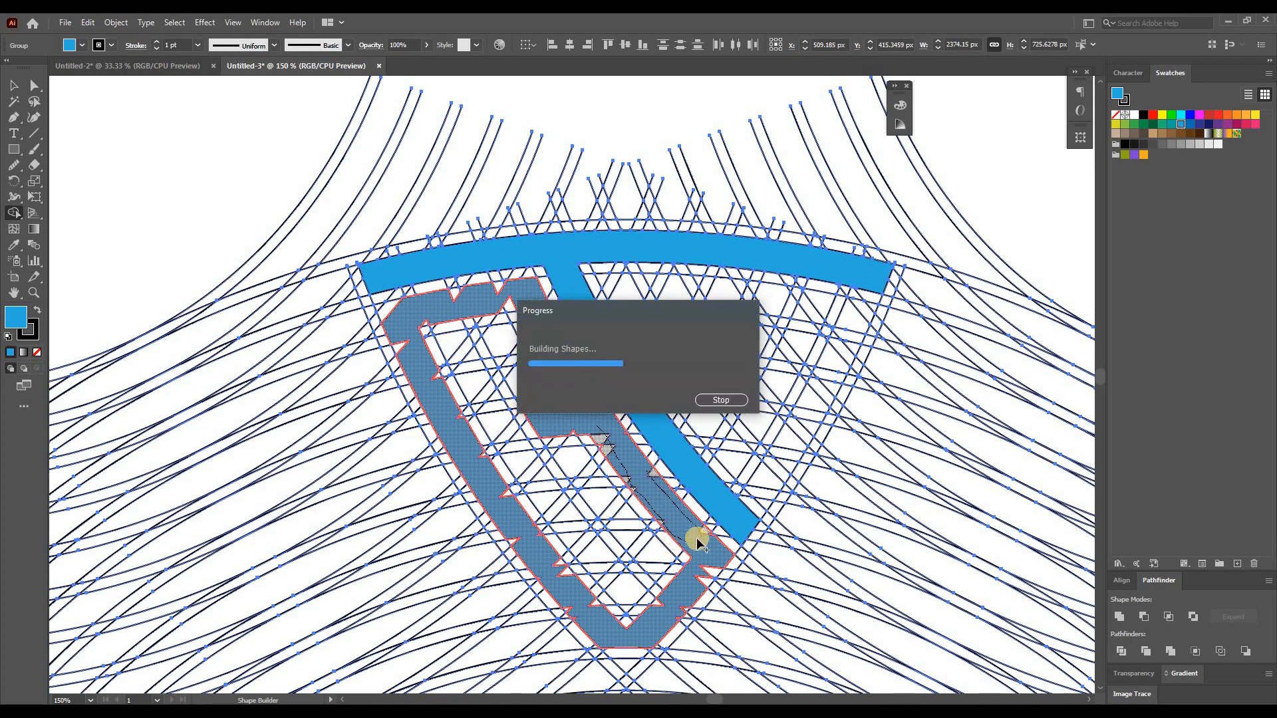
{"action": "left_click_drag", "start_coordinate": [710, 546], "coordinate": [668, 615]}
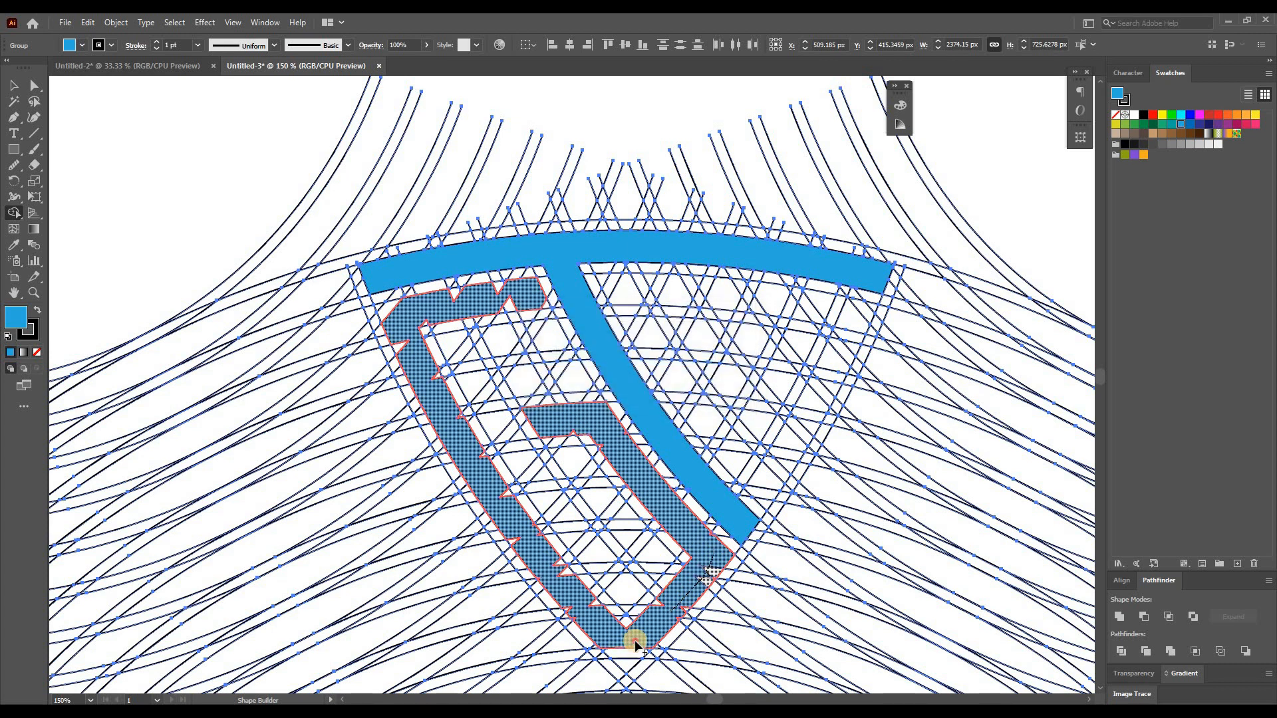
{"action": "key", "text": "ctrl+z"}
{"action": "left_click_drag", "start_coordinate": [629, 665], "coordinate": [745, 508]}
{"action": "mouse_move", "coordinate": [677, 589]}
{"action": "left_mouse_down"}
{"action": "mouse_move", "coordinate": [598, 617]}
{"action": "mouse_move", "coordinate": [488, 478]}
{"action": "mouse_move", "coordinate": [407, 344]}
{"action": "left_mouse_up"}
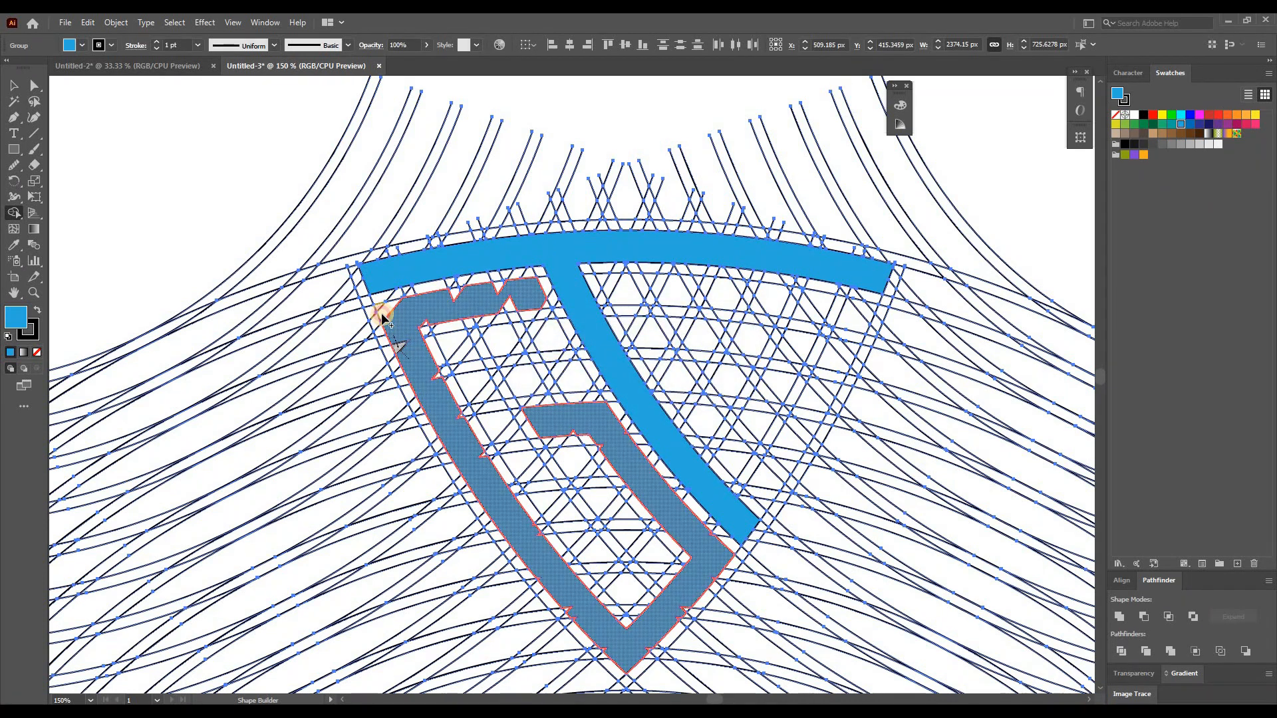
Square off the hooked band's upper-left corner and merge a short downward return onto its upper end beside the stem.
{"action": "left_click_drag", "start_coordinate": [383, 314], "coordinate": [407, 310]}
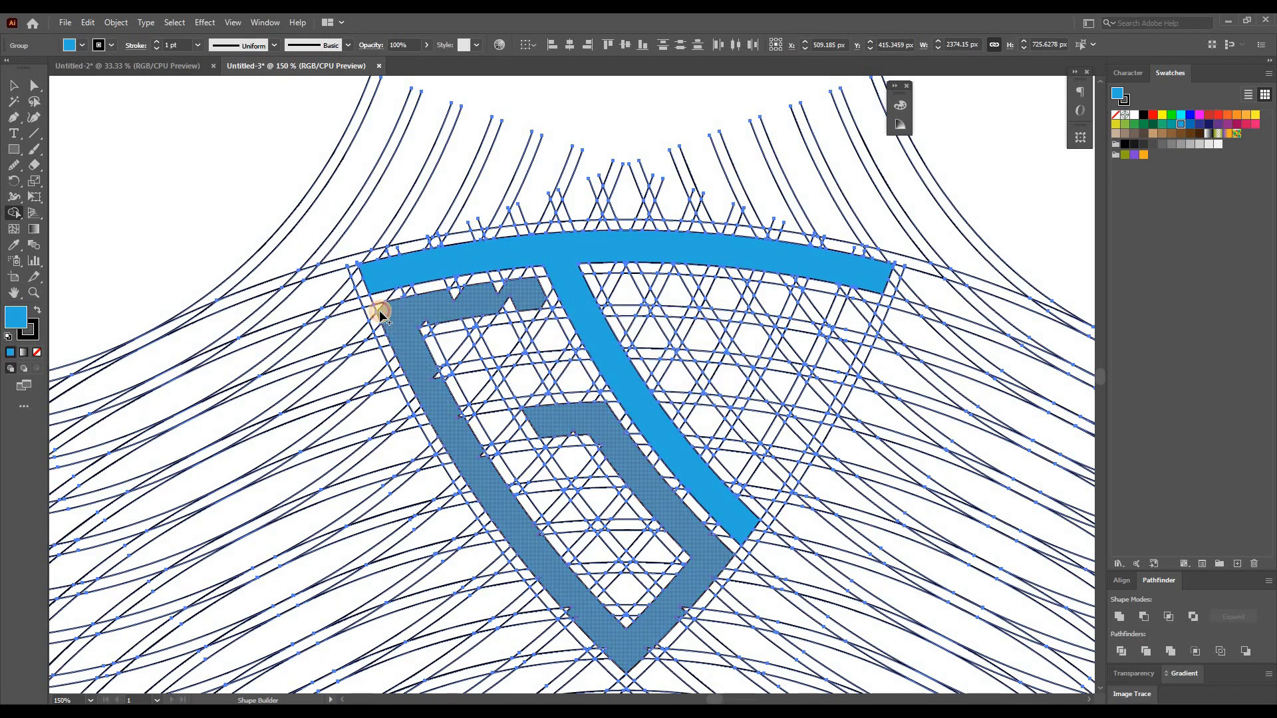
{"action": "mouse_move", "coordinate": [377, 311]}
{"action": "left_mouse_down"}
{"action": "mouse_move", "coordinate": [456, 288]}
{"action": "mouse_move", "coordinate": [512, 293]}
{"action": "mouse_move", "coordinate": [511, 307]}
{"action": "mouse_move", "coordinate": [525, 309]}
{"action": "left_mouse_up"}
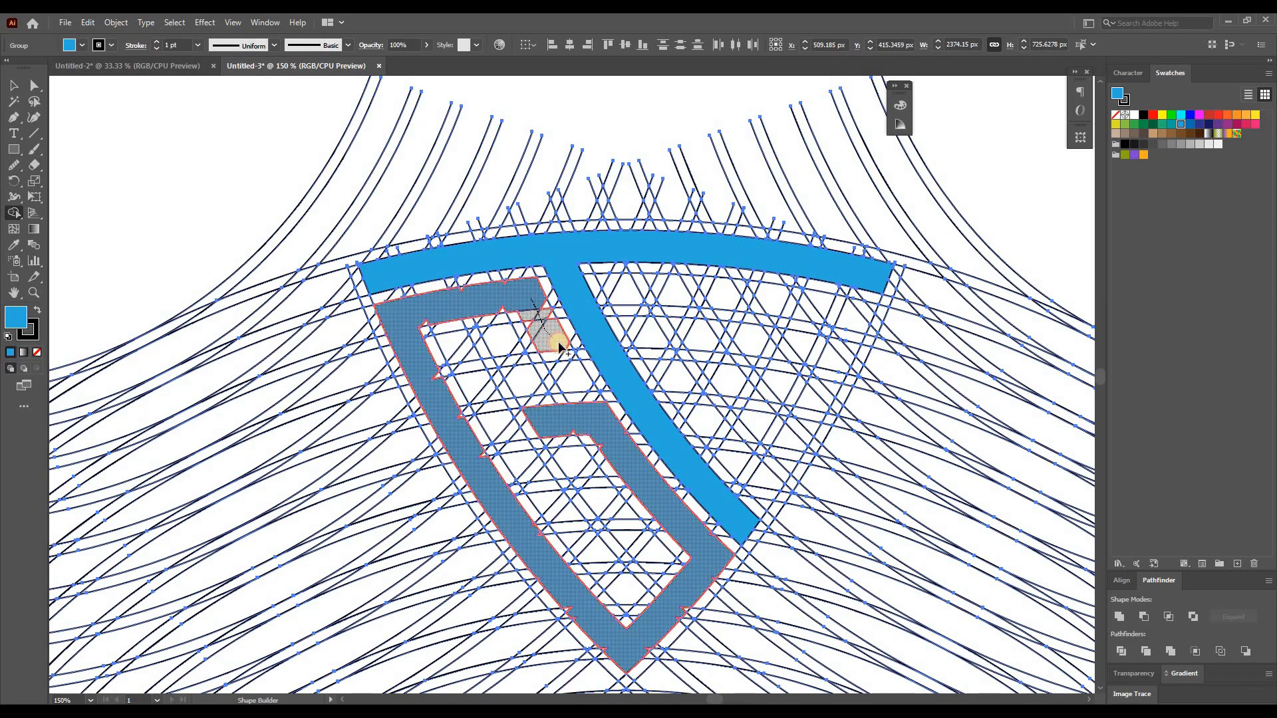
{"action": "left_click_drag", "start_coordinate": [560, 355], "coordinate": [532, 384]}
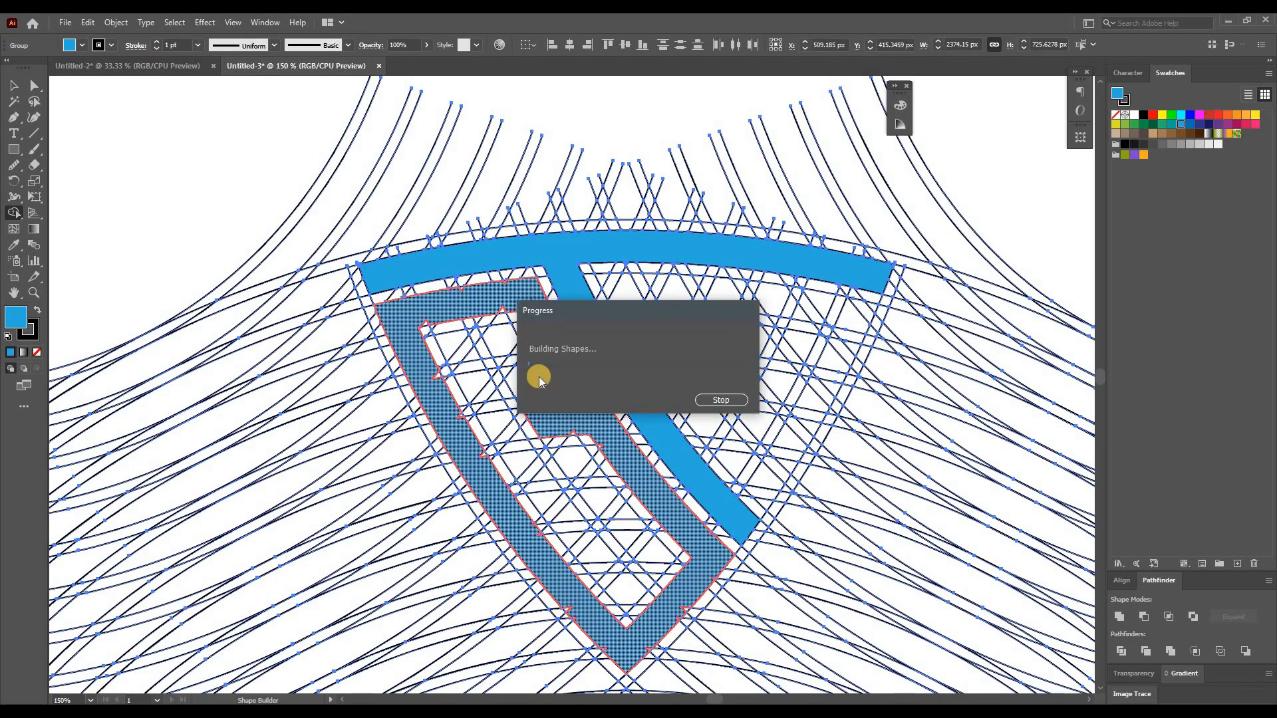
{"action": "left_click_drag", "start_coordinate": [542, 337], "coordinate": [513, 319]}
{"action": "scroll", "coordinate": [512, 319], "scroll_direction": "up", "scroll_amount": 1}
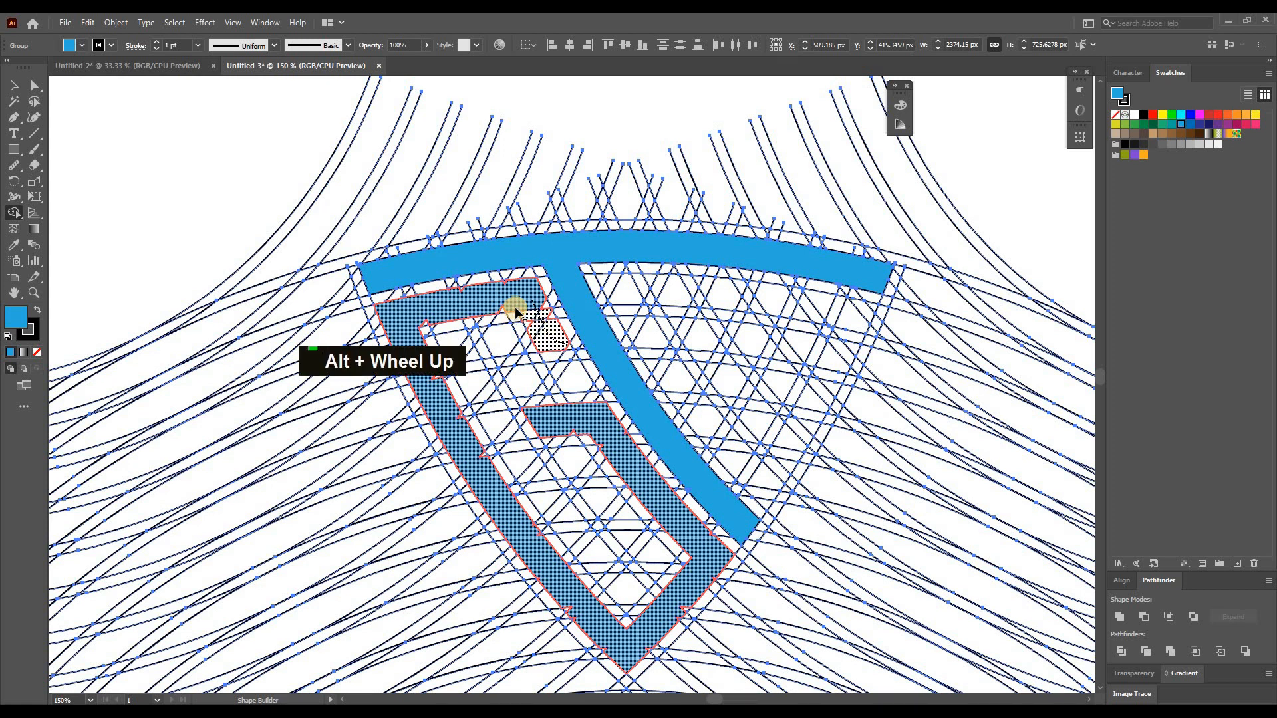
{"action": "scroll", "coordinate": [516, 312], "scroll_direction": "up", "scroll_amount": 3}
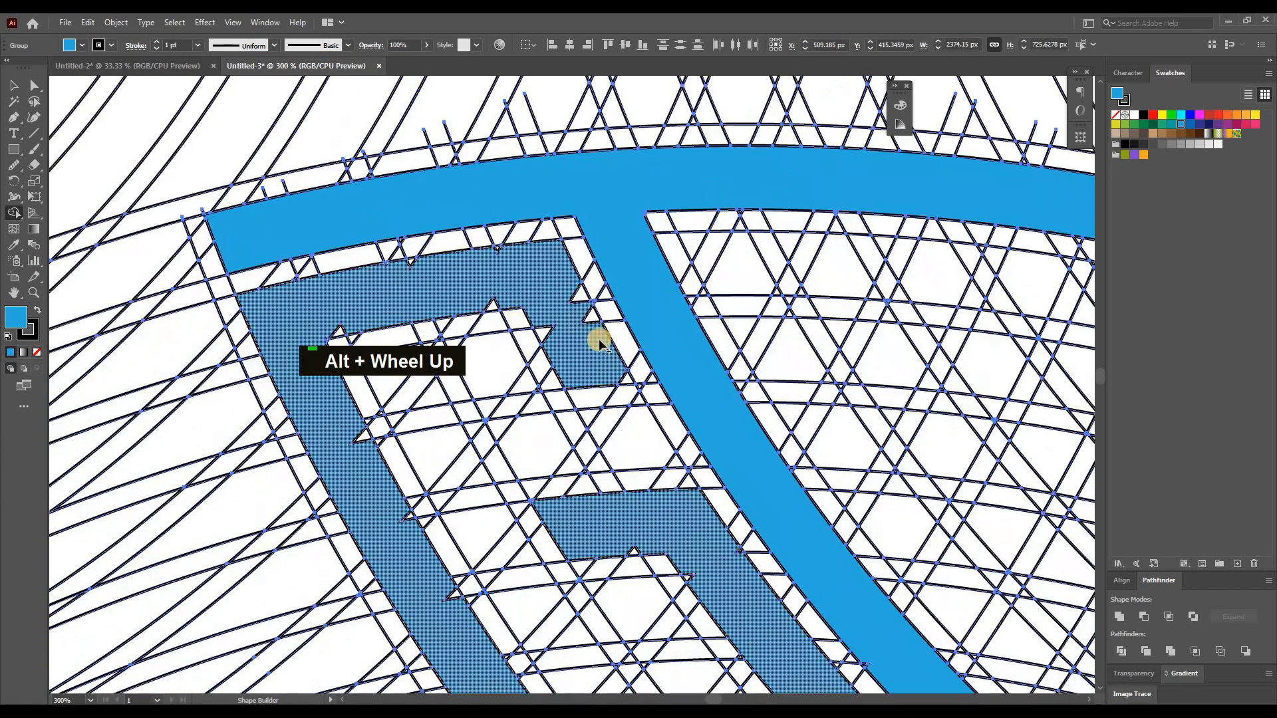
Merge the leftover slivers around the short return and along the hooked band's upper and inner edges.
{"action": "mouse_move", "coordinate": [625, 377]}
{"action": "left_mouse_down"}
{"action": "mouse_move", "coordinate": [572, 285]}
{"action": "mouse_move", "coordinate": [546, 329]}
{"action": "mouse_move", "coordinate": [525, 293]}
{"action": "mouse_move", "coordinate": [502, 303]}
{"action": "mouse_move", "coordinate": [502, 268]}
{"action": "mouse_move", "coordinate": [461, 251]}
{"action": "mouse_move", "coordinate": [384, 269]}
{"action": "left_mouse_up"}
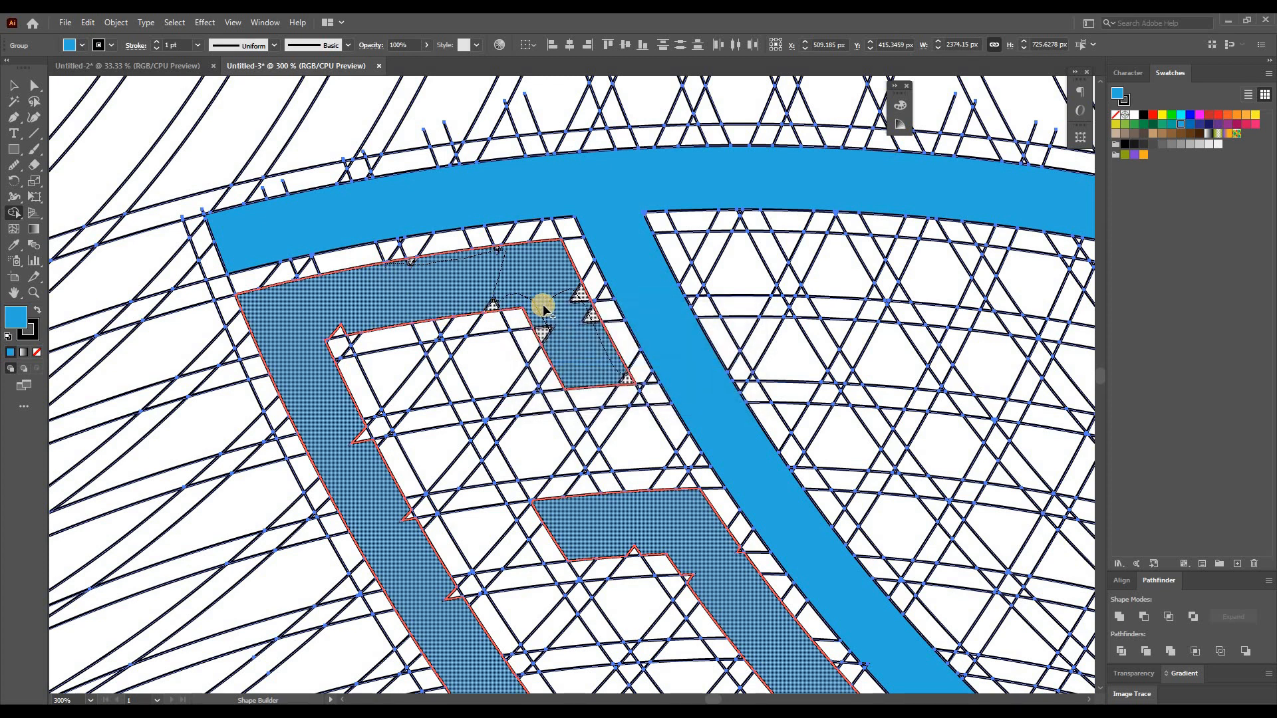
{"action": "left_click_drag", "start_coordinate": [543, 308], "coordinate": [527, 296]}
{"action": "left_click_drag", "start_coordinate": [334, 330], "coordinate": [331, 331]}
{"action": "left_click", "coordinate": [336, 420]}
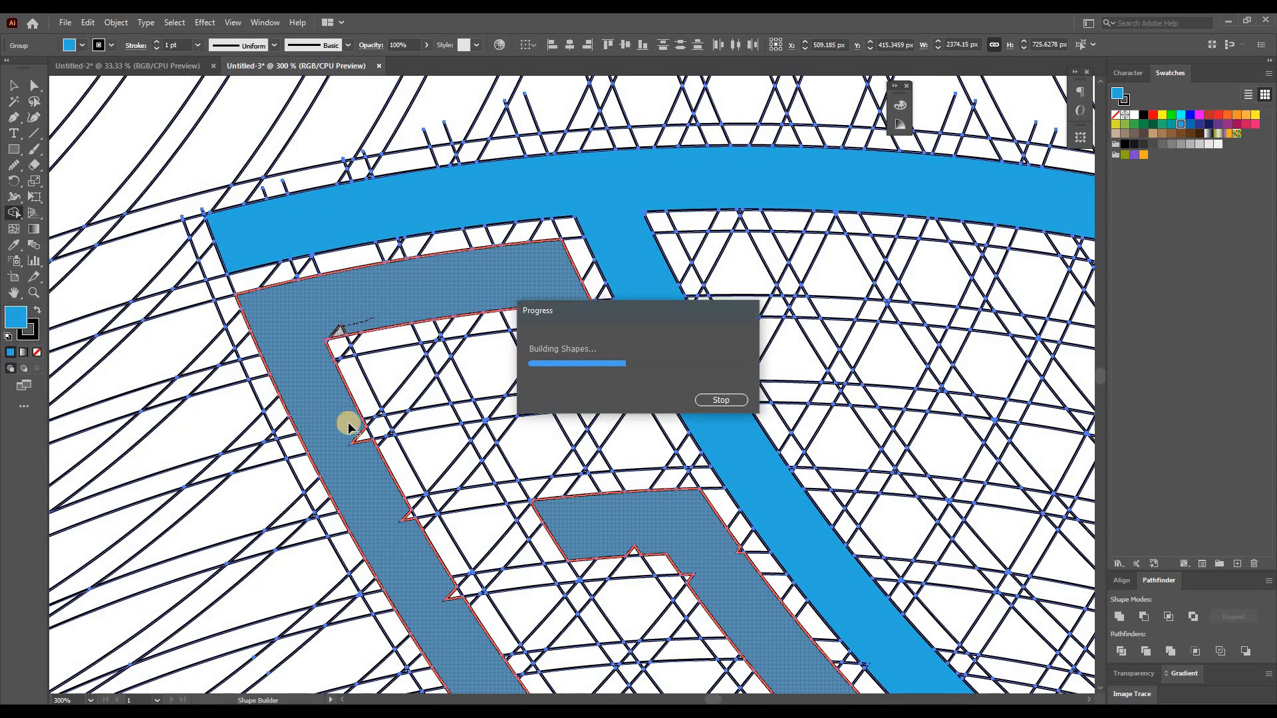
{"action": "left_click_drag", "start_coordinate": [397, 502], "coordinate": [460, 602]}
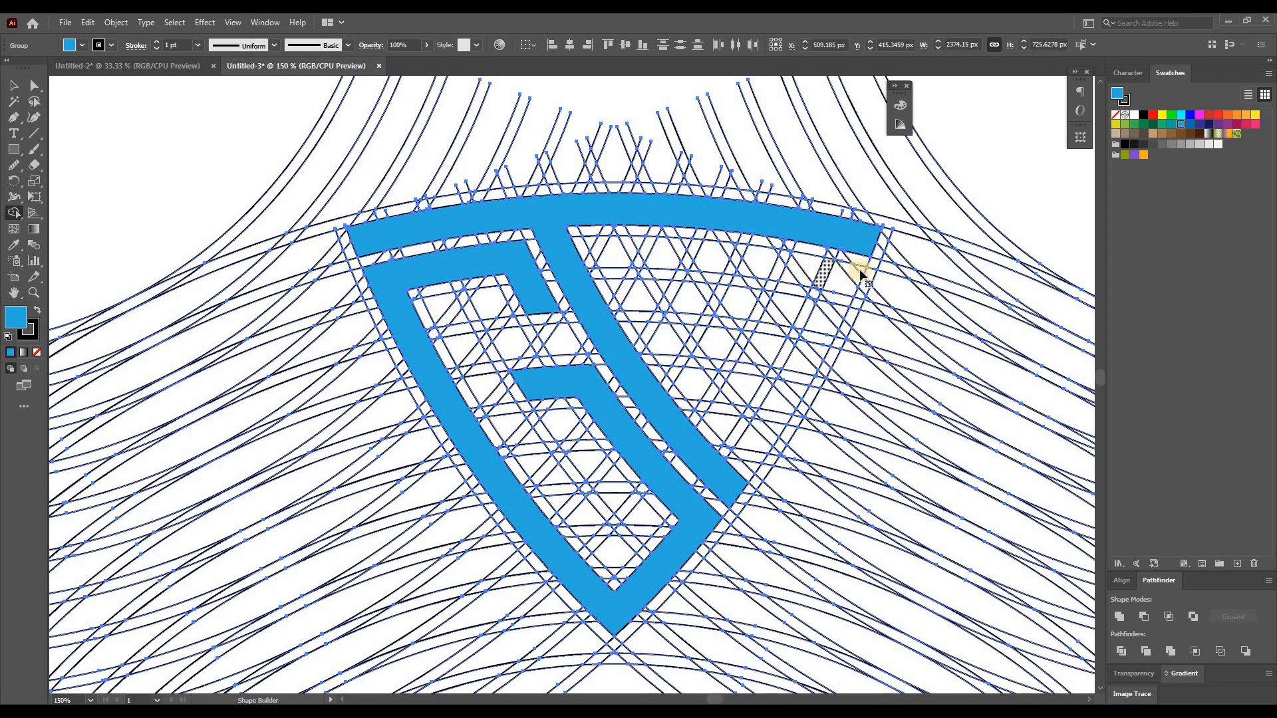
Merge the cells below the top band, from the stem's right side to the pattern's right edge, into a clean-edged band.
{"action": "key", "text": "ctrl"}
{"action": "mouse_move", "coordinate": [821, 279]}
{"action": "left_mouse_down"}
{"action": "mouse_move", "coordinate": [613, 253]}
{"action": "mouse_move", "coordinate": [591, 240]}
{"action": "mouse_move", "coordinate": [795, 256]}
{"action": "mouse_move", "coordinate": [825, 266]}
{"action": "mouse_move", "coordinate": [822, 306]}
{"action": "left_mouse_up"}
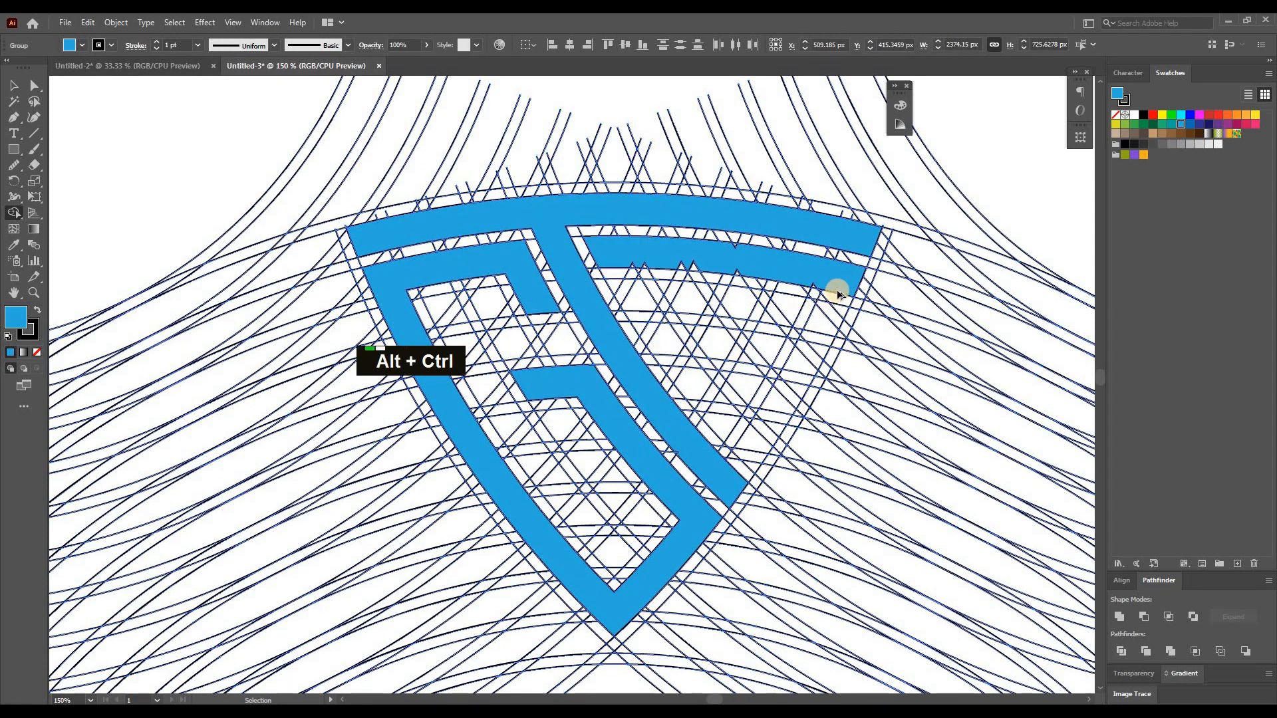
{"action": "scroll", "coordinate": [827, 290], "scroll_direction": "up", "scroll_amount": 1}
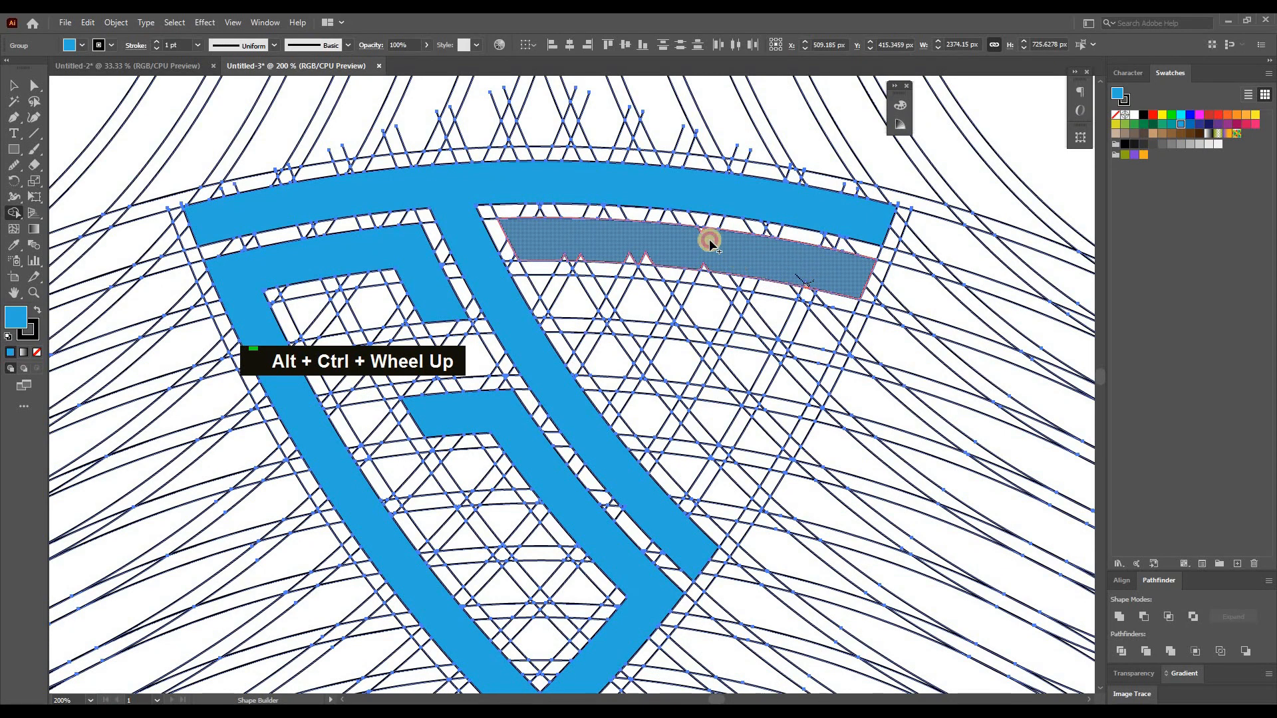
{"action": "mouse_move", "coordinate": [697, 242]}
{"action": "left_mouse_down"}
{"action": "mouse_move", "coordinate": [665, 250]}
{"action": "mouse_move", "coordinate": [704, 268]}
{"action": "mouse_move", "coordinate": [541, 251]}
{"action": "left_mouse_up"}
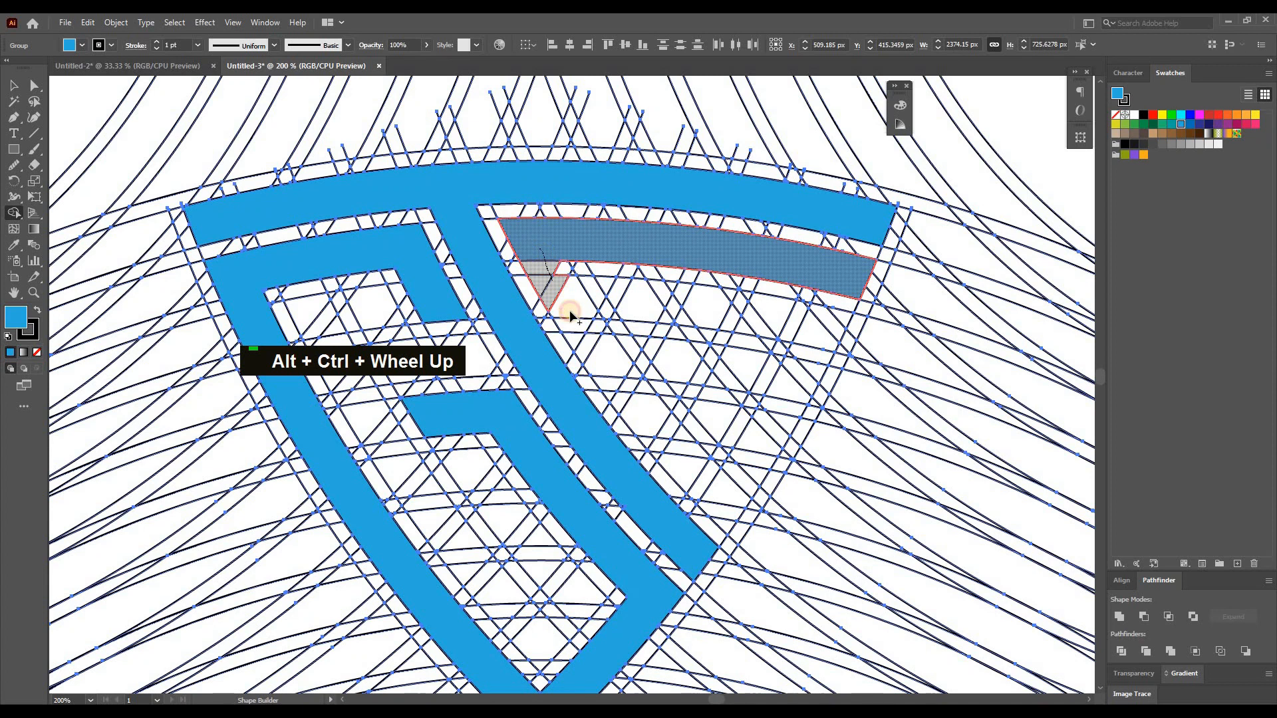
Merge a diagonal limb from the new band's left end down parallel to the stem to the right edge, including its slivers.
{"action": "mouse_move", "coordinate": [605, 372]}
{"action": "left_mouse_down"}
{"action": "mouse_move", "coordinate": [729, 524]}
{"action": "mouse_move", "coordinate": [685, 501]}
{"action": "mouse_move", "coordinate": [633, 416]}
{"action": "mouse_move", "coordinate": [579, 371]}
{"action": "mouse_move", "coordinate": [598, 405]}
{"action": "mouse_move", "coordinate": [629, 365]}
{"action": "mouse_move", "coordinate": [570, 270]}
{"action": "mouse_move", "coordinate": [533, 240]}
{"action": "mouse_move", "coordinate": [507, 288]}
{"action": "mouse_move", "coordinate": [472, 131]}
{"action": "mouse_move", "coordinate": [510, 260]}
{"action": "left_mouse_up"}
{"action": "scroll", "coordinate": [697, 507], "scroll_direction": "up", "scroll_amount": 2}
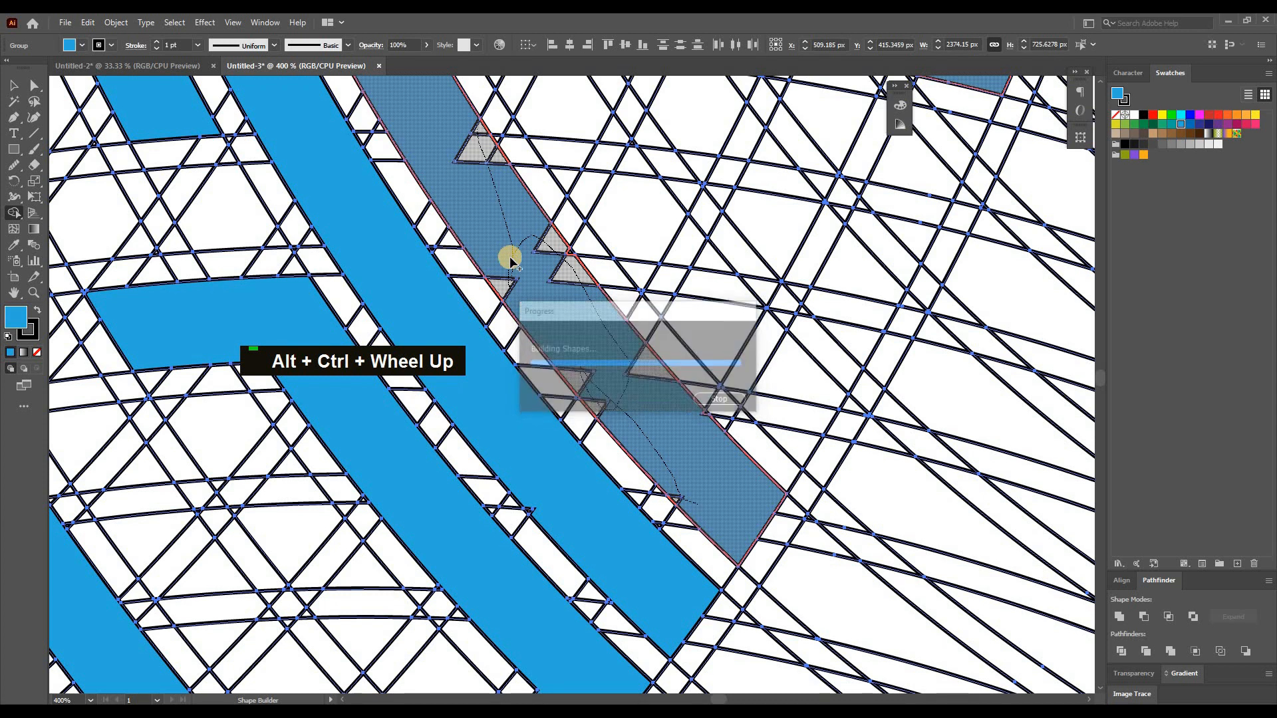
{"action": "scroll", "coordinate": [571, 288], "scroll_direction": "up", "scroll_amount": 1}
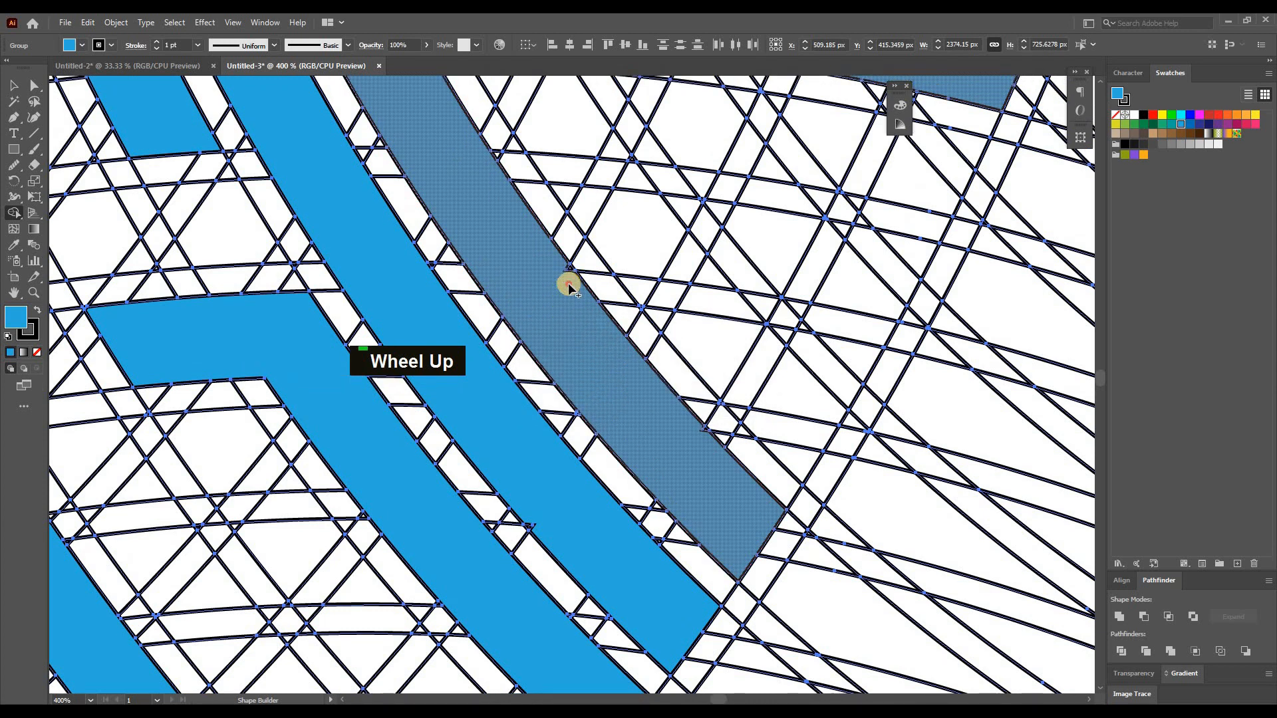
{"action": "left_click_drag", "start_coordinate": [568, 271], "coordinate": [558, 342]}
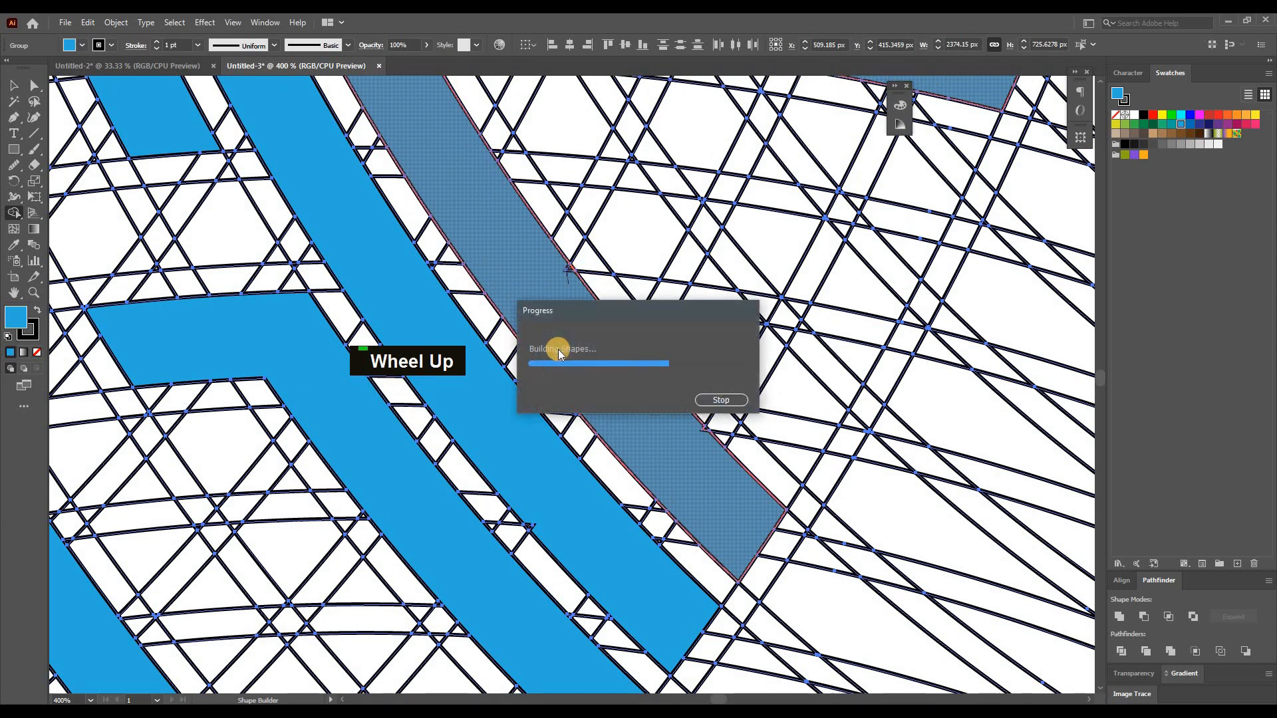
{"action": "scroll", "coordinate": [426, 256], "scroll_direction": "up", "scroll_amount": 4}
{"action": "scroll", "coordinate": [424, 256], "scroll_direction": "up", "scroll_amount": 3}
{"action": "mouse_move", "coordinate": [419, 163]}
{"action": "left_mouse_down"}
{"action": "mouse_move", "coordinate": [405, 142]}
{"action": "mouse_move", "coordinate": [447, 270]}
{"action": "left_mouse_up"}
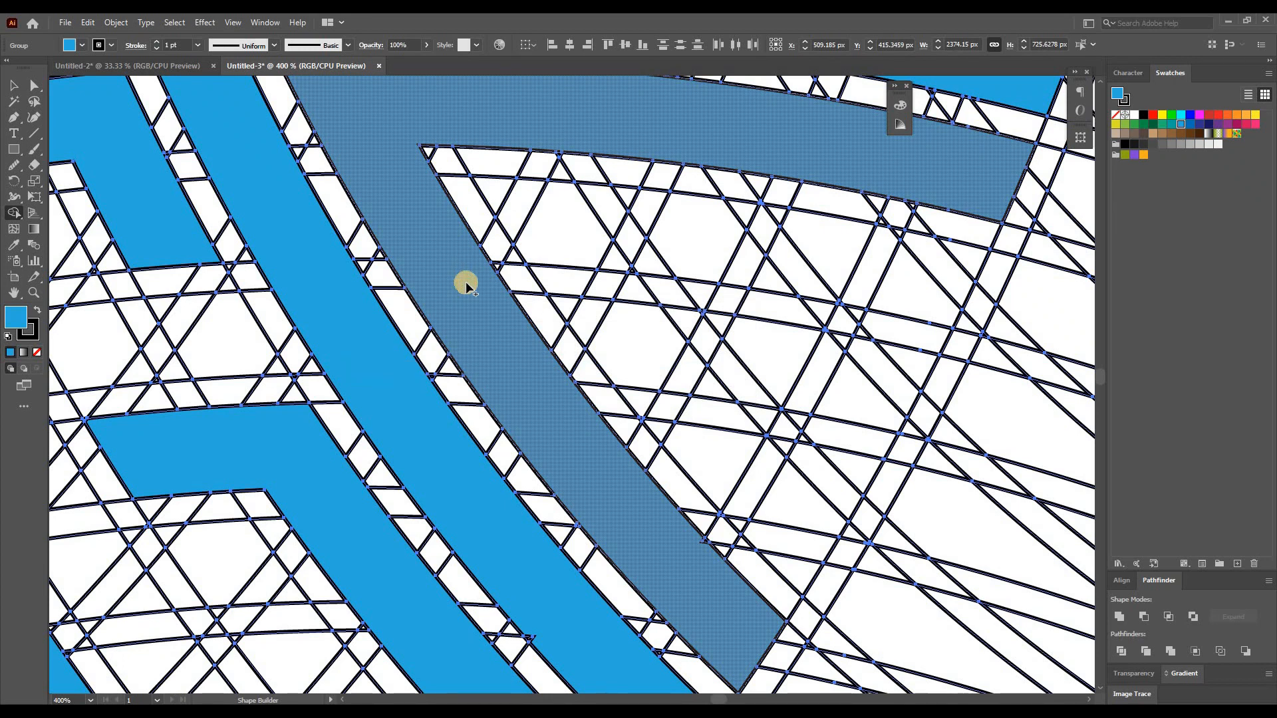
Merge a shorter middle arm from the diagonal limb to the pattern's right edge, and deselect the artwork.
{"action": "mouse_move", "coordinate": [520, 334]}
{"action": "left_mouse_down"}
{"action": "mouse_move", "coordinate": [725, 335]}
{"action": "mouse_move", "coordinate": [882, 368]}
{"action": "mouse_move", "coordinate": [905, 360]}
{"action": "mouse_move", "coordinate": [880, 396]}
{"action": "mouse_move", "coordinate": [840, 377]}
{"action": "mouse_move", "coordinate": [845, 349]}
{"action": "mouse_move", "coordinate": [674, 368]}
{"action": "mouse_move", "coordinate": [716, 380]}
{"action": "mouse_move", "coordinate": [573, 364]}
{"action": "mouse_move", "coordinate": [569, 312]}
{"action": "mouse_move", "coordinate": [699, 362]}
{"action": "left_mouse_up"}
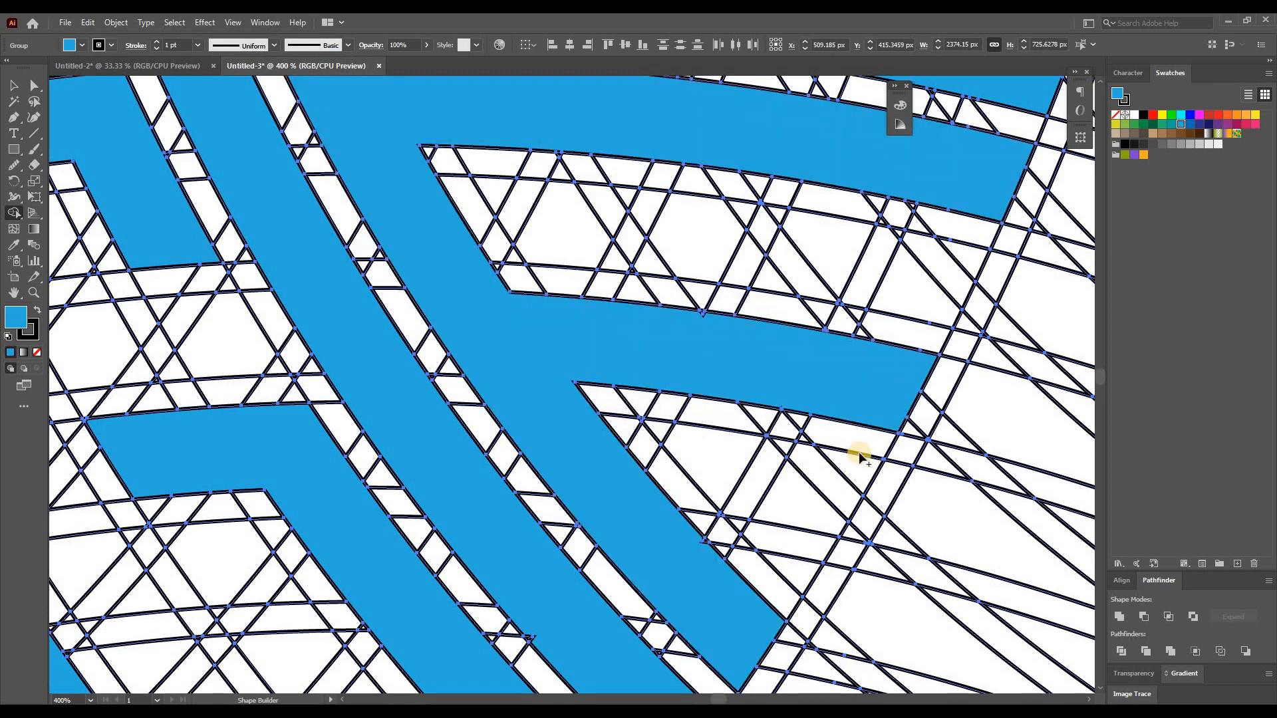
{"action": "left_click", "coordinate": [703, 318]}
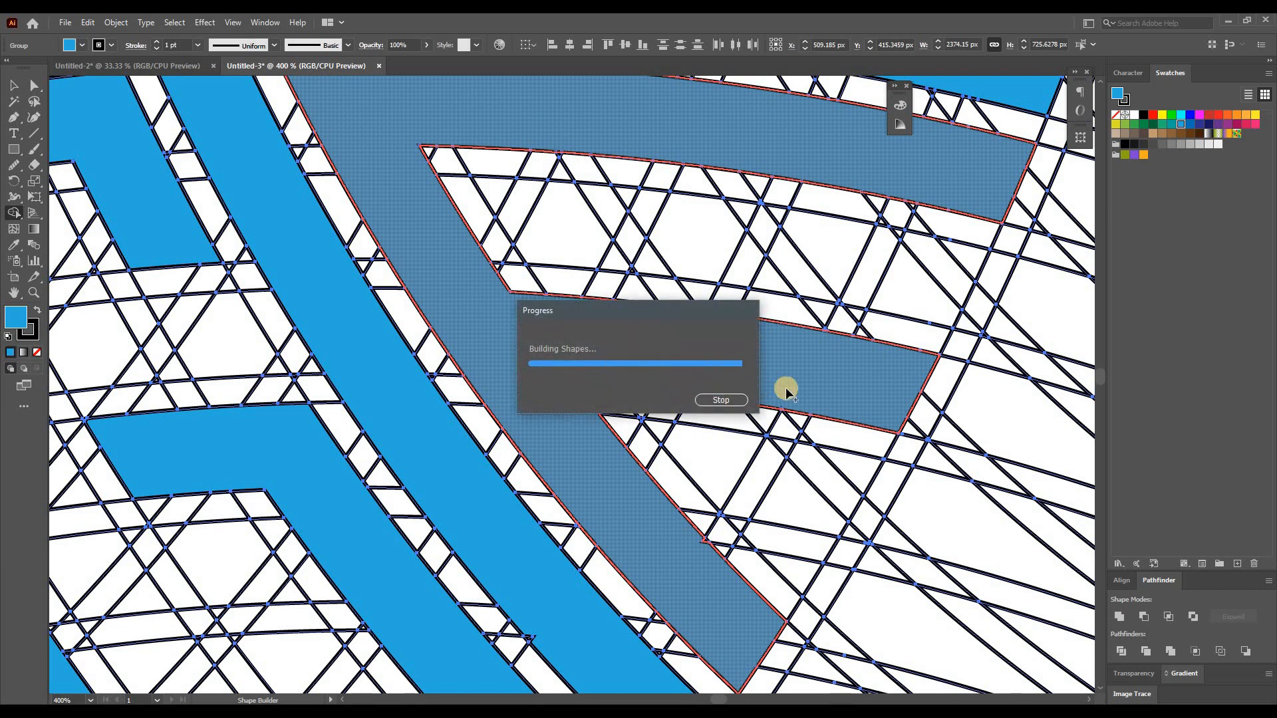
{"action": "scroll", "coordinate": [708, 389], "scroll_direction": "down", "scroll_amount": 2}
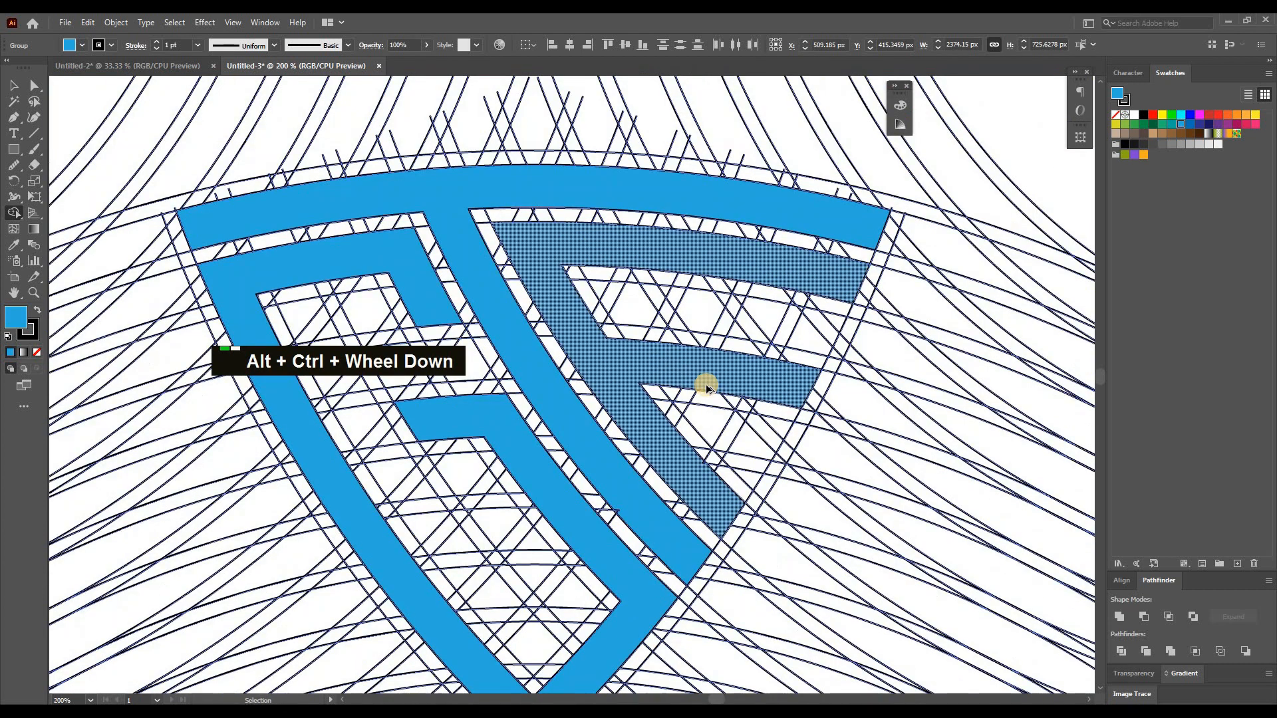
{"action": "scroll", "coordinate": [708, 389], "scroll_direction": "down", "scroll_amount": 3}
{"action": "scroll", "coordinate": [707, 385], "scroll_direction": "down", "scroll_amount": 1}
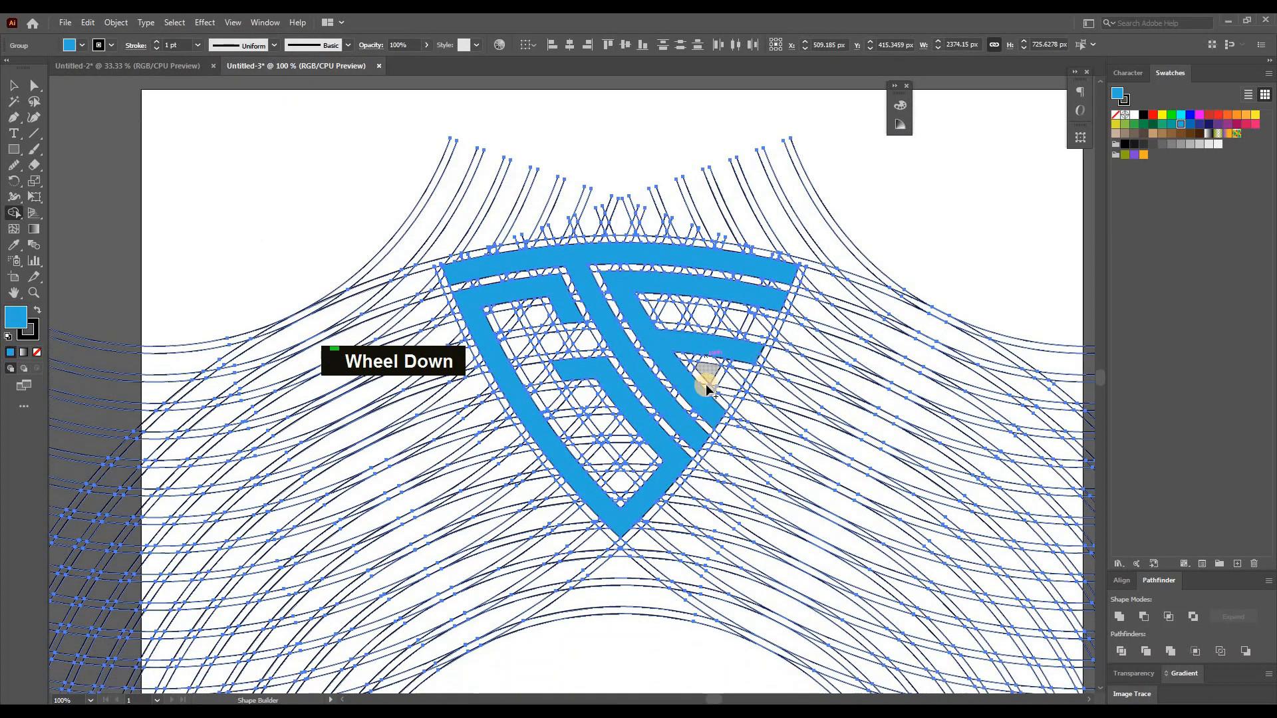
{"action": "left_click", "coordinate": [7, 86]}
{"action": "left_click", "coordinate": [681, 674]}
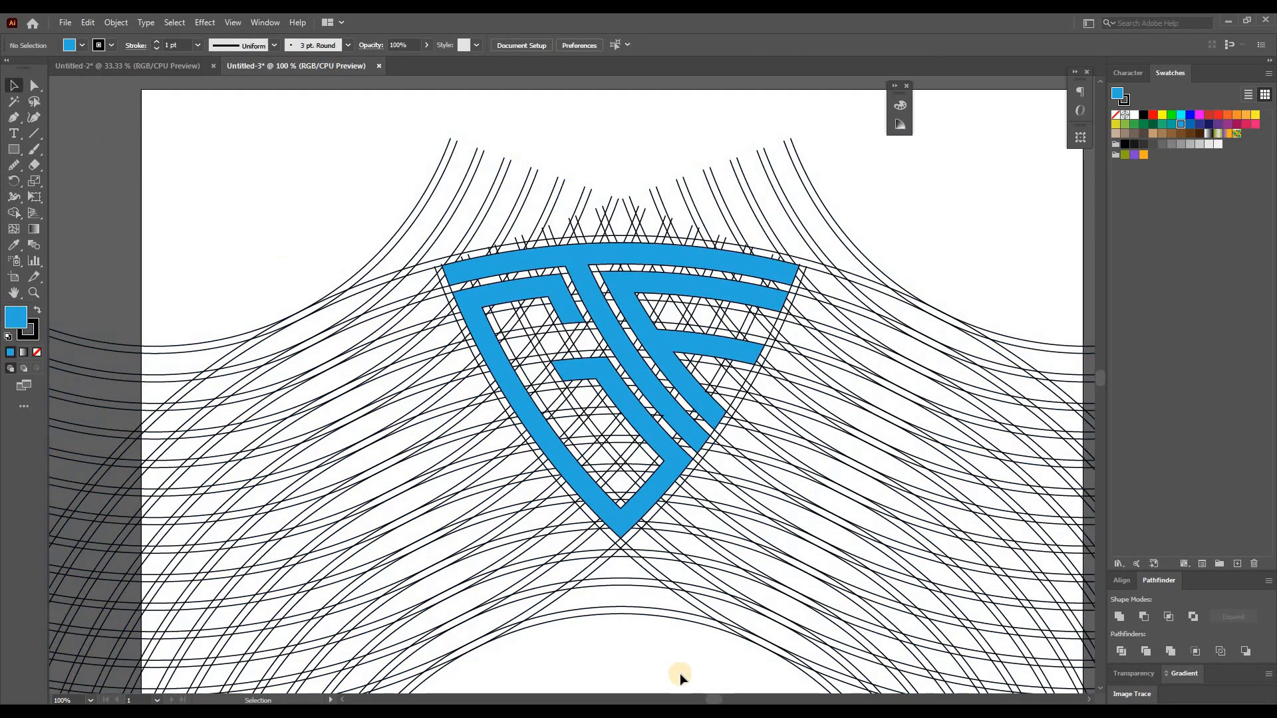
Select the three blue logo shapes individually within the line pattern and cut them to the clipboard.
{"action": "scroll", "coordinate": [627, 595], "scroll_direction": "down", "scroll_amount": 2}
{"action": "scroll", "coordinate": [623, 586], "scroll_direction": "down", "scroll_amount": 2, "text": "ctrl+alt"}
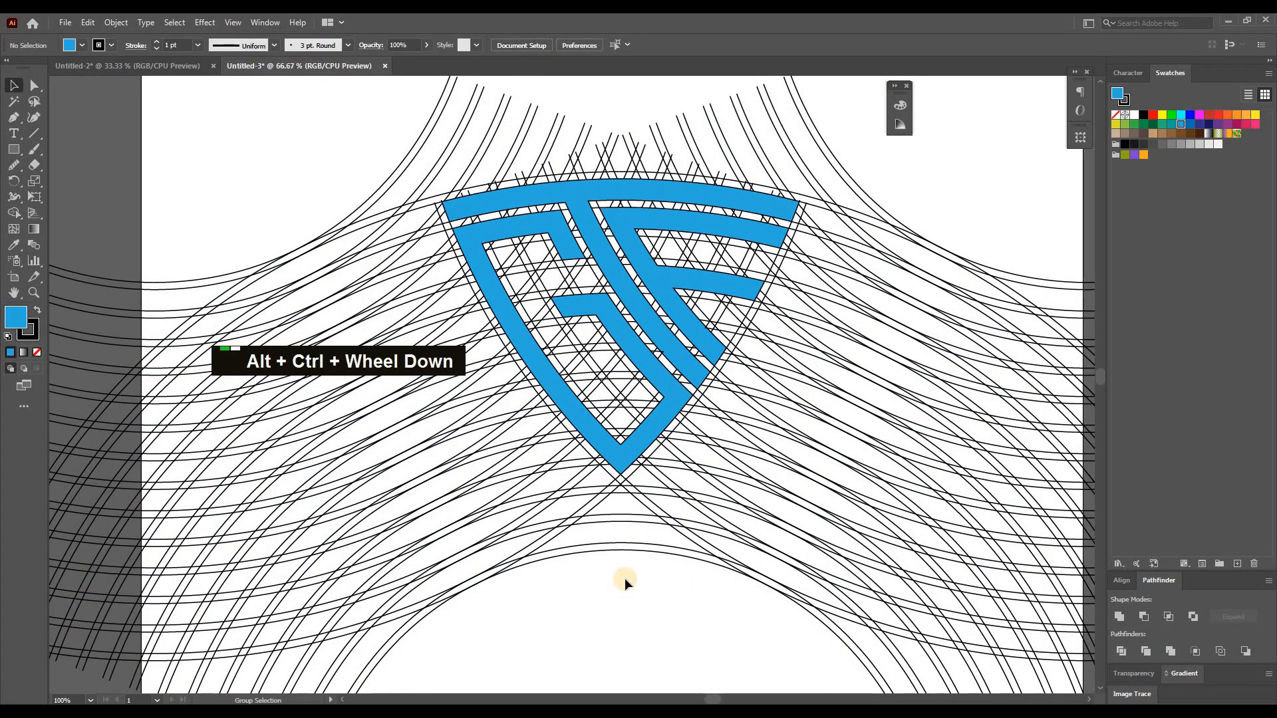
{"action": "scroll", "coordinate": [633, 570], "scroll_direction": "down", "scroll_amount": 1}
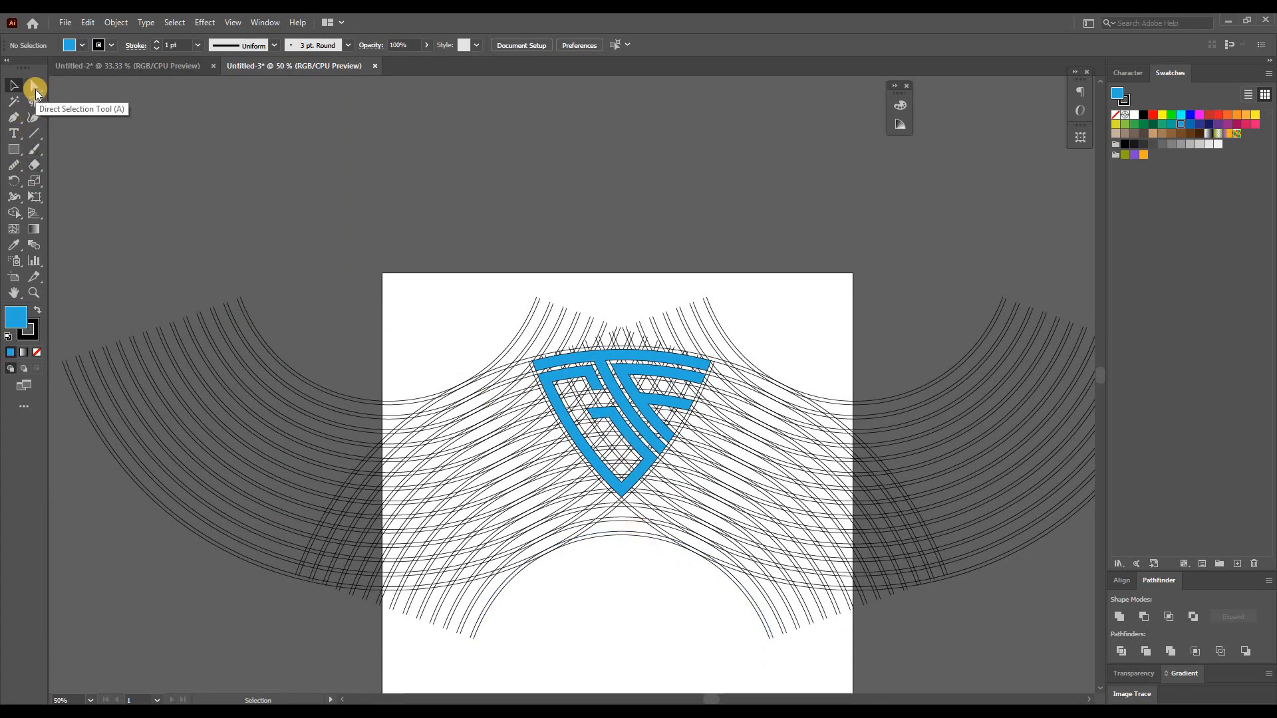
{"action": "left_click", "coordinate": [34, 89]}
{"action": "left_click", "coordinate": [668, 362]}
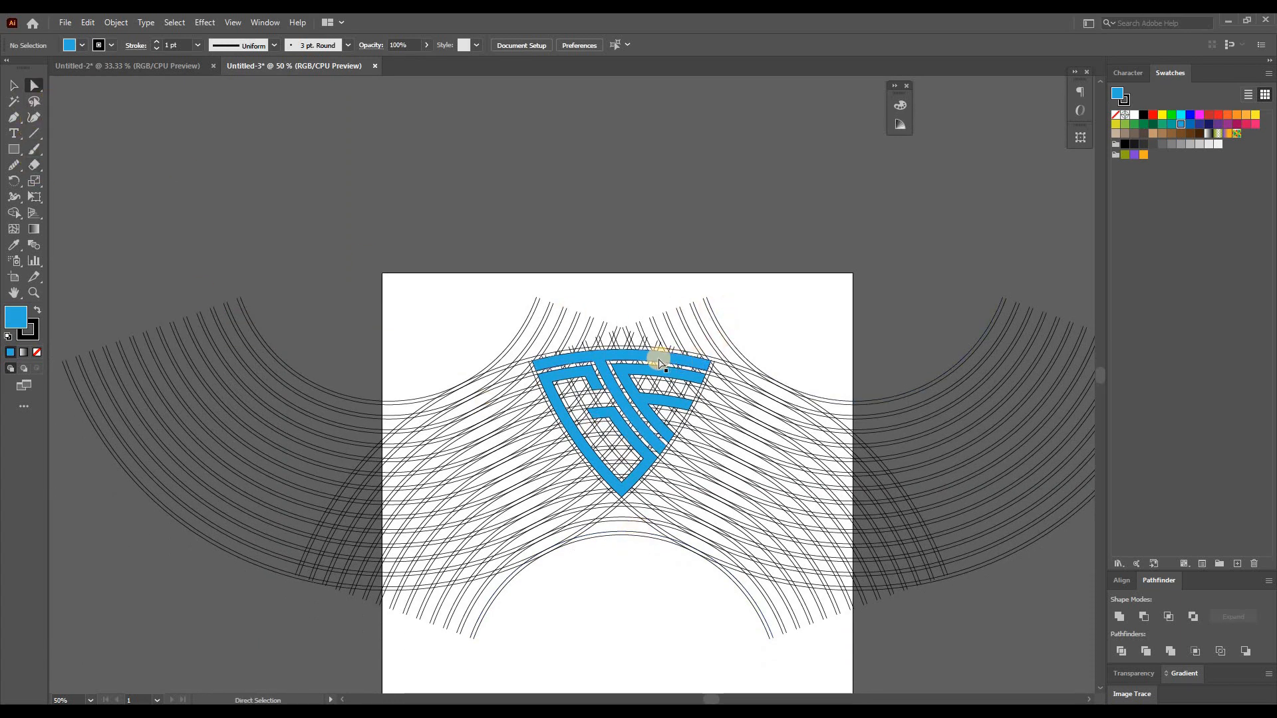
{"action": "left_click", "coordinate": [630, 389], "text": "shift"}
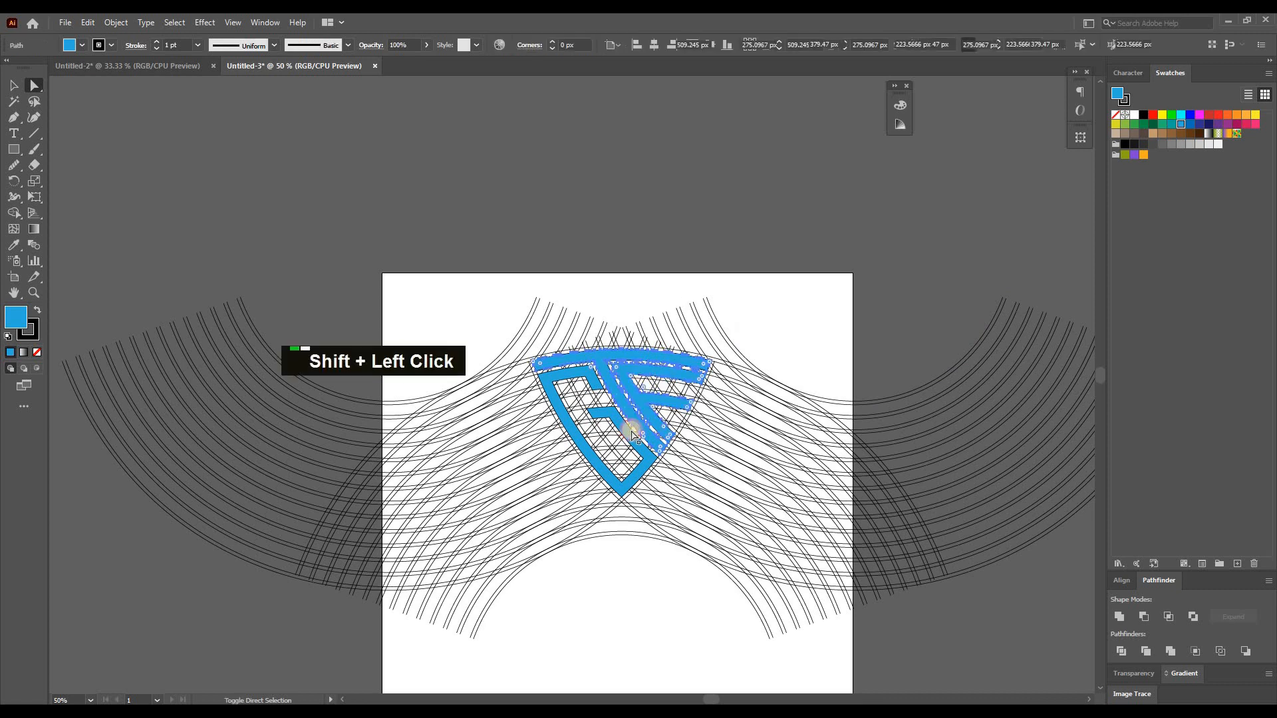
{"action": "left_click", "coordinate": [630, 490], "text": "shift"}
{"action": "left_click", "coordinate": [630, 490], "text": "shift"}
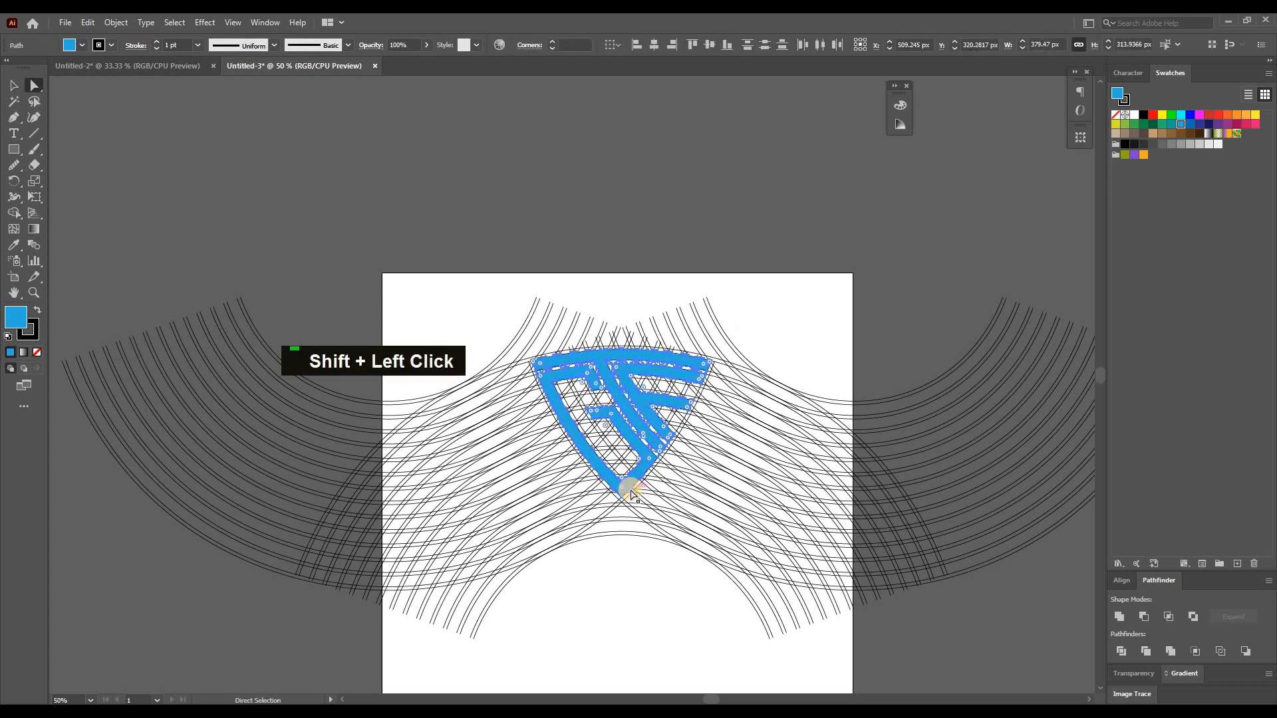
{"action": "key", "text": "ctrl"}
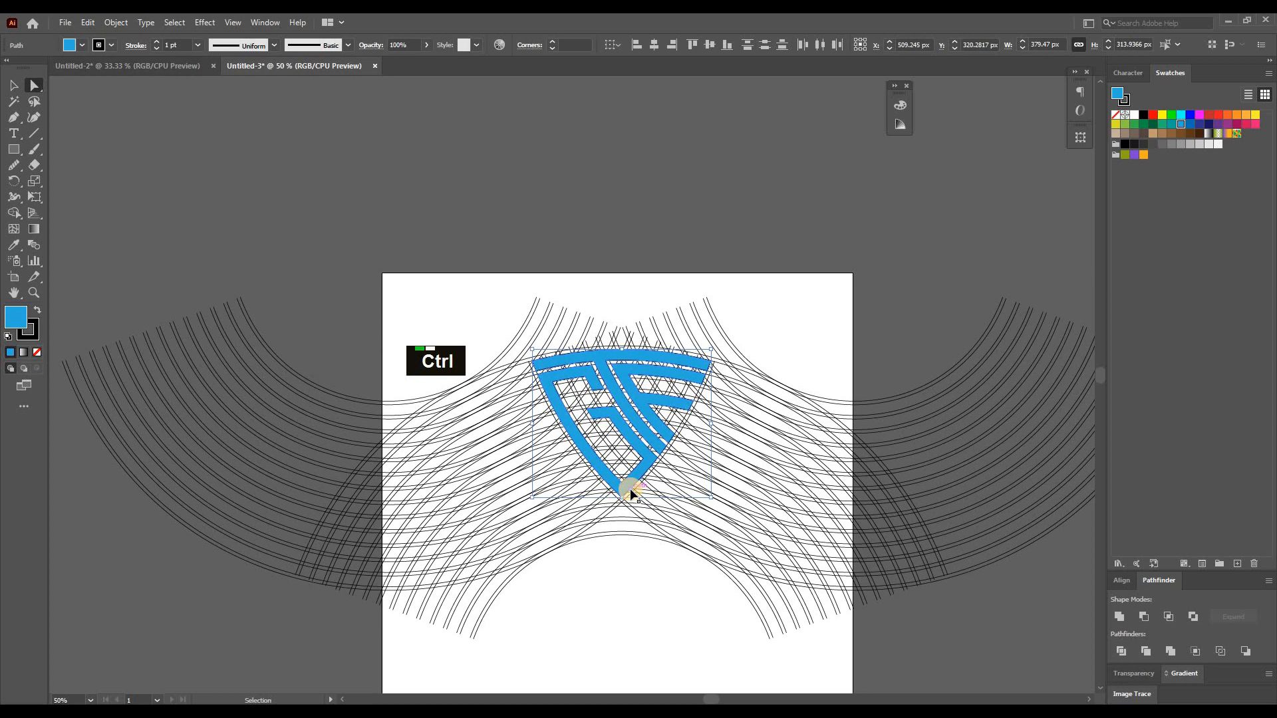
{"action": "key", "text": "ctrl+x"}
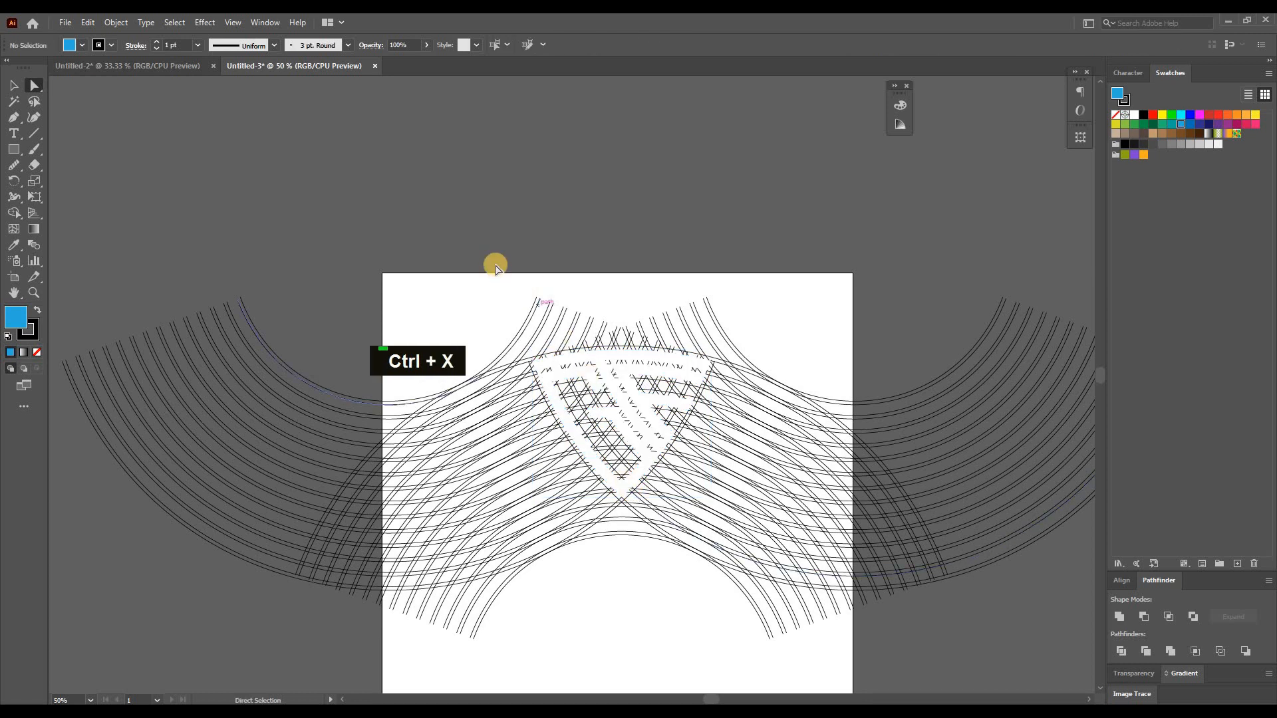
Delete all of the remaining line pattern and paste the blue logo shapes back in front at their original position.
{"action": "left_click_drag", "start_coordinate": [490, 257], "coordinate": [865, 648]}
{"action": "key", "text": "Delete"}
{"action": "key", "text": "Delete"}
{"action": "key", "text": "Delete"}
{"action": "key", "text": "Delete"}
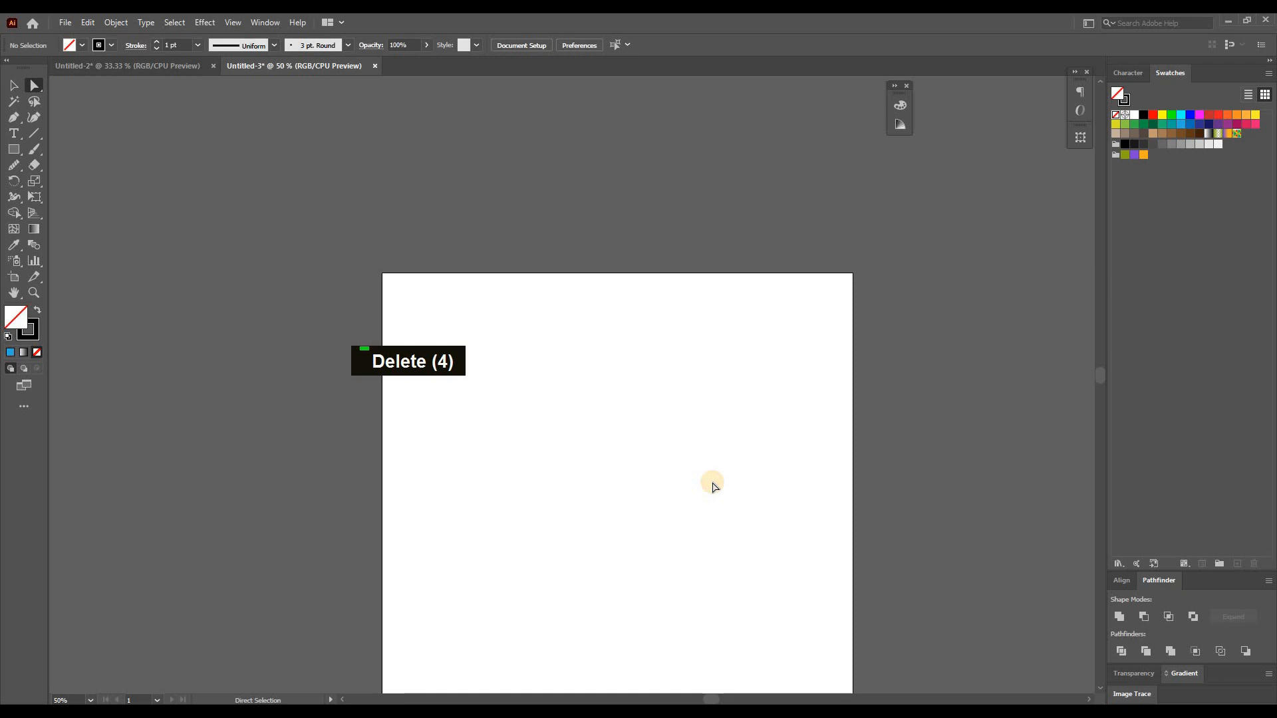
{"action": "key", "text": "ctrl+f"}
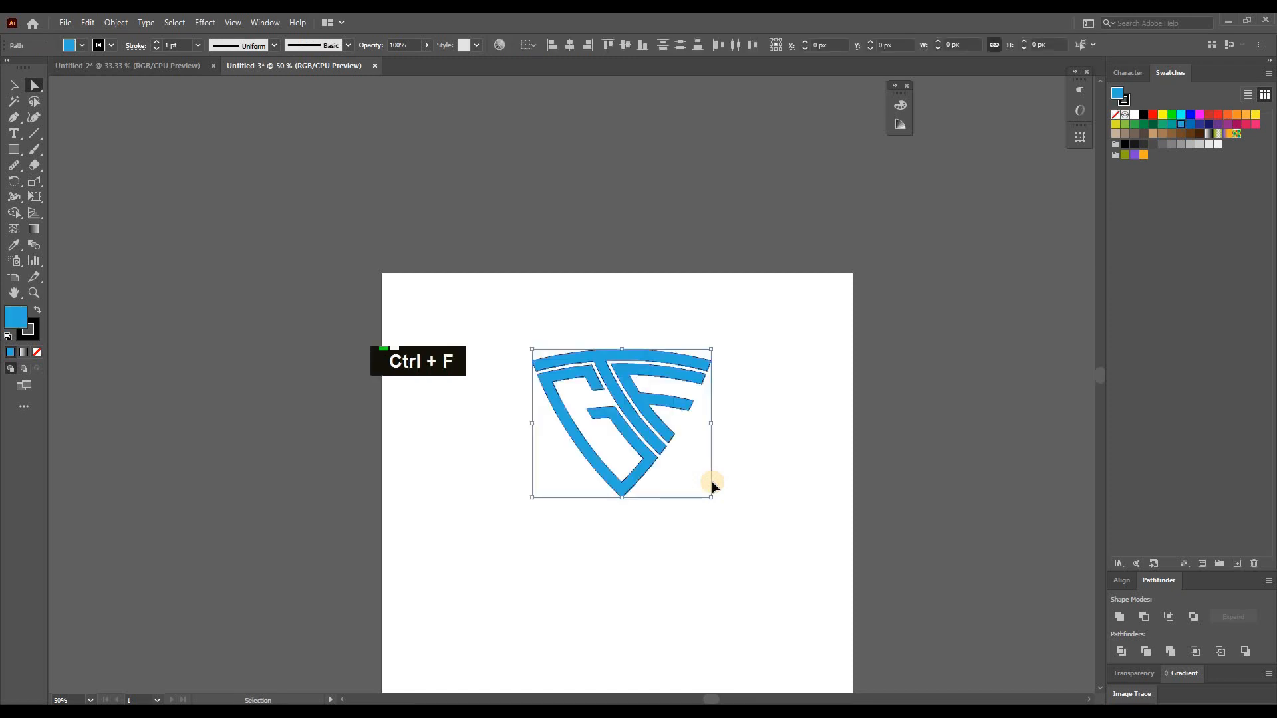
Set the stroke of all the blue logo shapes to None and deselect them.
{"action": "left_click", "coordinate": [13, 85]}
{"action": "mouse_move", "coordinate": [740, 324]}
{"action": "left_mouse_down"}
{"action": "mouse_move", "coordinate": [629, 443]}
{"action": "mouse_move", "coordinate": [511, 502]}
{"action": "left_mouse_up"}
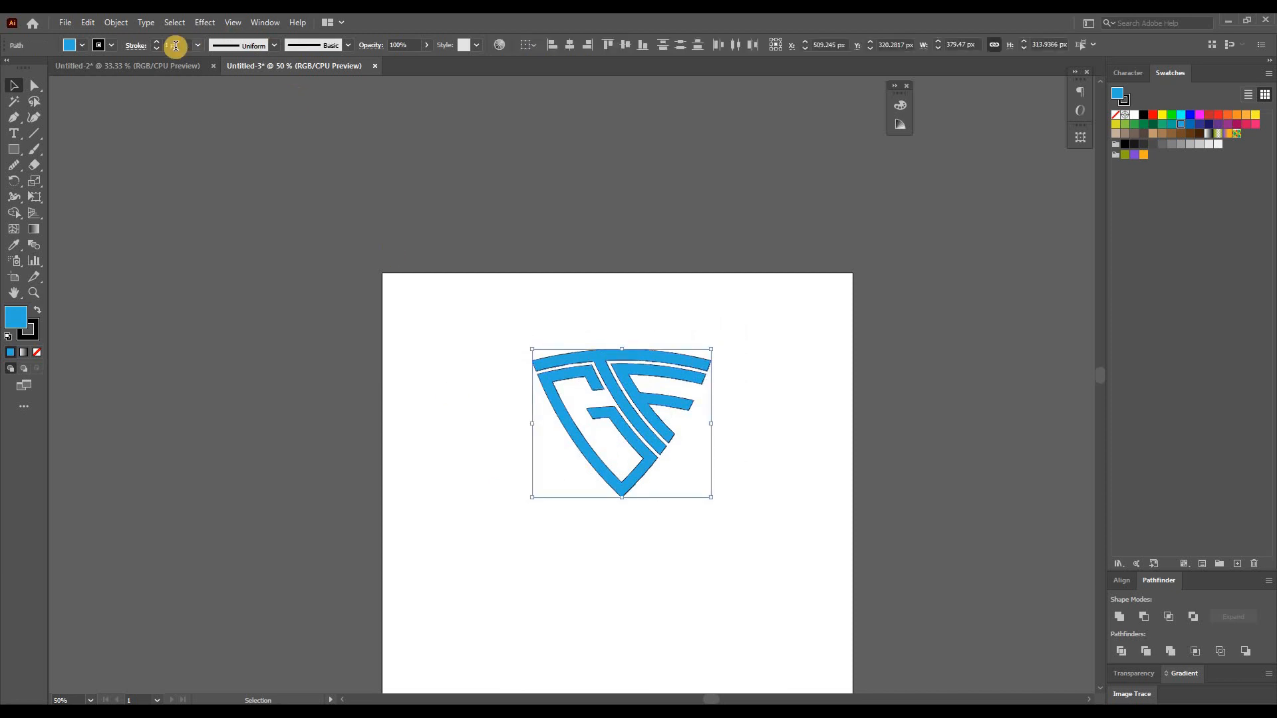
{"action": "left_click", "coordinate": [111, 45]}
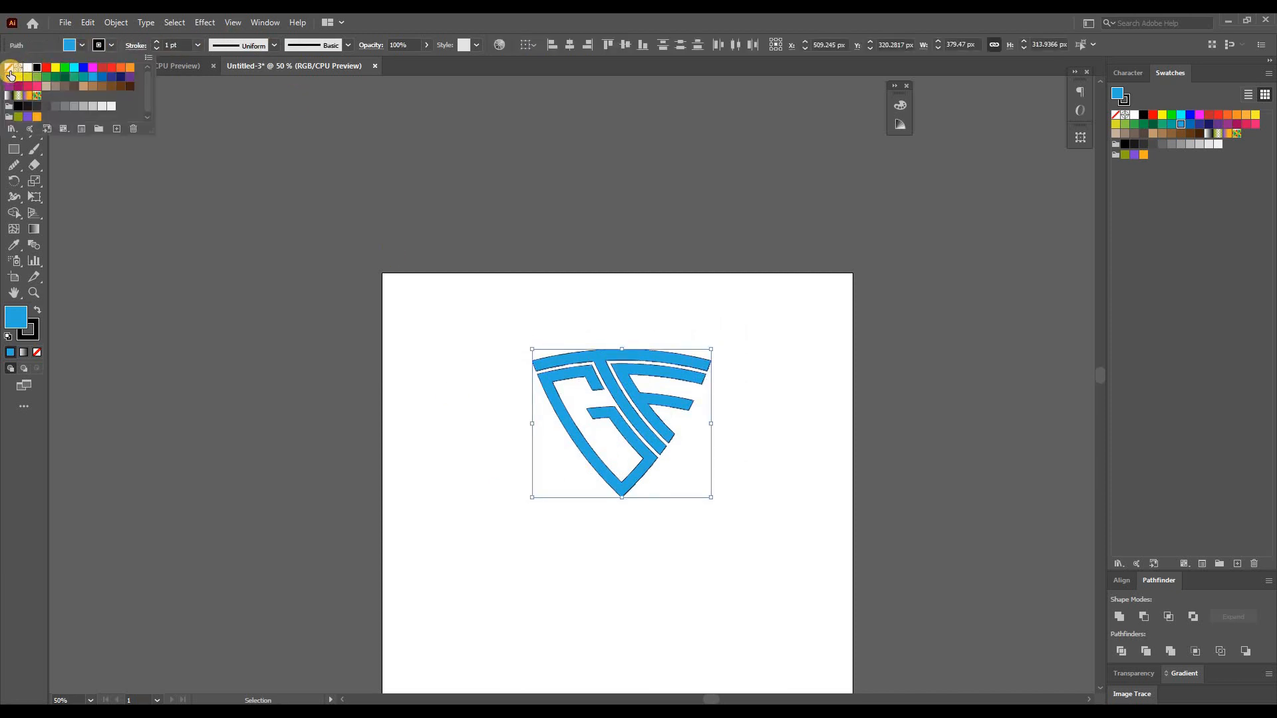
{"action": "left_click", "coordinate": [9, 67]}
{"action": "double_click", "coordinate": [768, 274]}
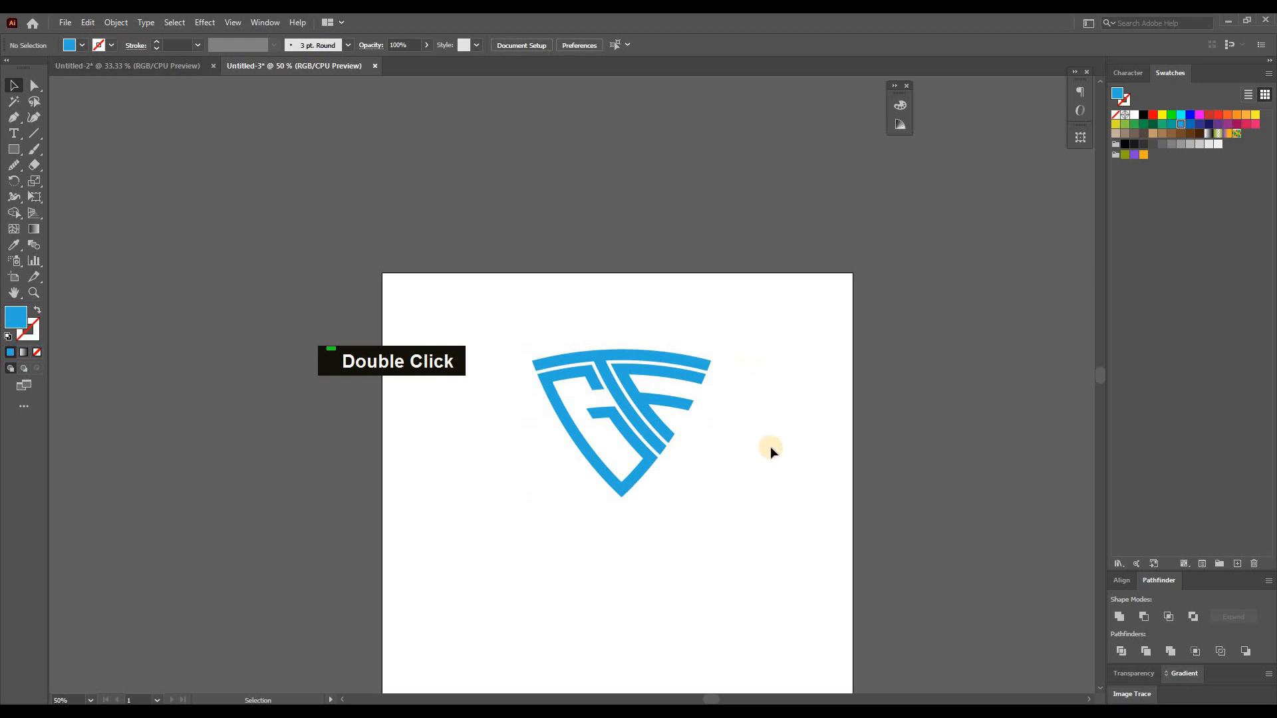